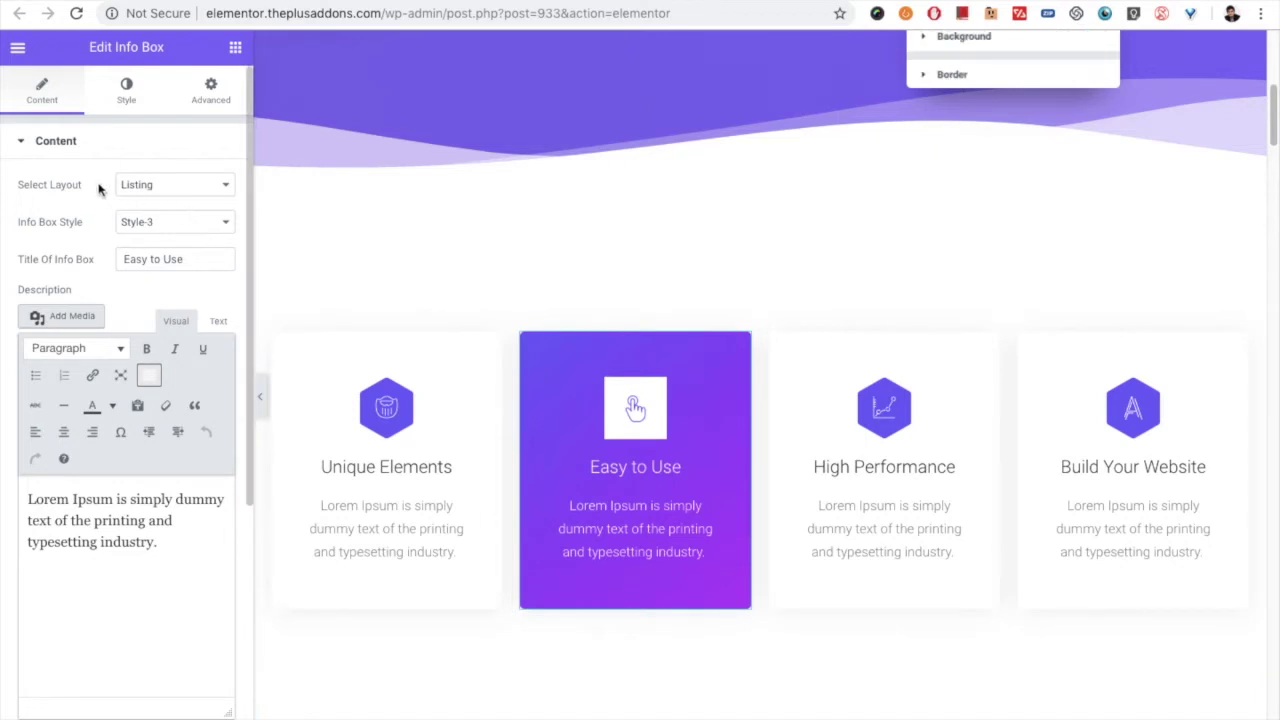
Examine the layout and style choices available for the Easy to Use info box.
click(130, 185)
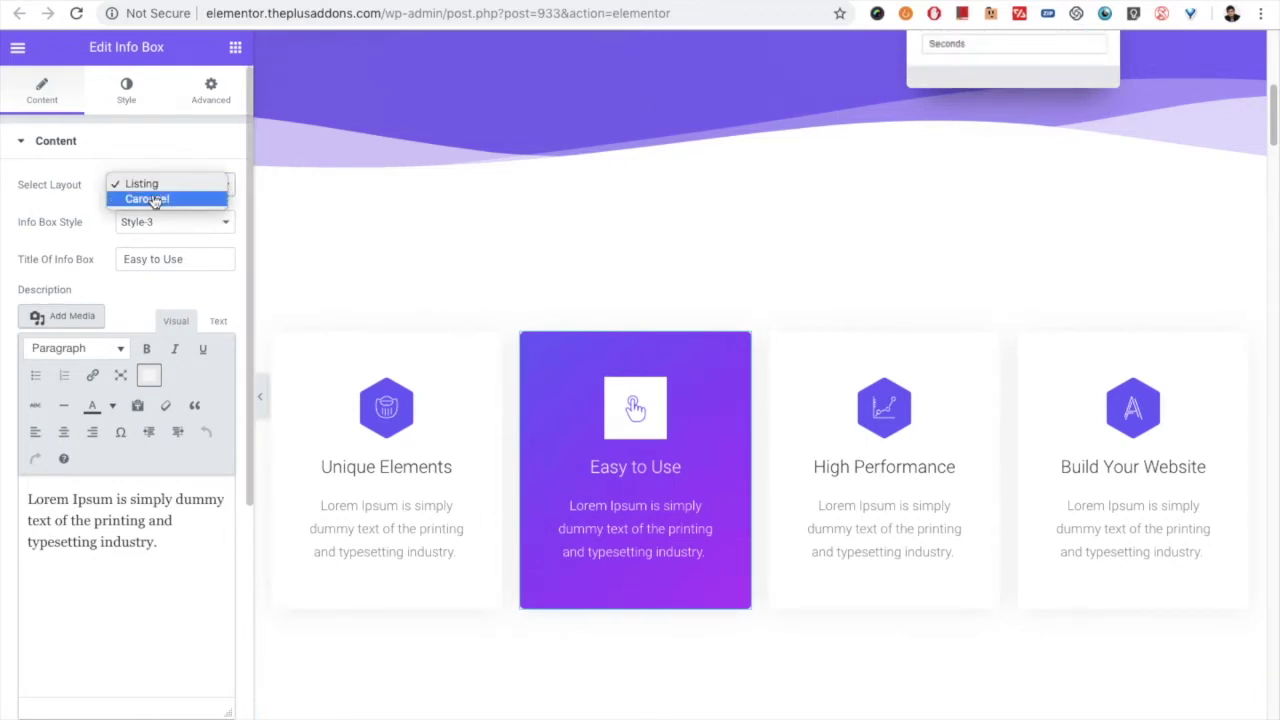
click(155, 185)
click(155, 186)
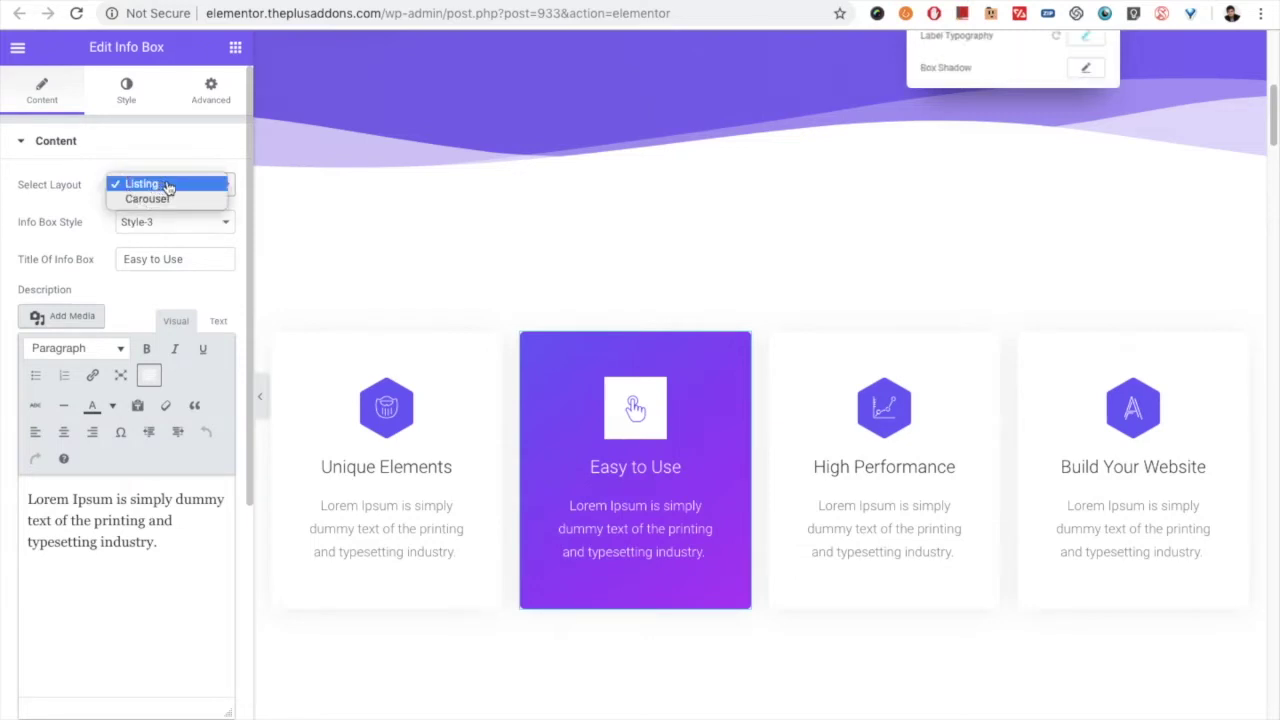
click(86, 216)
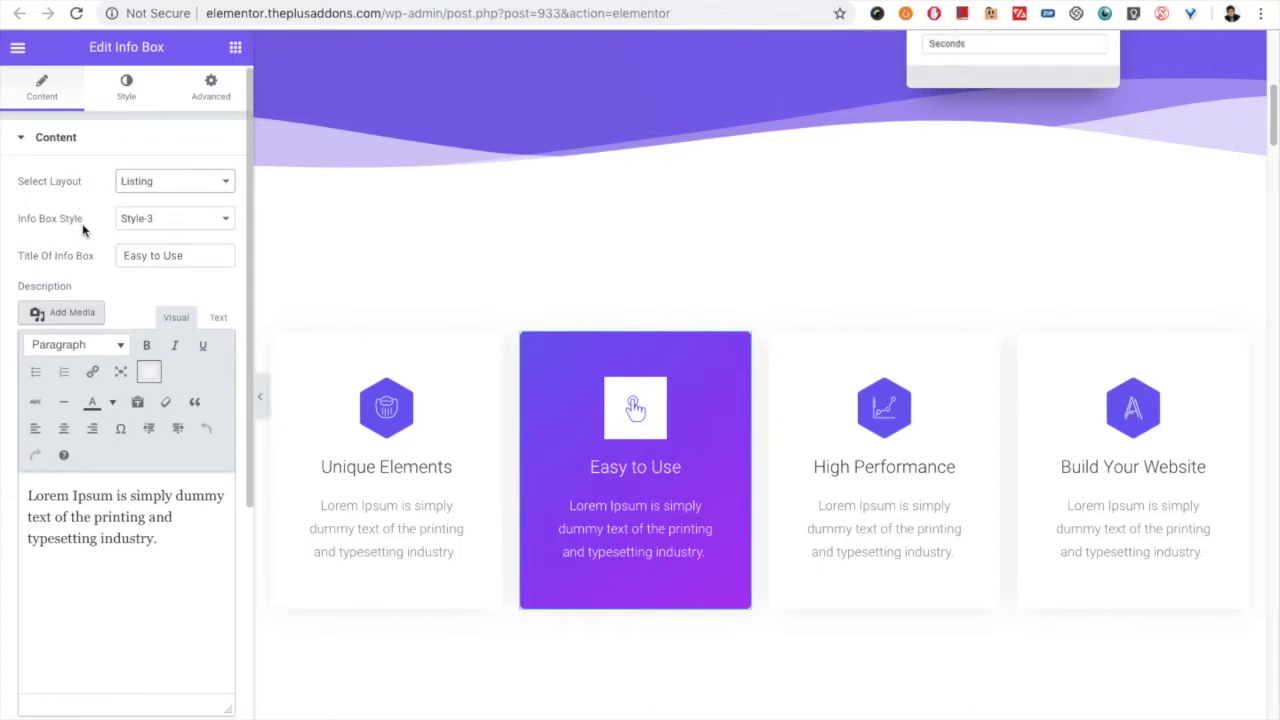
click(118, 222)
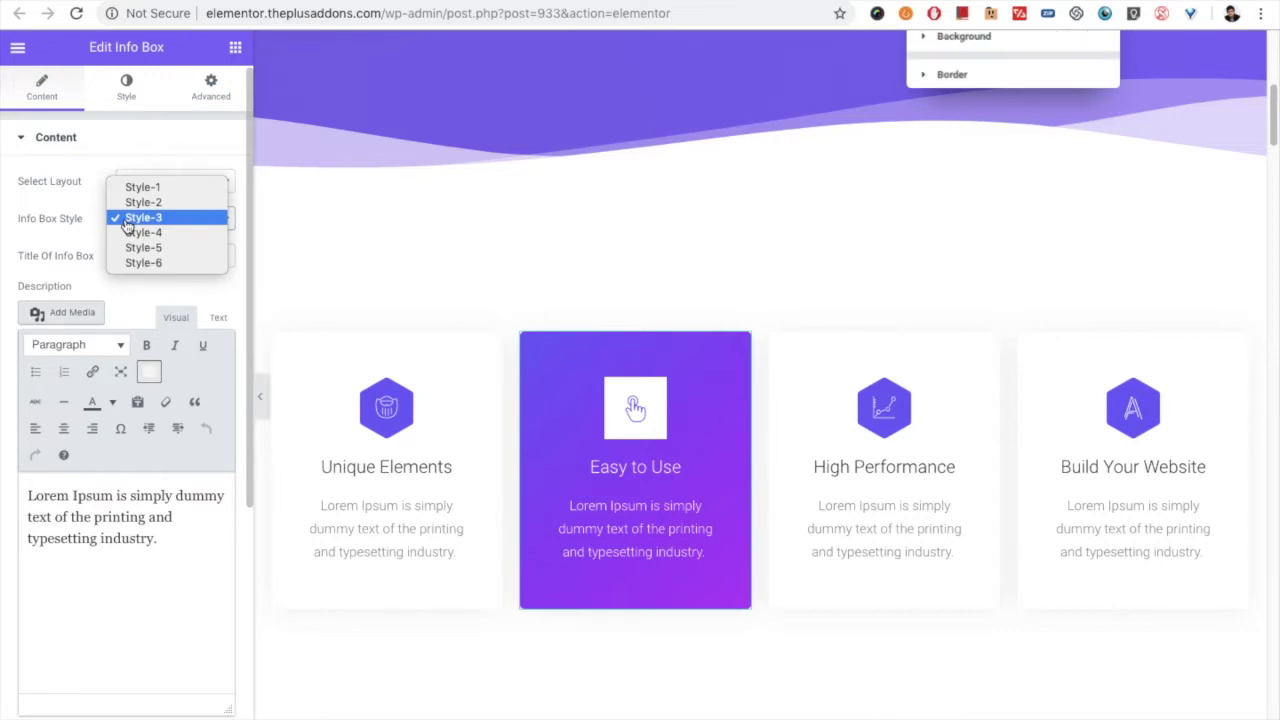
click(140, 217)
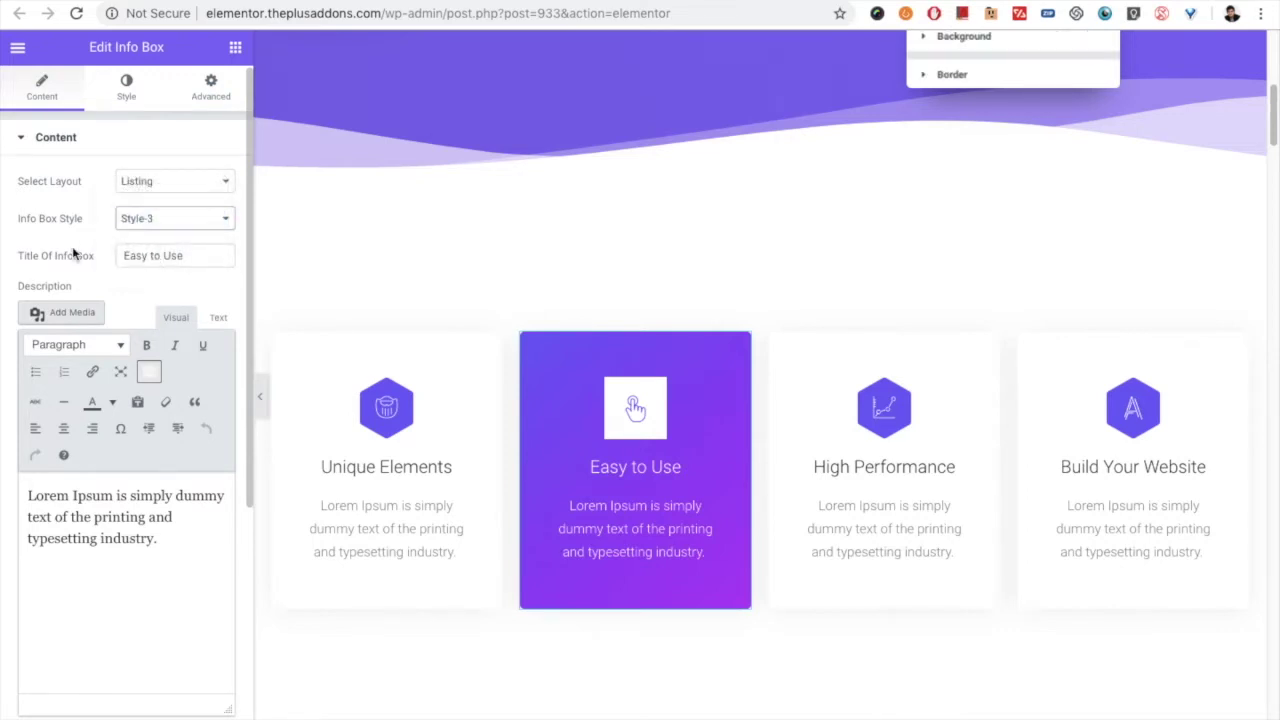
scroll(75, 253, down, 1)
scroll(75, 253, down, 2)
click(135, 160)
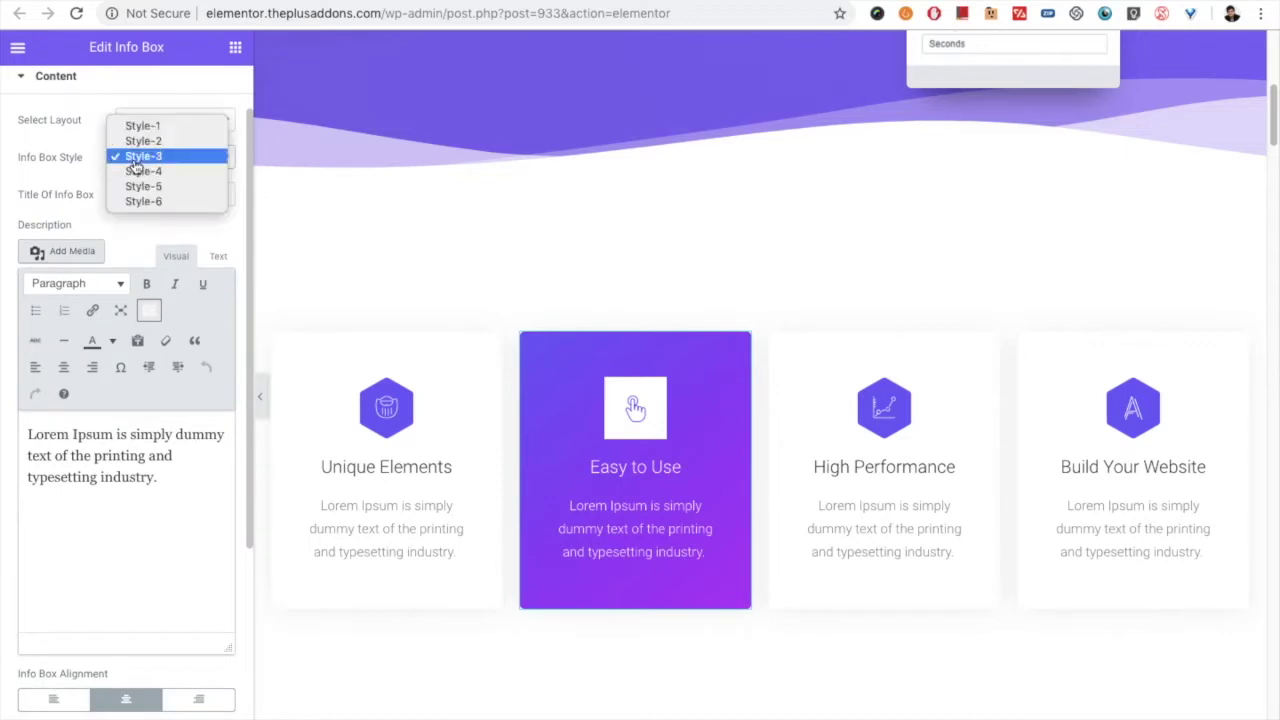
click(61, 199)
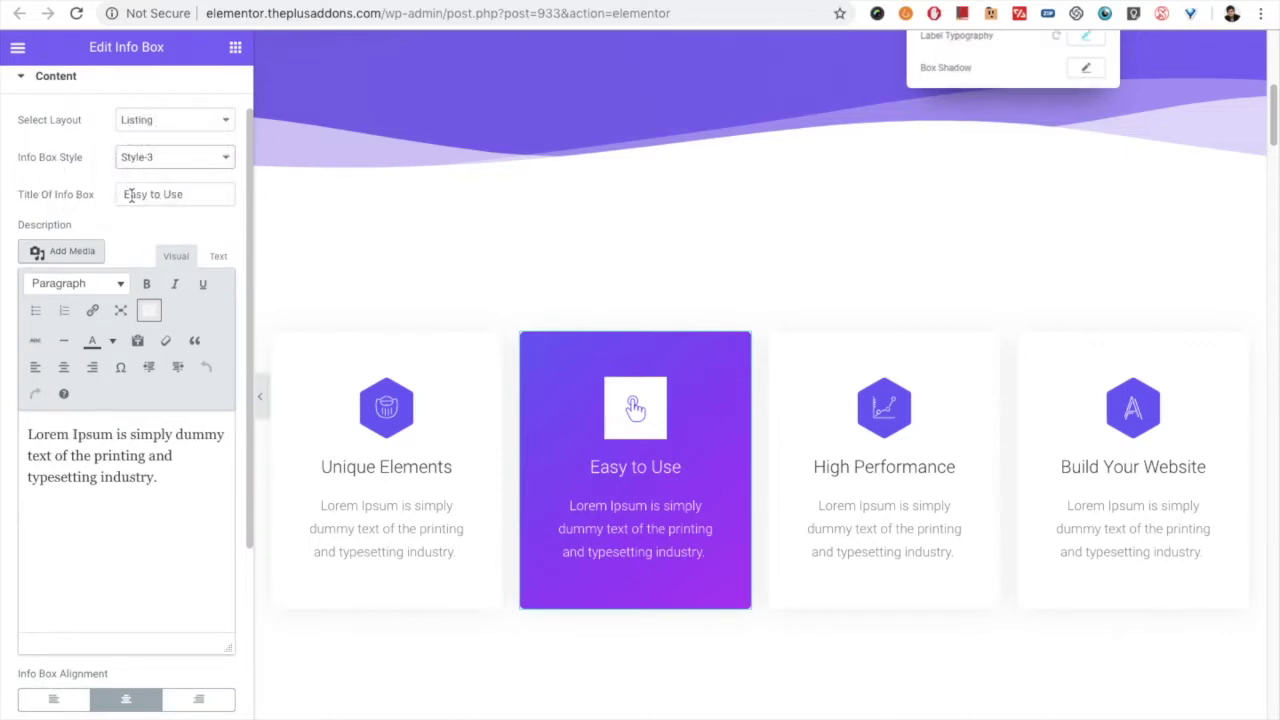
Review the info box's title, description, alignment, icon and button settings, including its extra link options.
scroll(92, 390, down, 1)
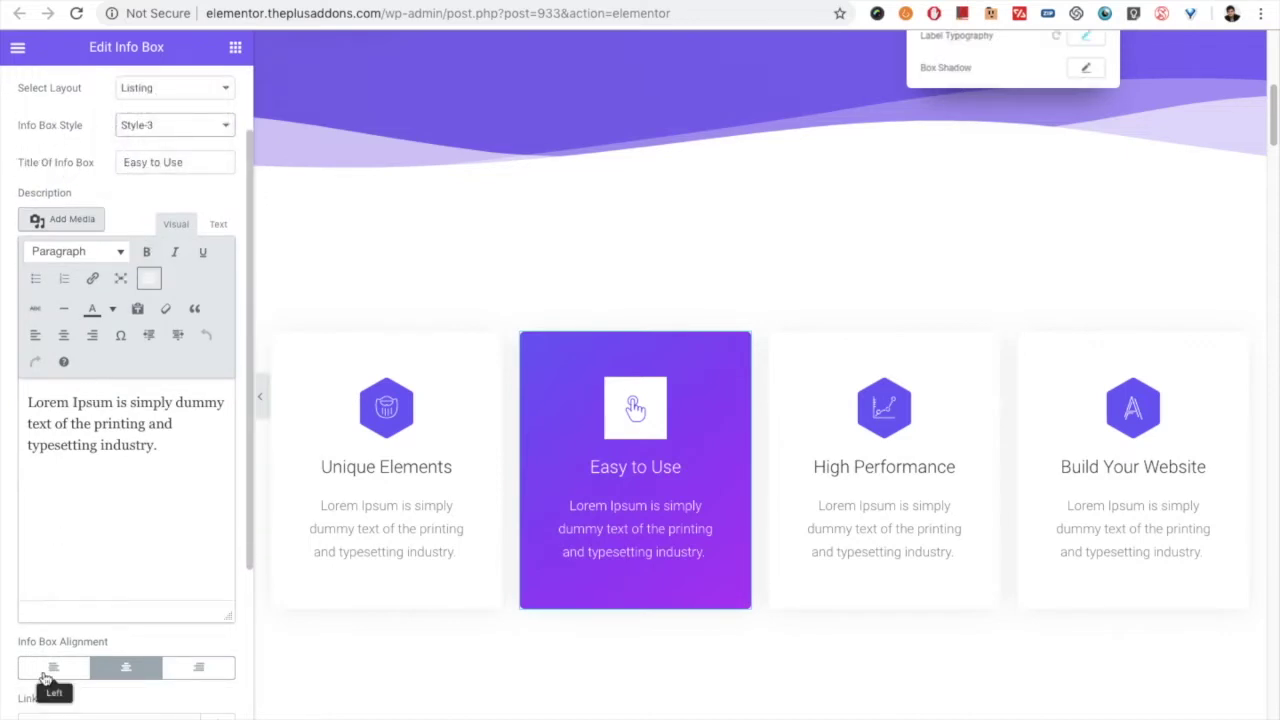
scroll(54, 670, down, 3)
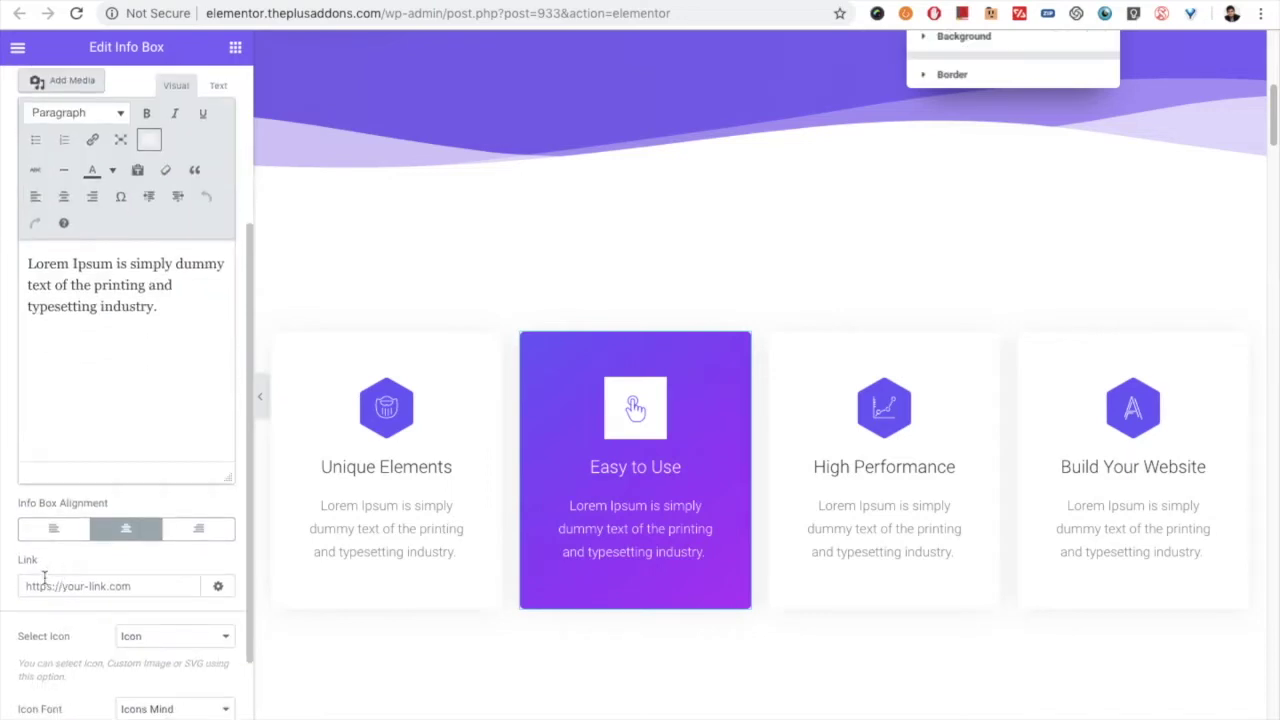
scroll(44, 578, down, 2)
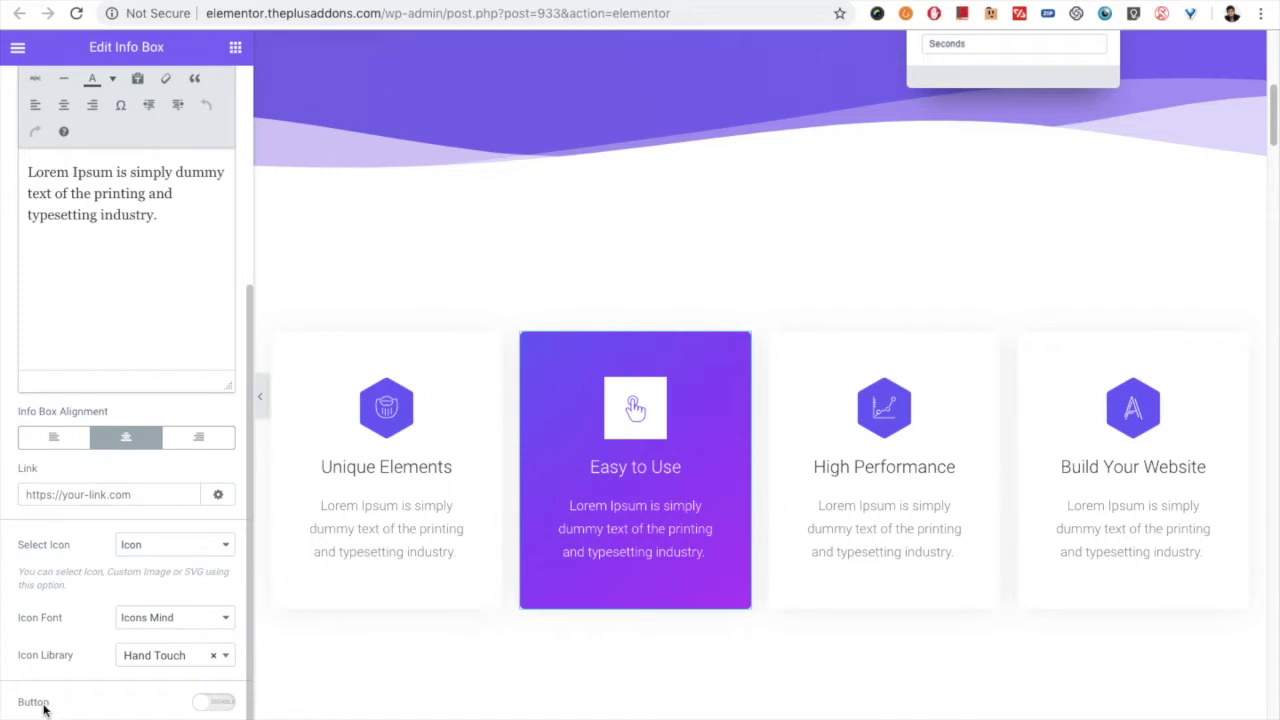
scroll(50, 563, up, 7)
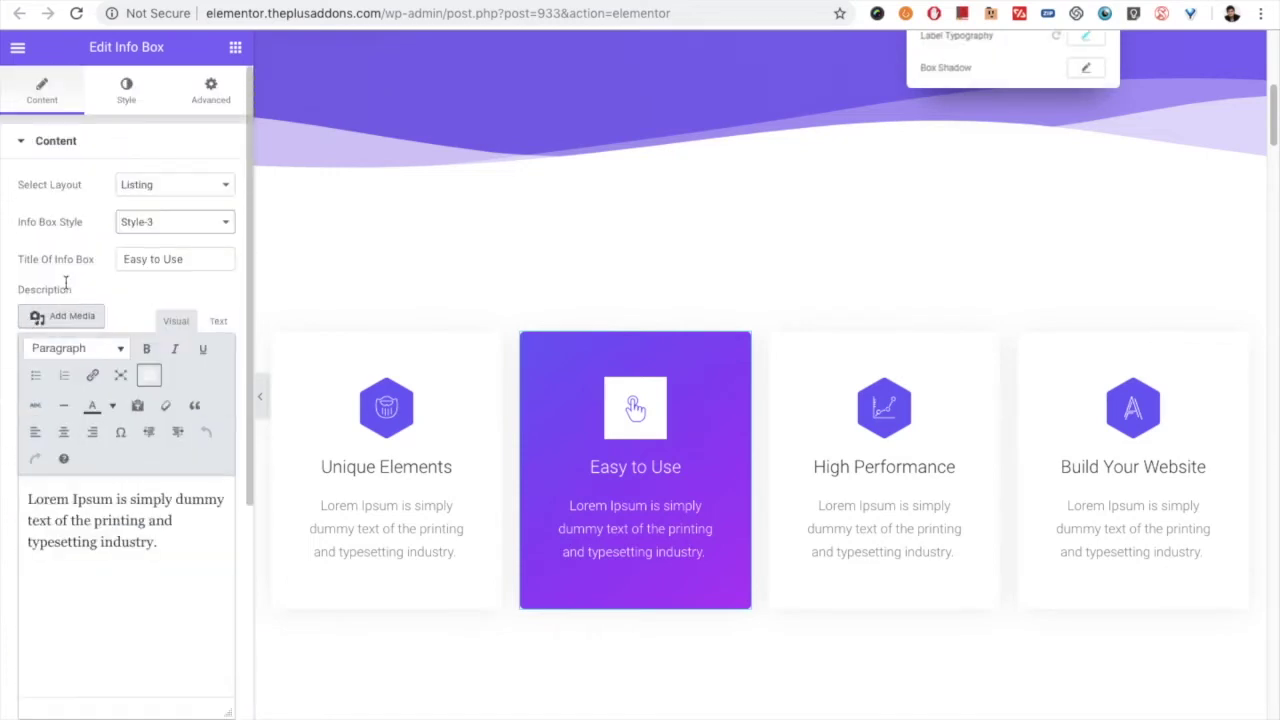
scroll(64, 340, down, 4)
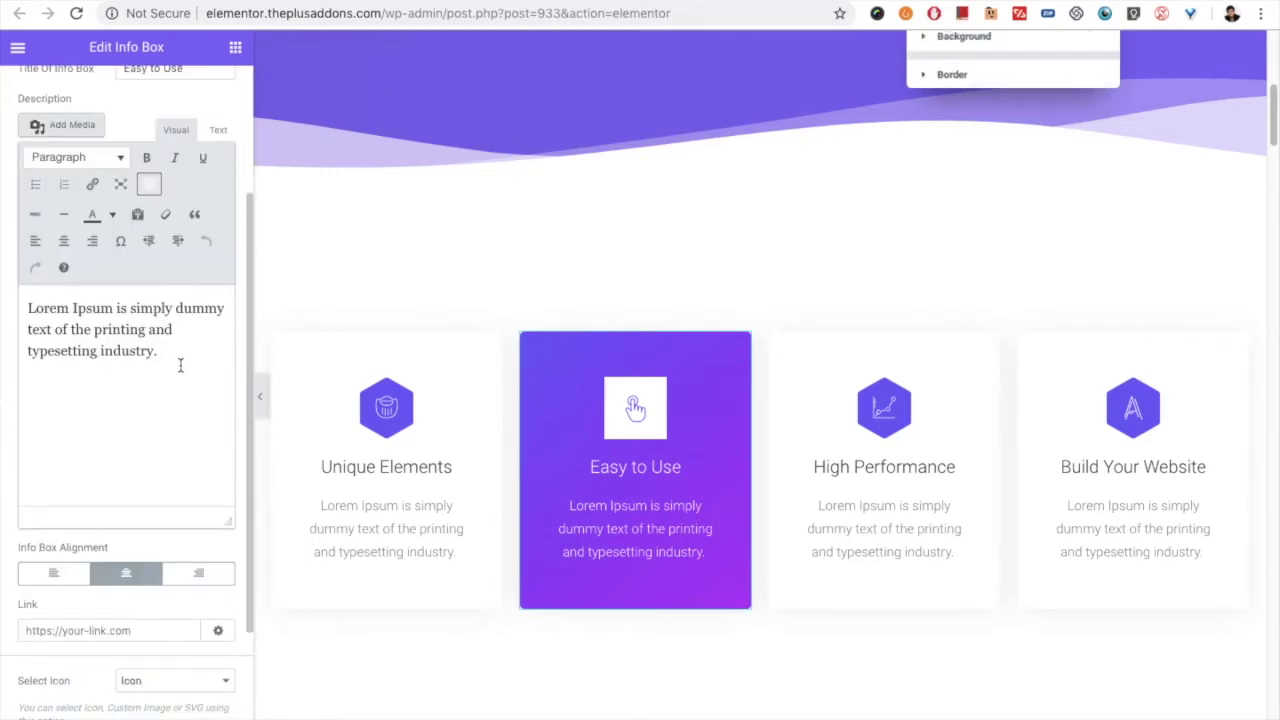
drag(28, 308, 171, 354)
click(116, 450)
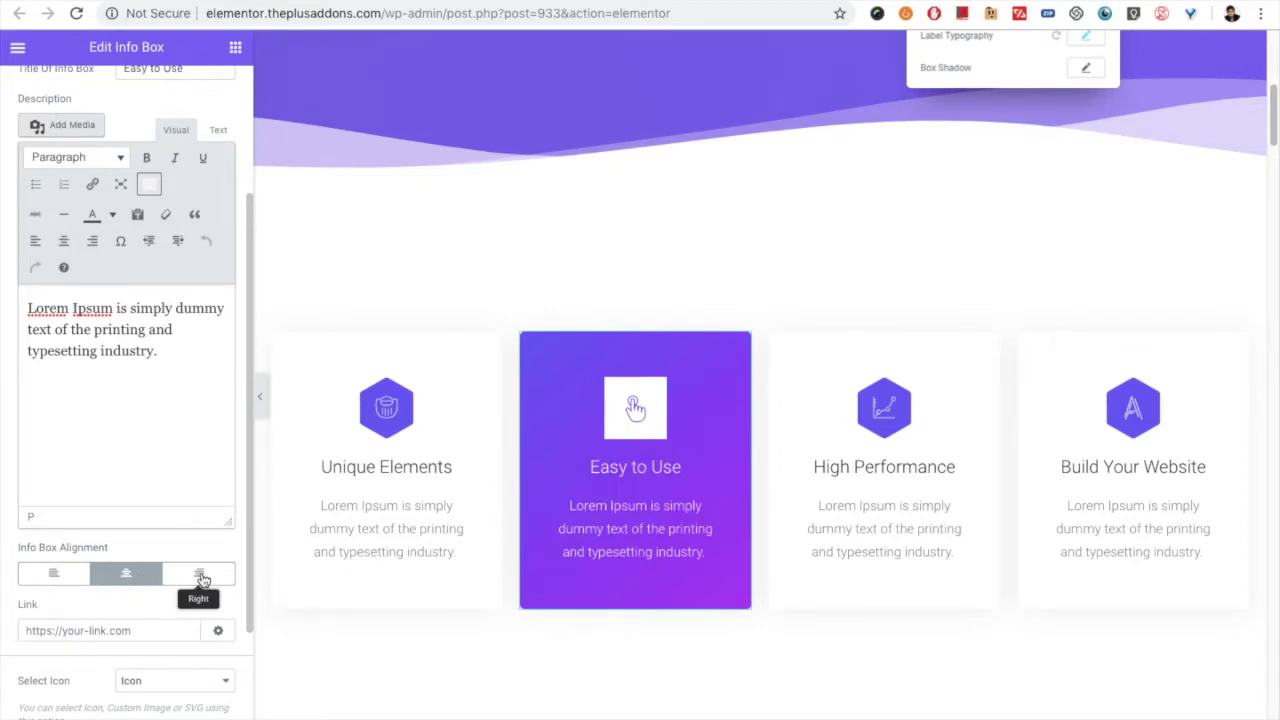
scroll(201, 580, down, 2)
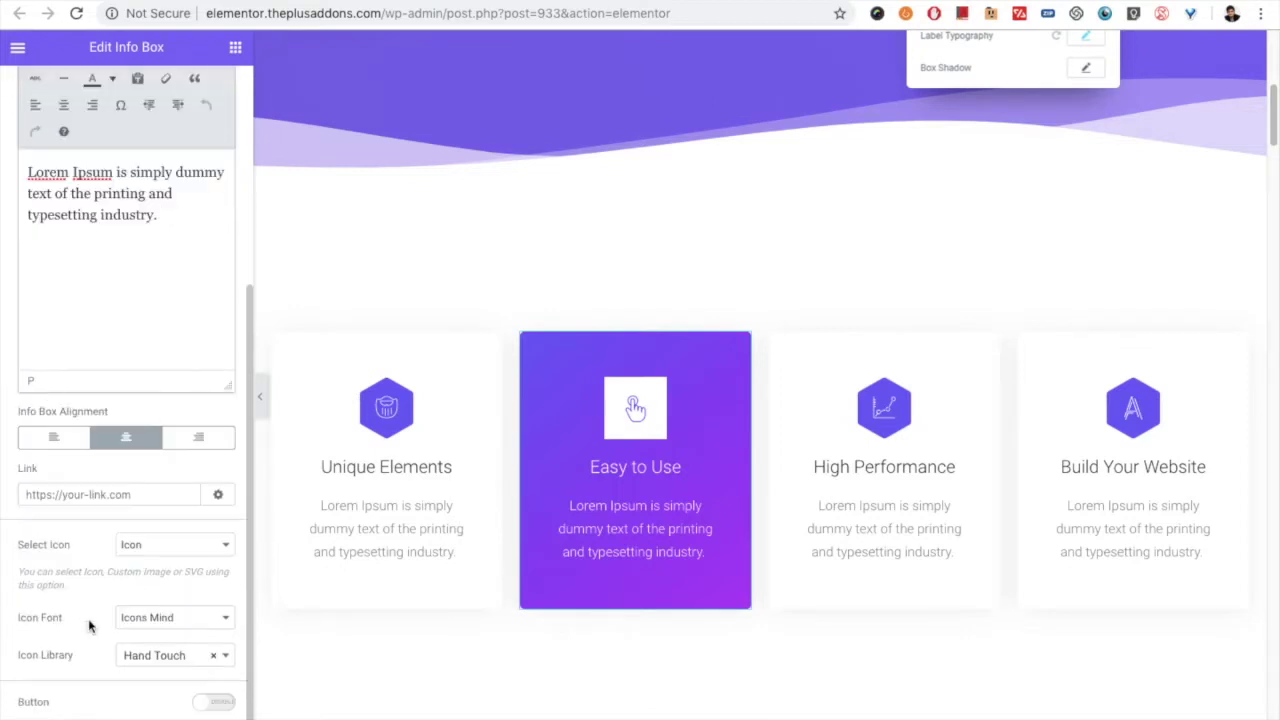
click(215, 496)
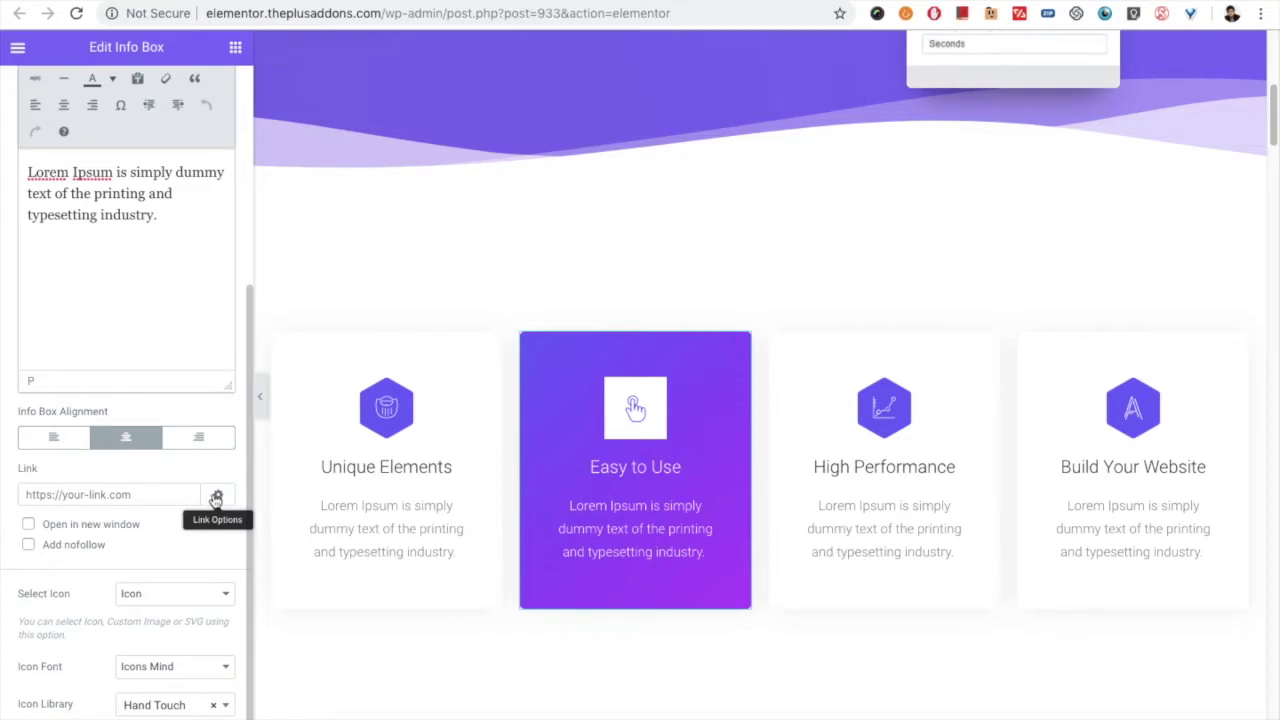
click(214, 496)
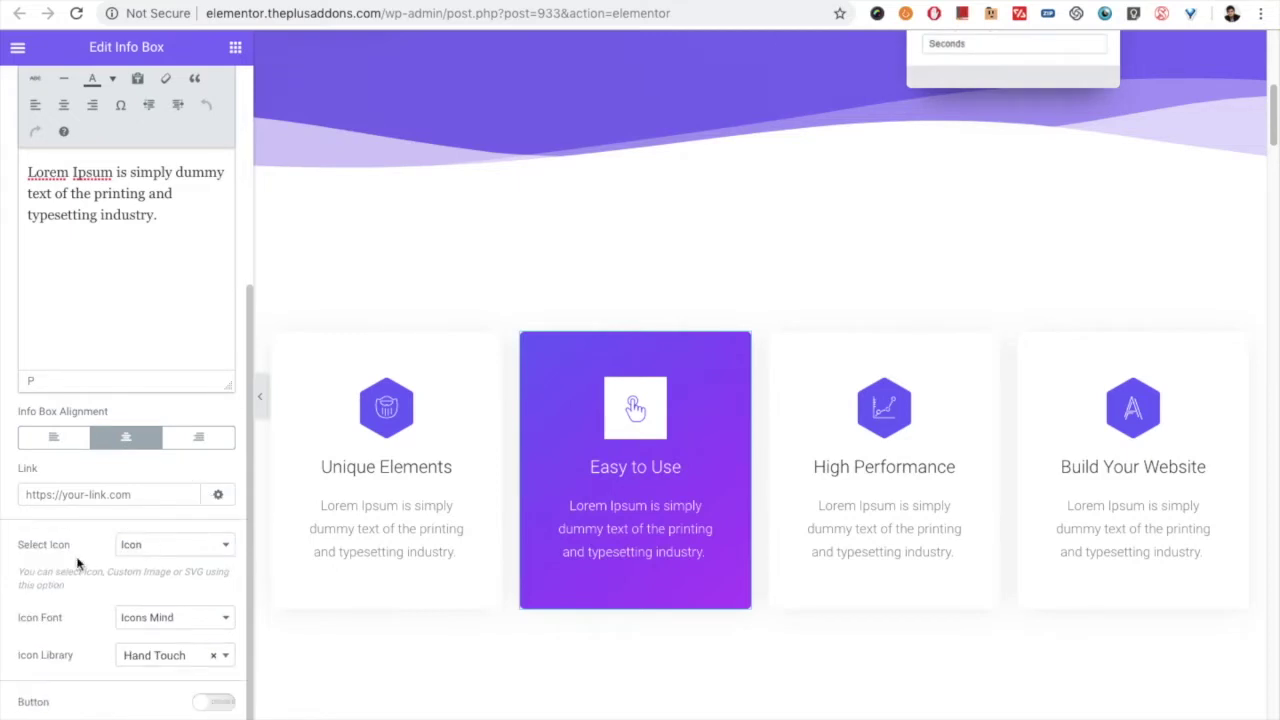
Try Svg as the info box's icon type with the Custom Upload and Pre Built SVG Icon sources, and try Image as well.
click(138, 549)
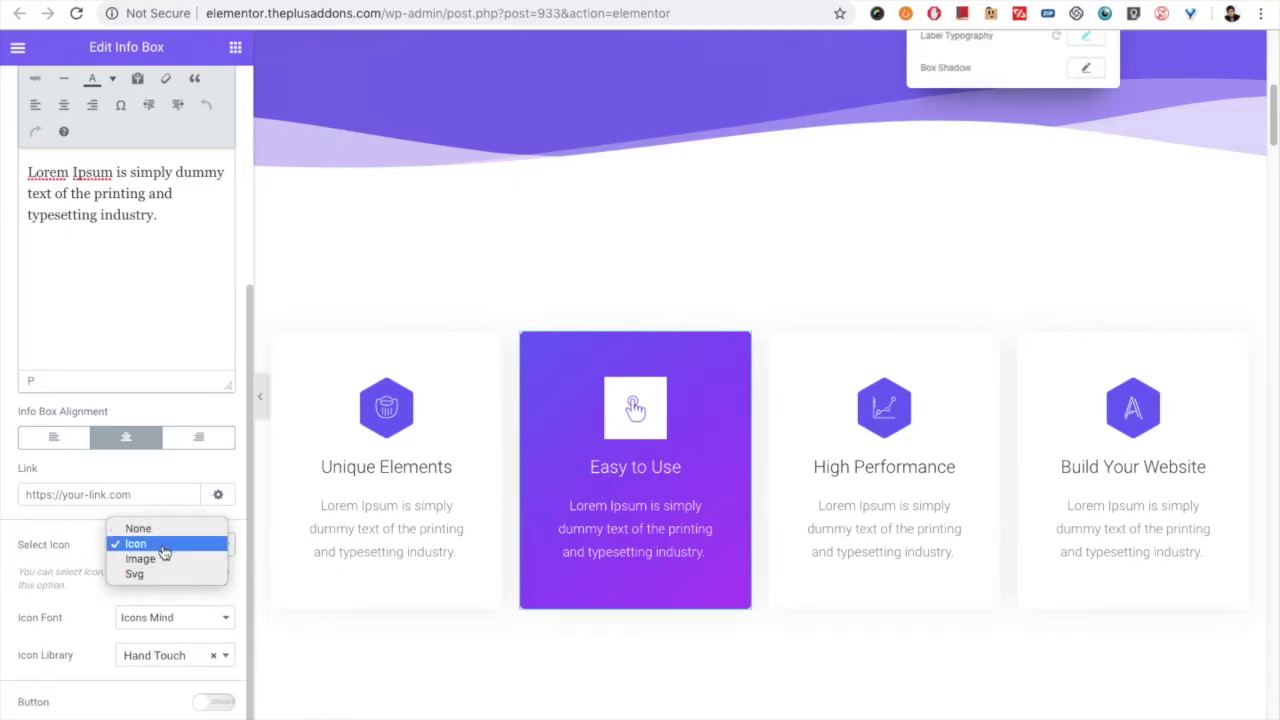
click(150, 574)
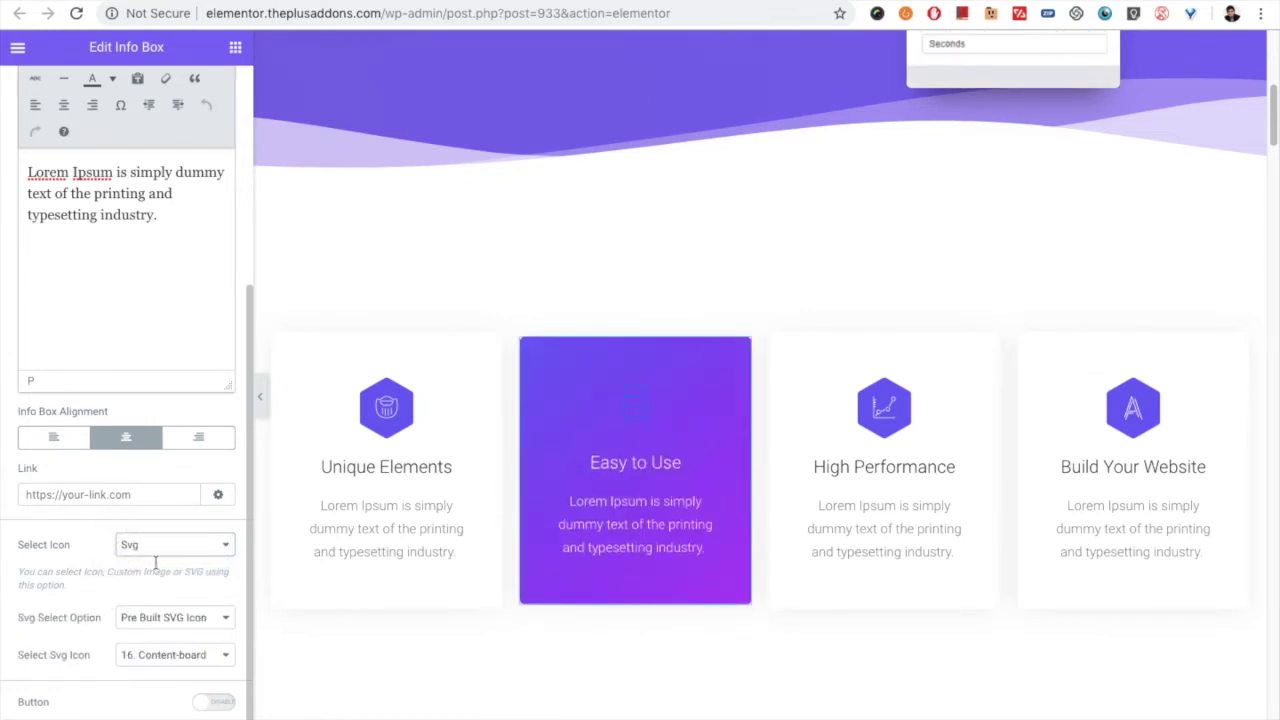
click(145, 618)
click(145, 617)
click(132, 616)
click(152, 603)
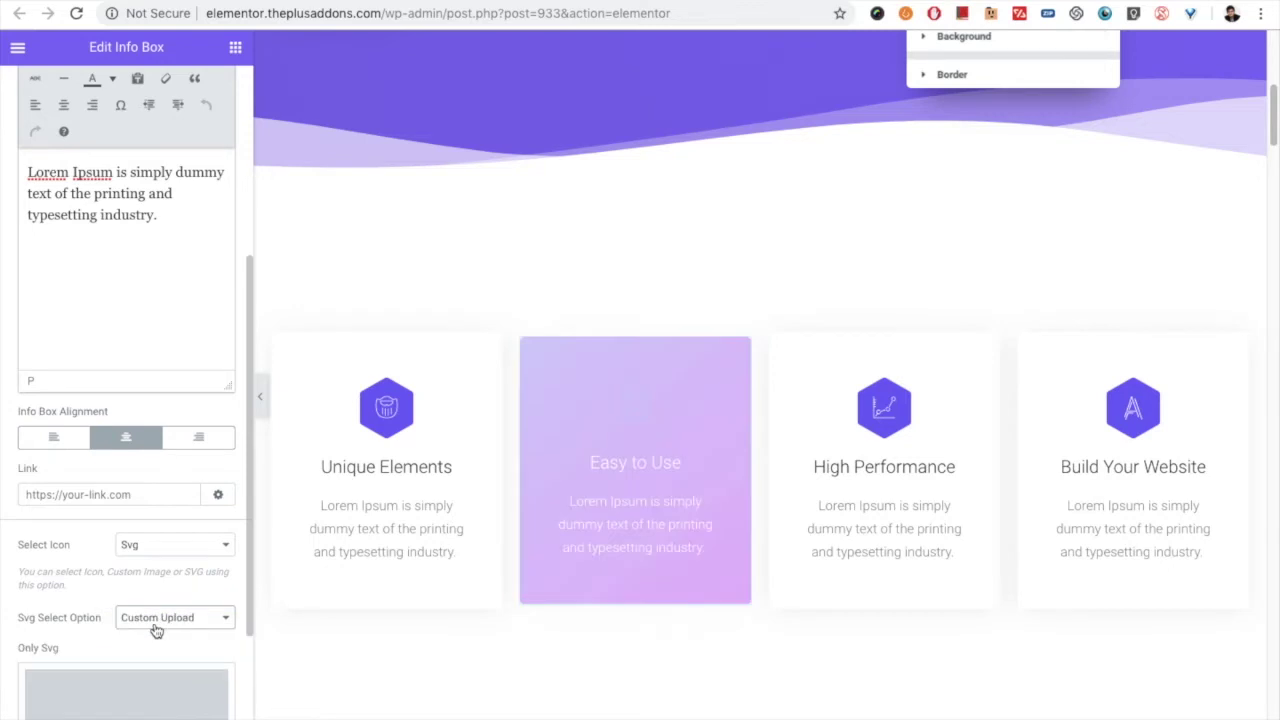
click(151, 618)
click(155, 631)
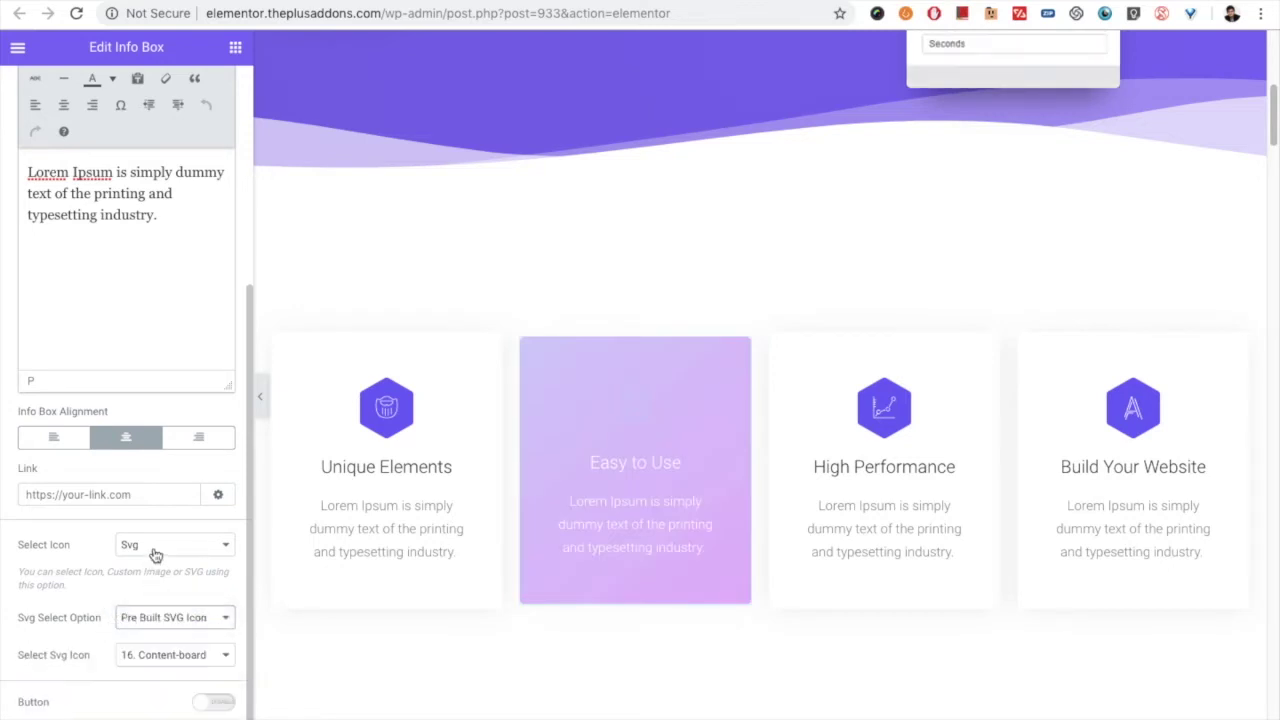
click(148, 545)
click(143, 529)
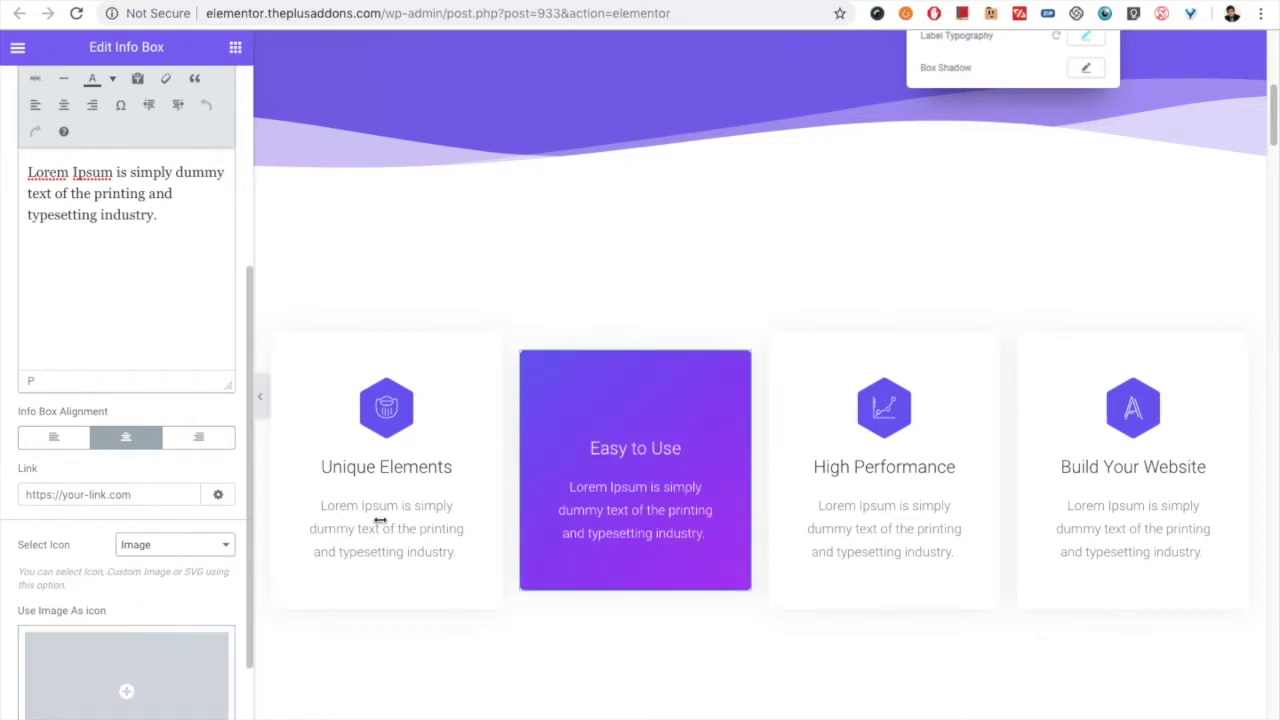
Set the info box's icon type to Icon and its icon font to Font Awesome.
click(212, 546)
click(193, 530)
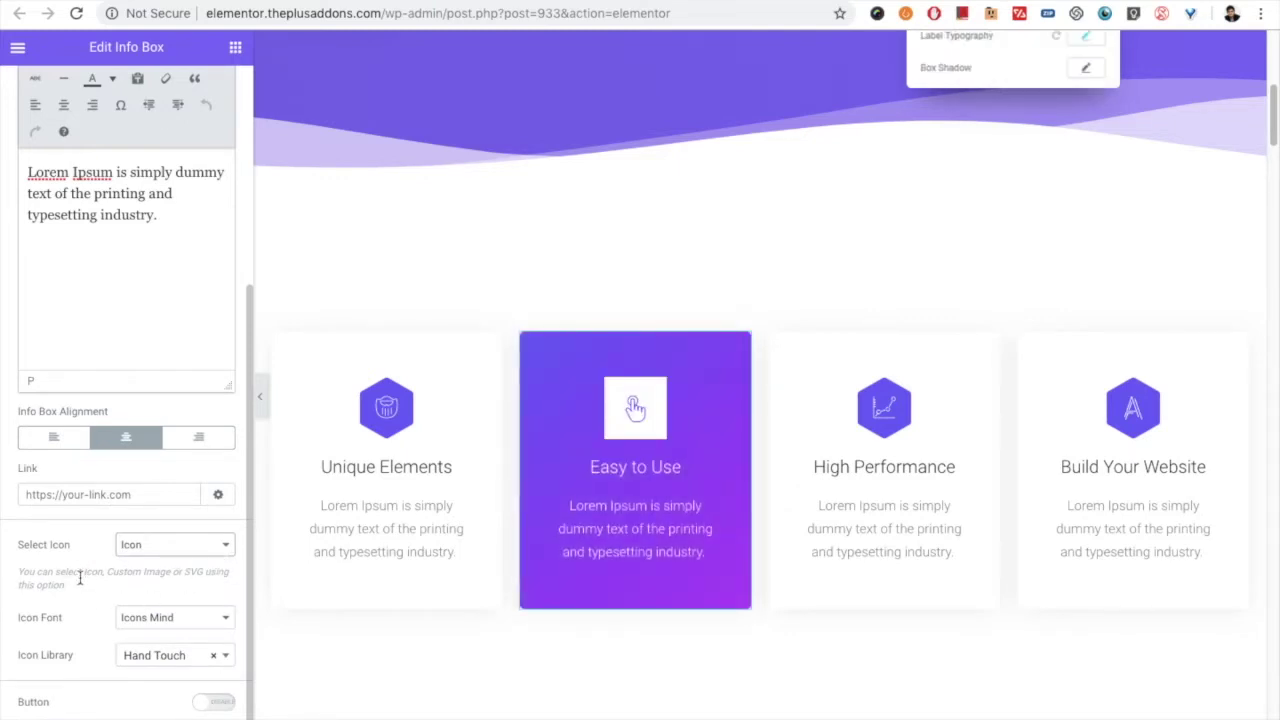
click(143, 616)
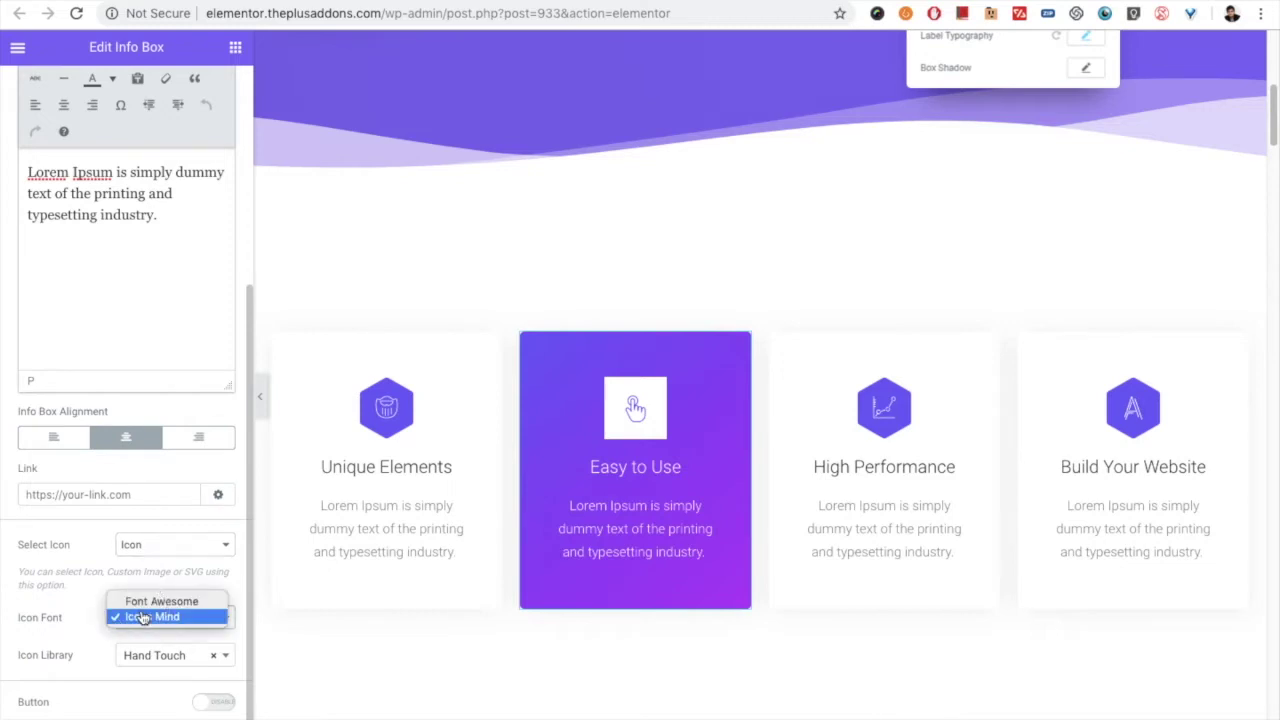
click(145, 602)
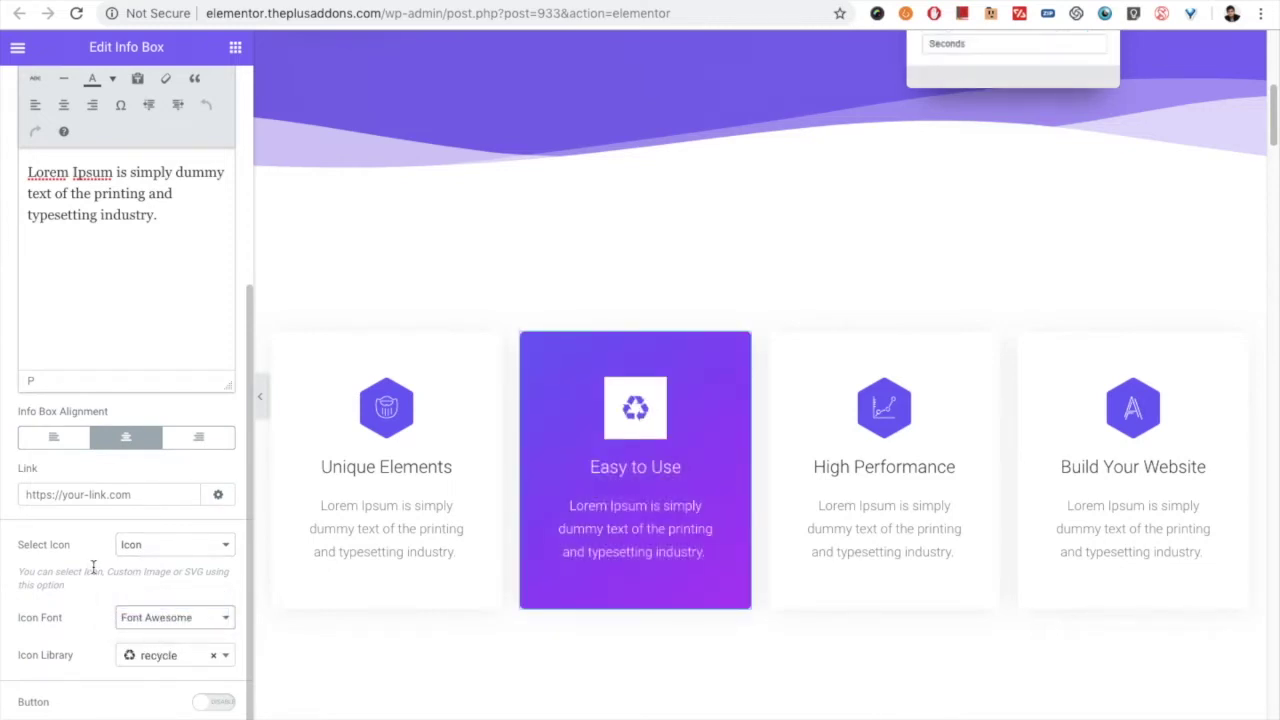
Enable the info box's button and set its button style to Style 2.
click(208, 703)
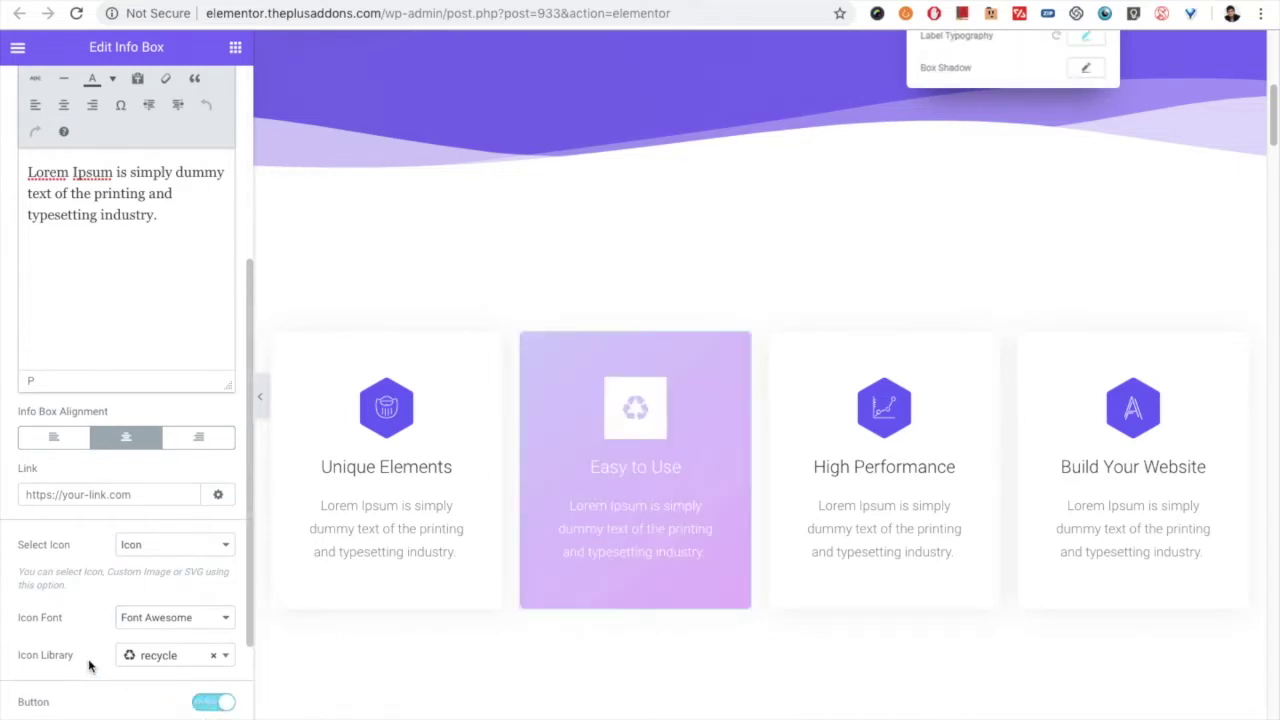
scroll(90, 660, down, 3)
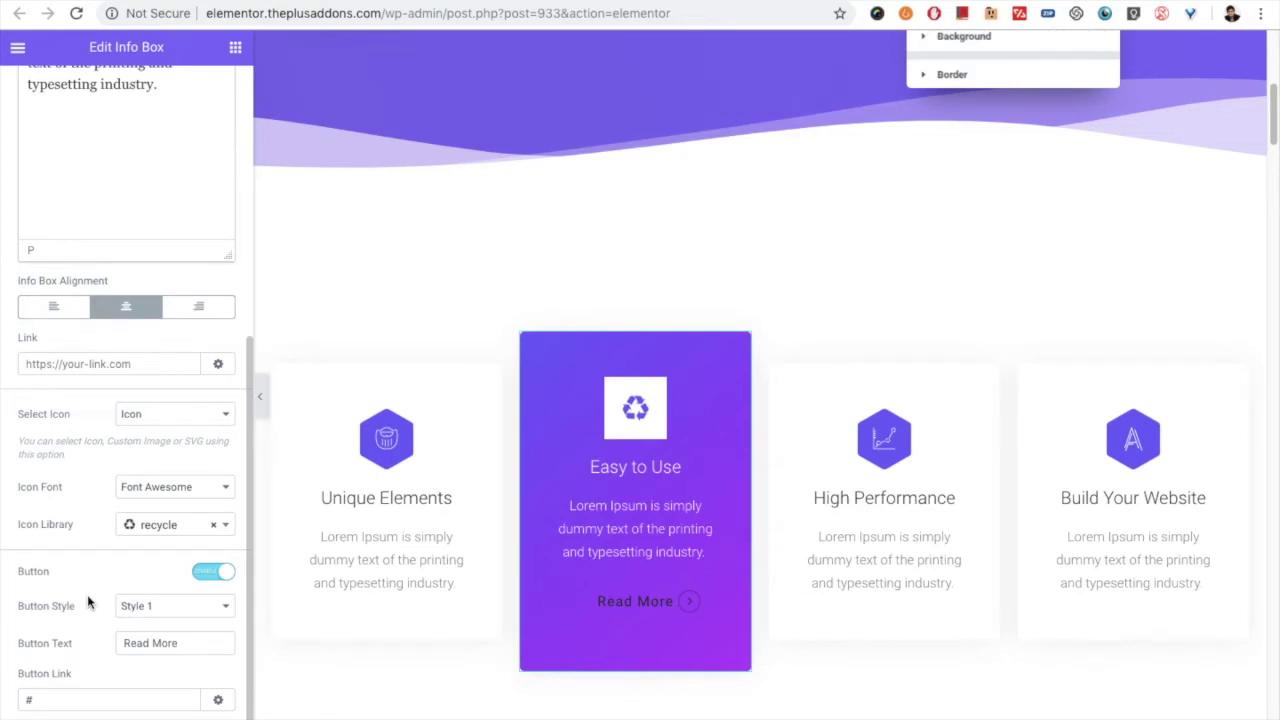
click(134, 610)
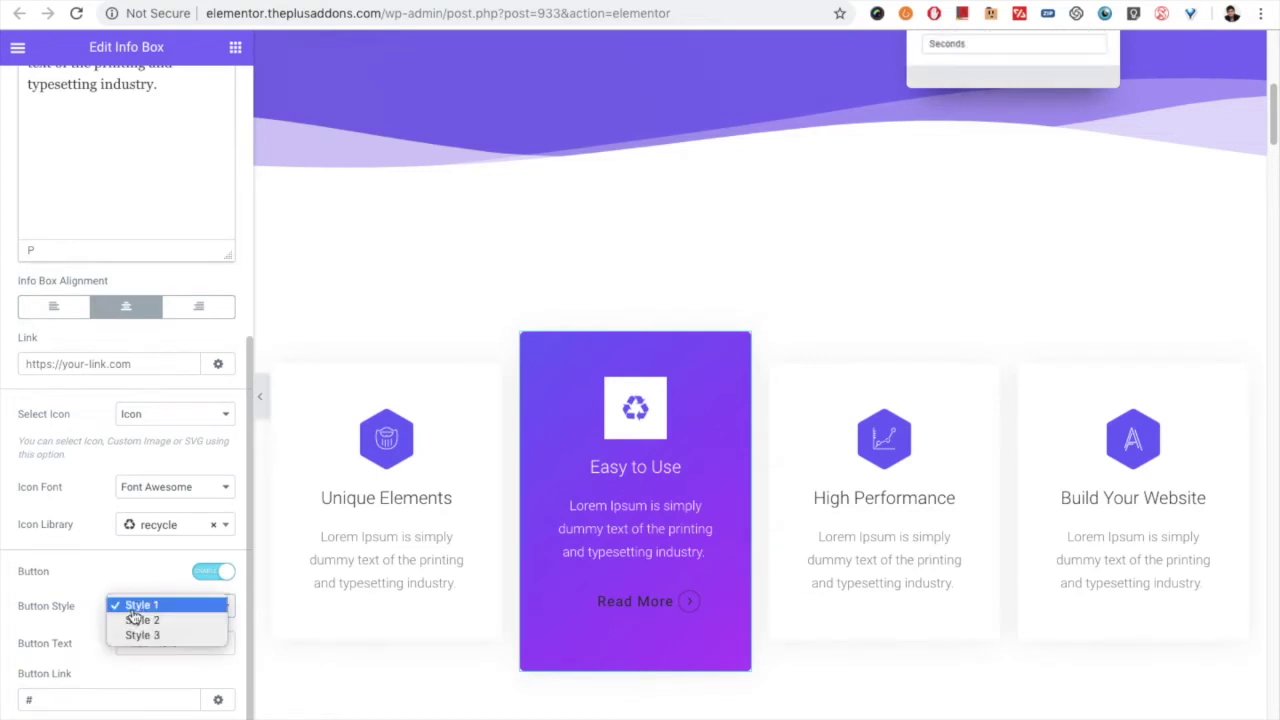
click(136, 620)
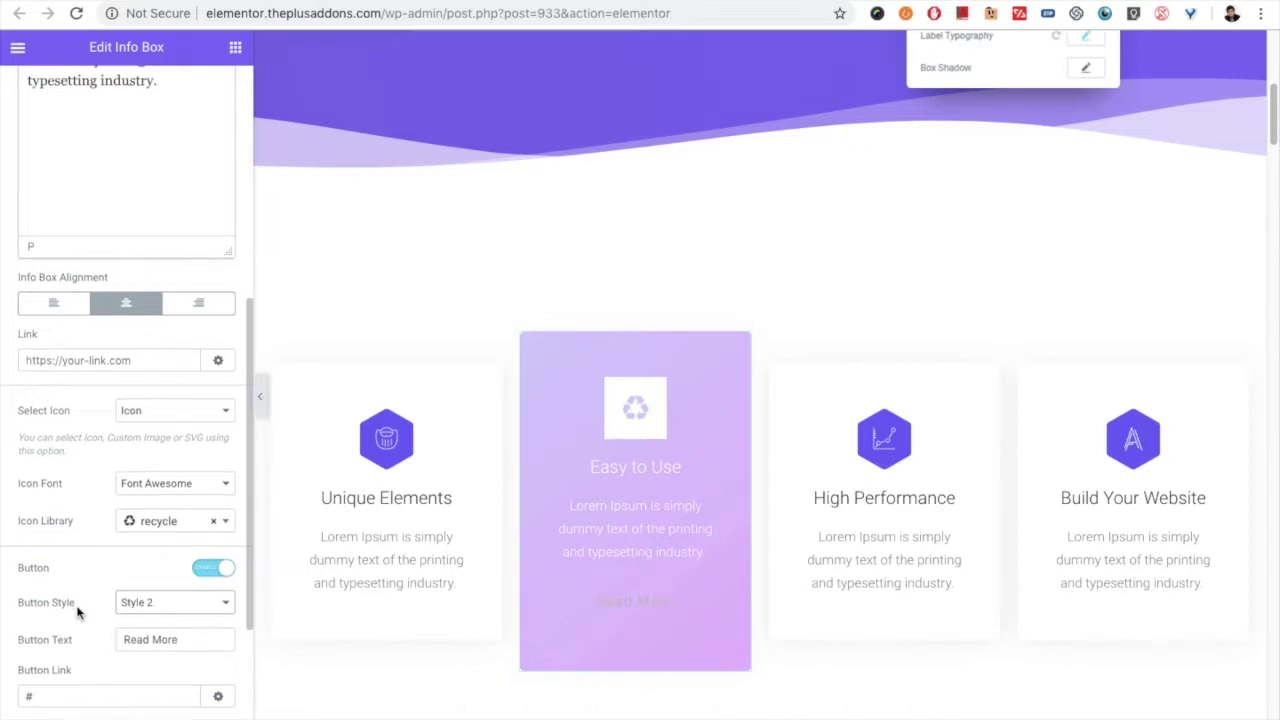
Review the Read More button's text, link and icon settings, keeping Font Awesome as its icon font.
scroll(80, 605, down, 3)
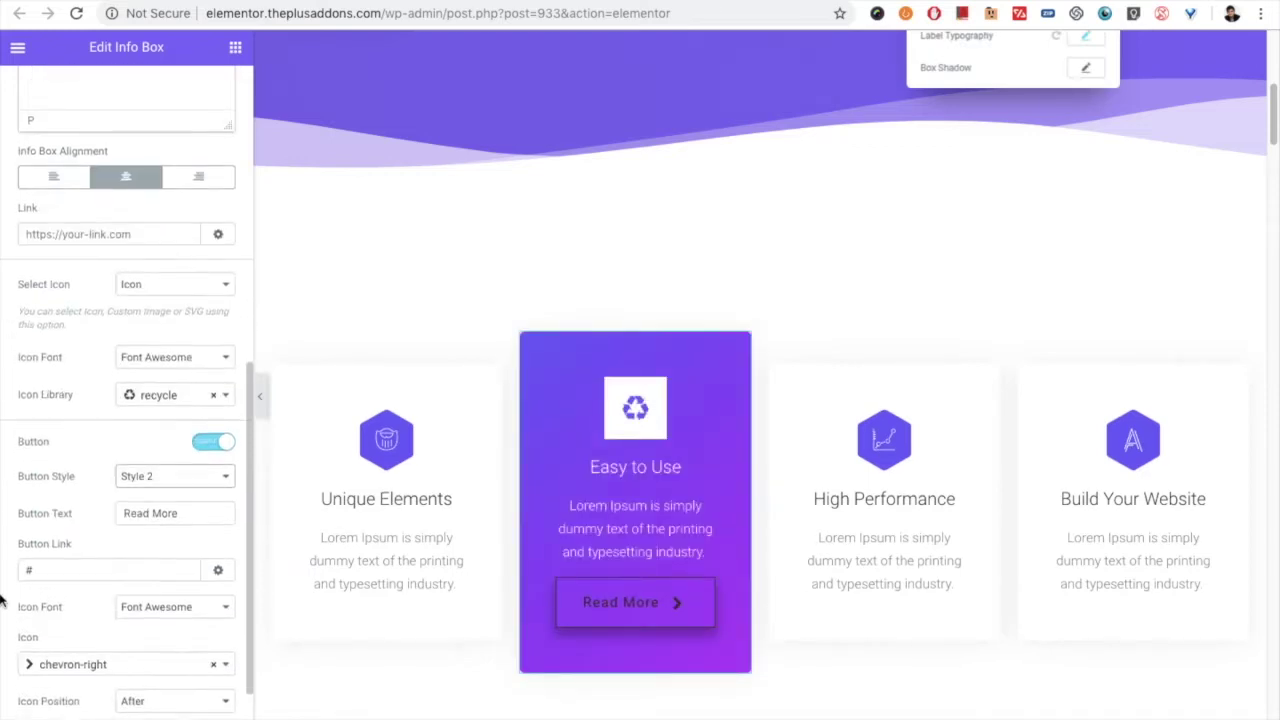
scroll(2, 598, down, 1)
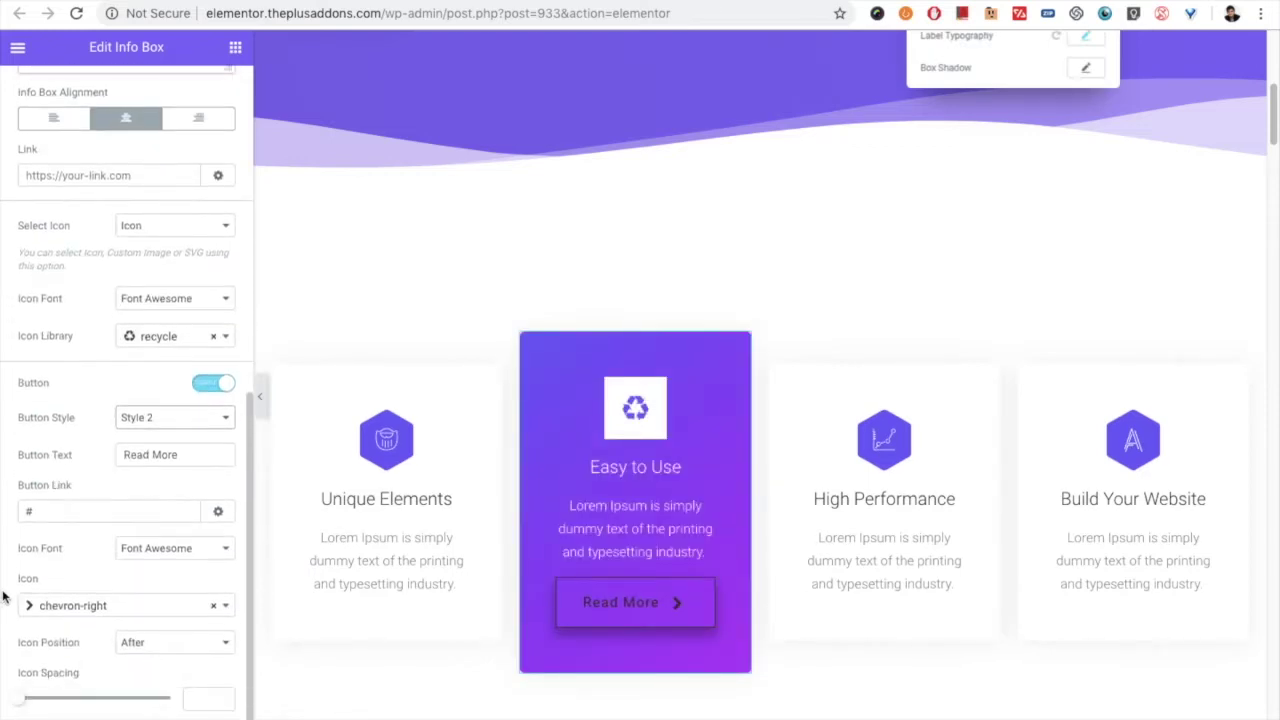
click(152, 550)
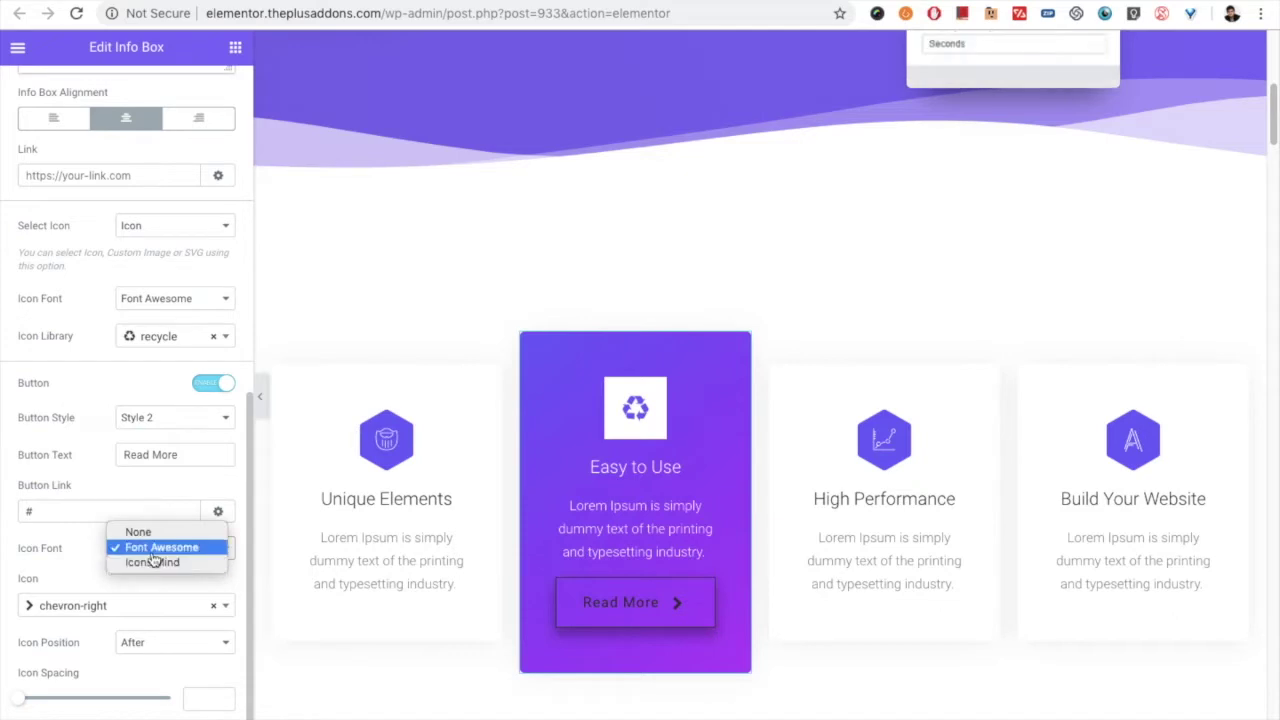
click(150, 548)
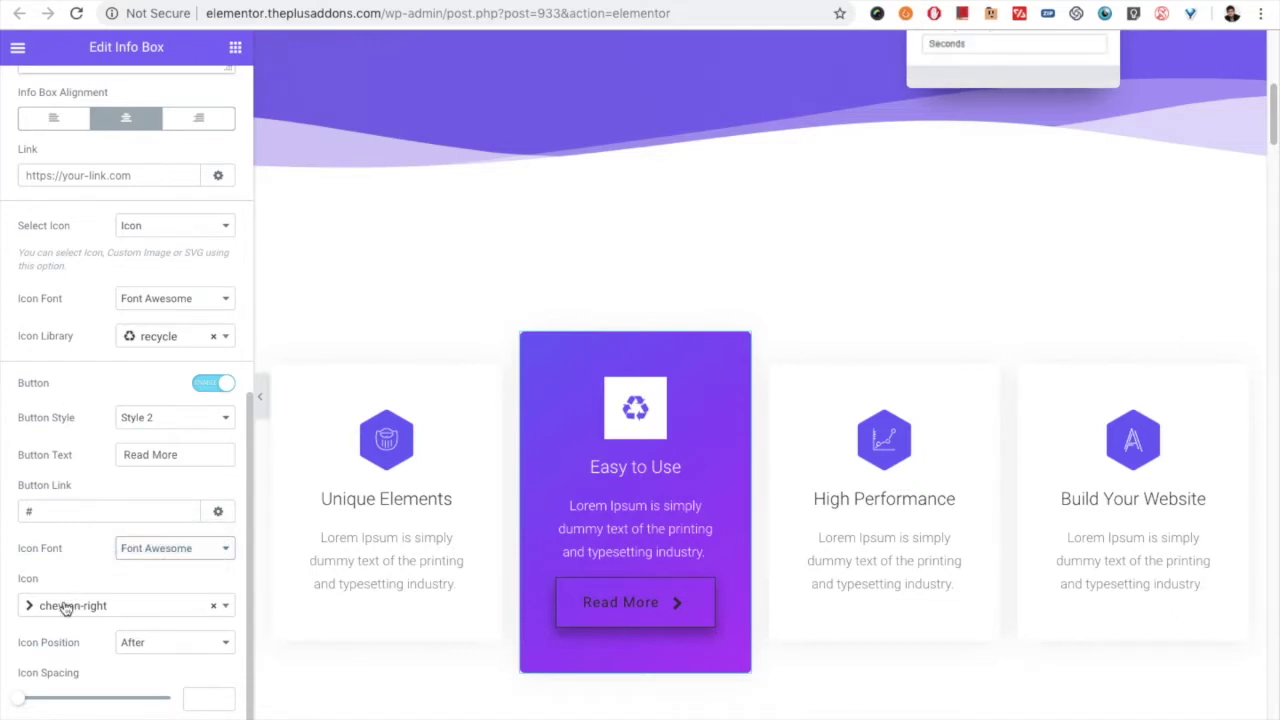
Try Before as the button's icon position, and return it to After.
click(131, 645)
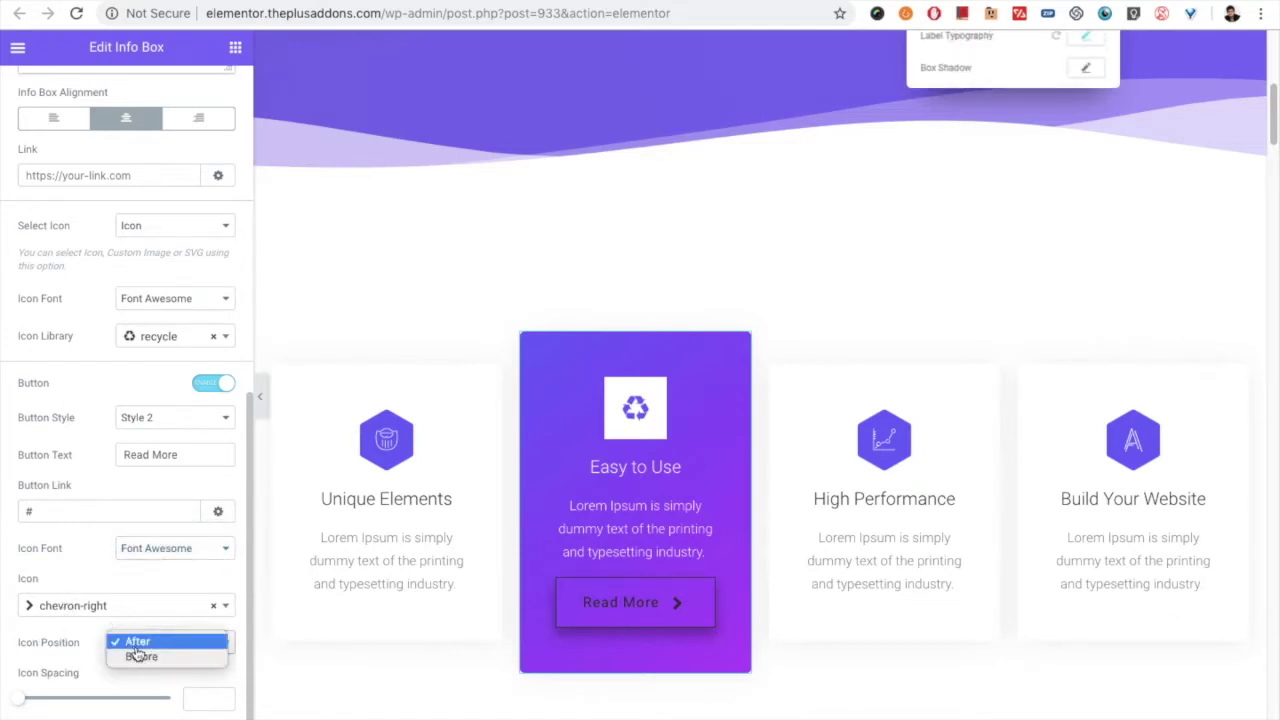
click(134, 655)
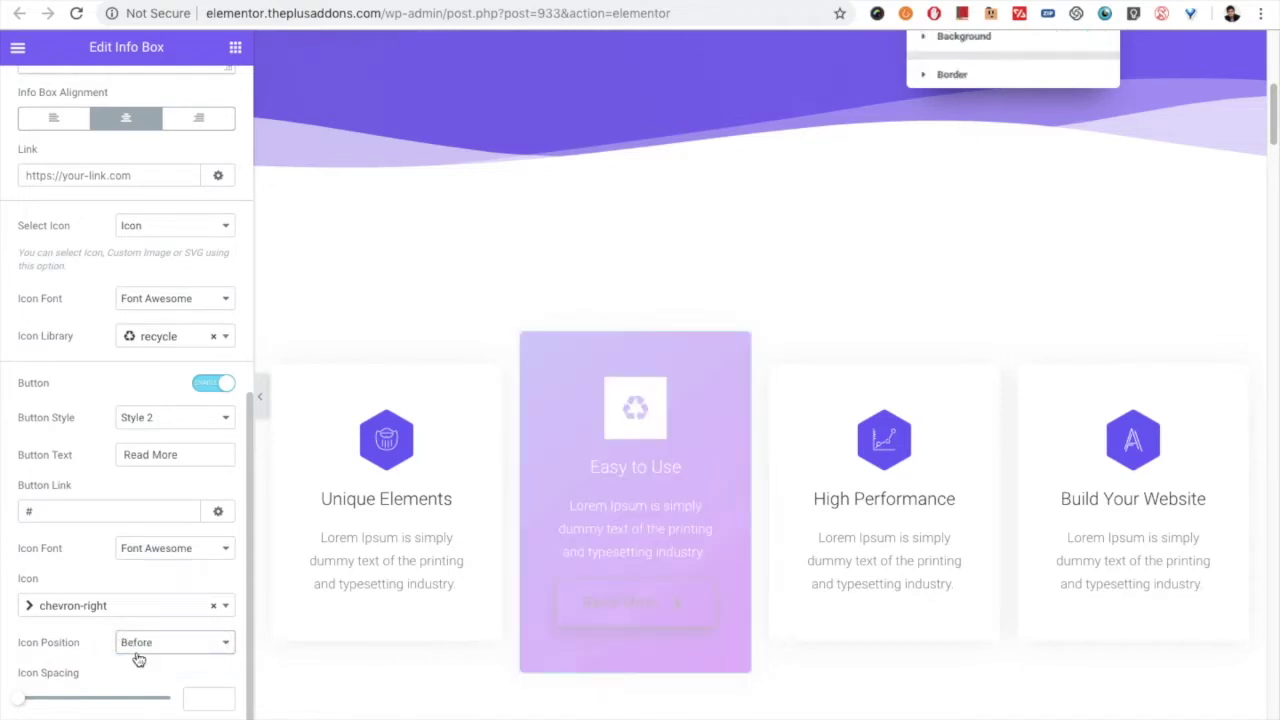
click(136, 648)
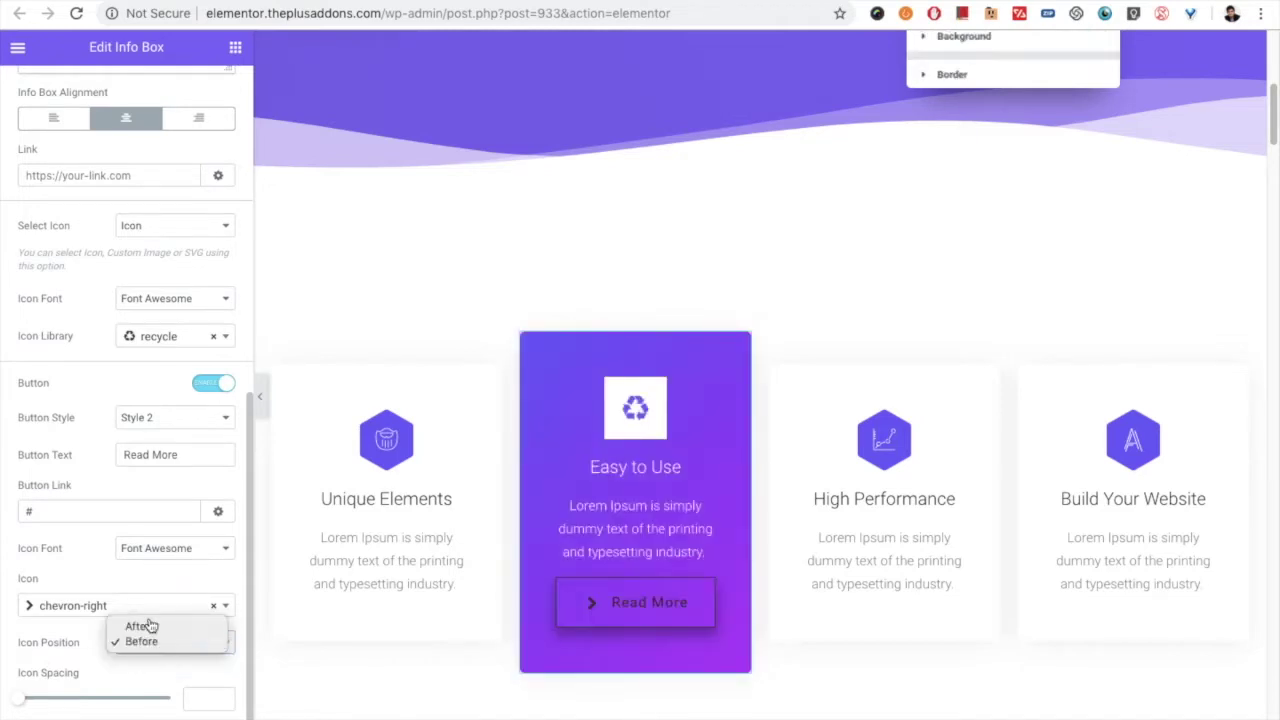
click(137, 626)
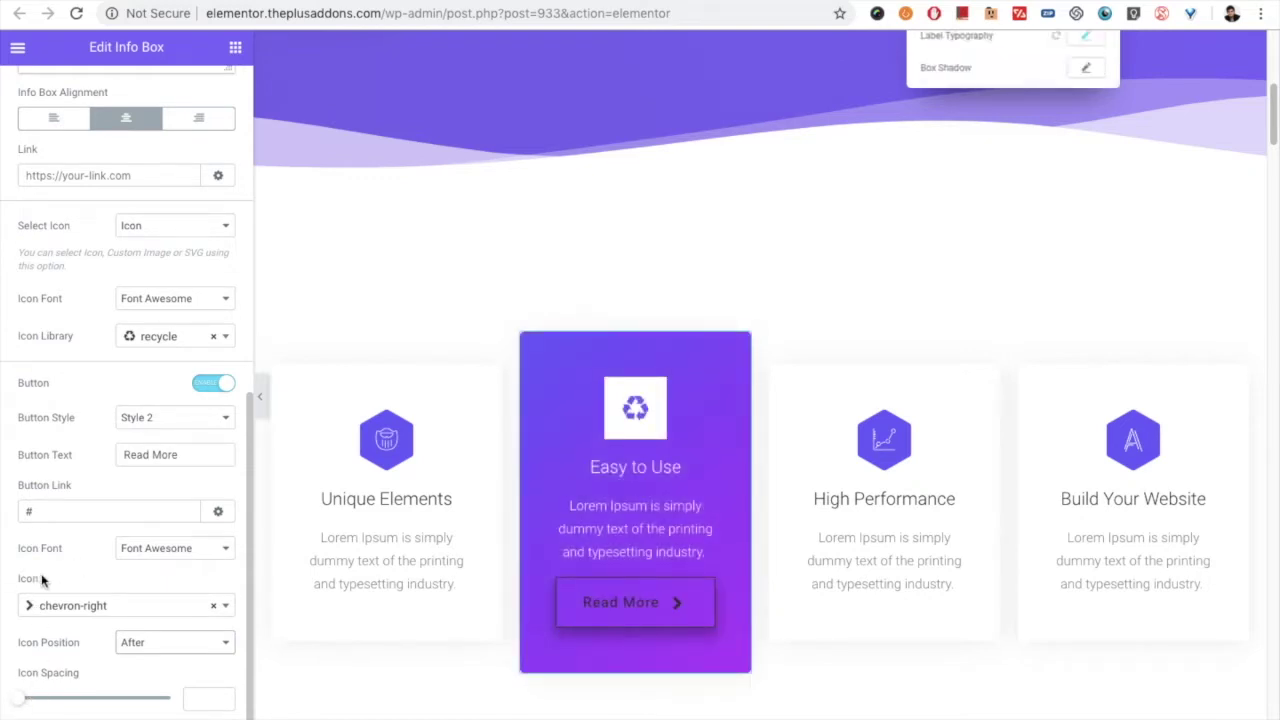
Examine the info box title's typography options in the style settings, including the responsive size control.
scroll(56, 580, up, 8)
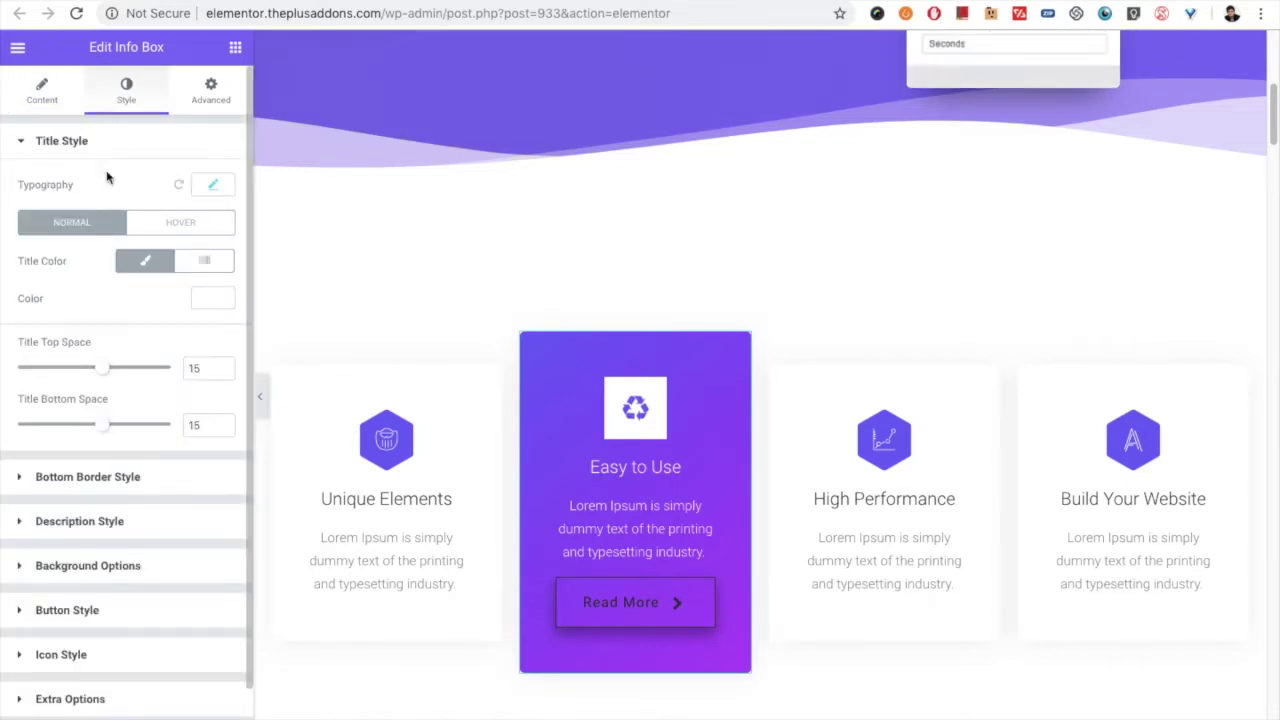
click(212, 185)
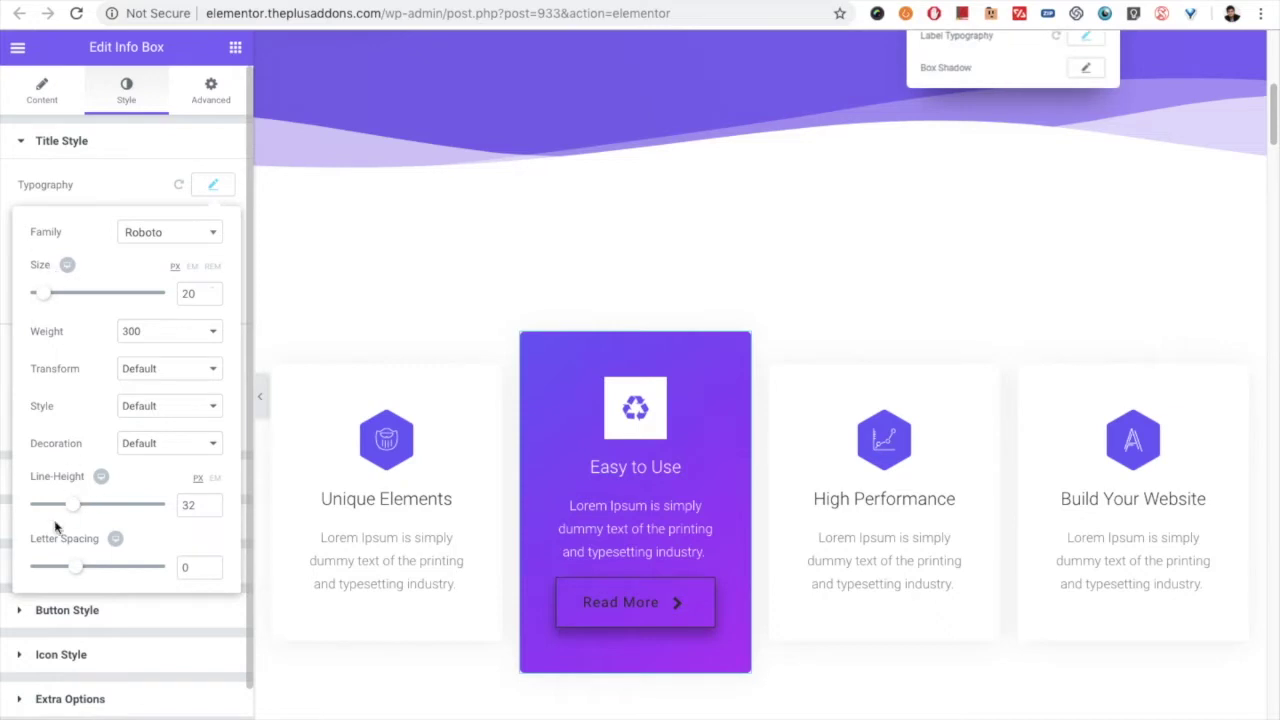
click(68, 266)
click(220, 160)
click(205, 186)
click(183, 146)
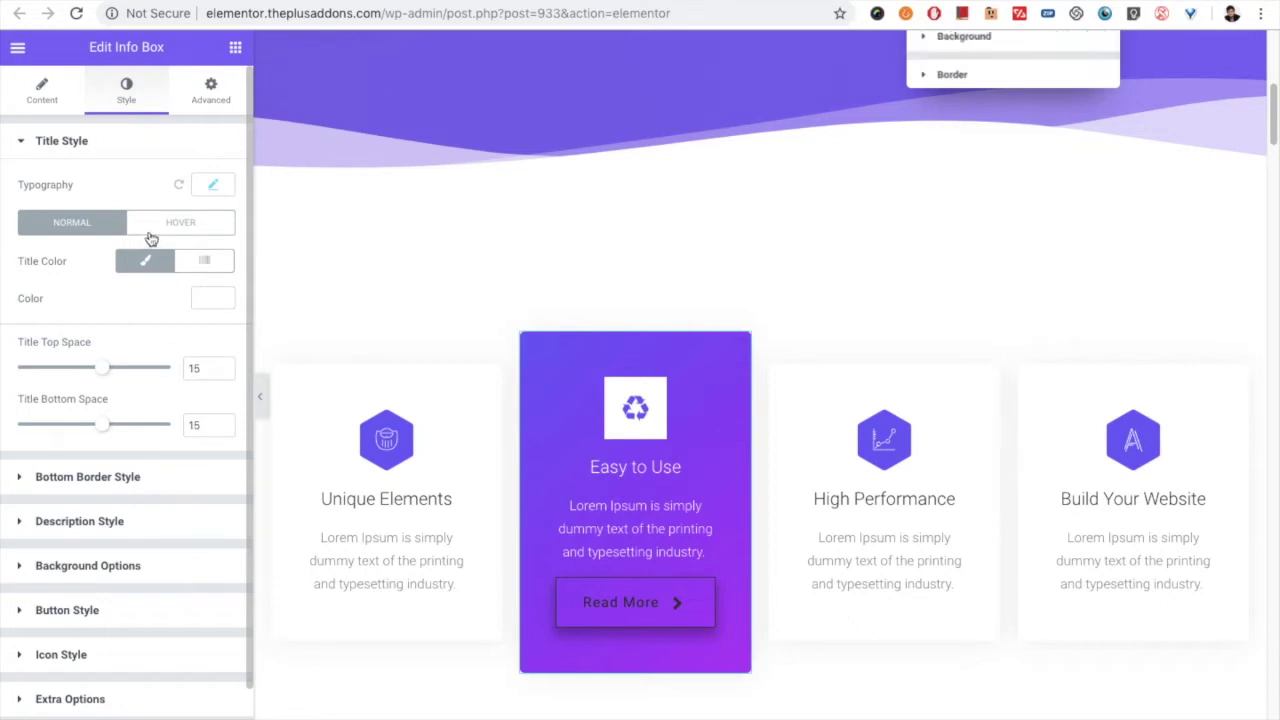
Check the title's hover colour options and set its top space to 10.
click(159, 230)
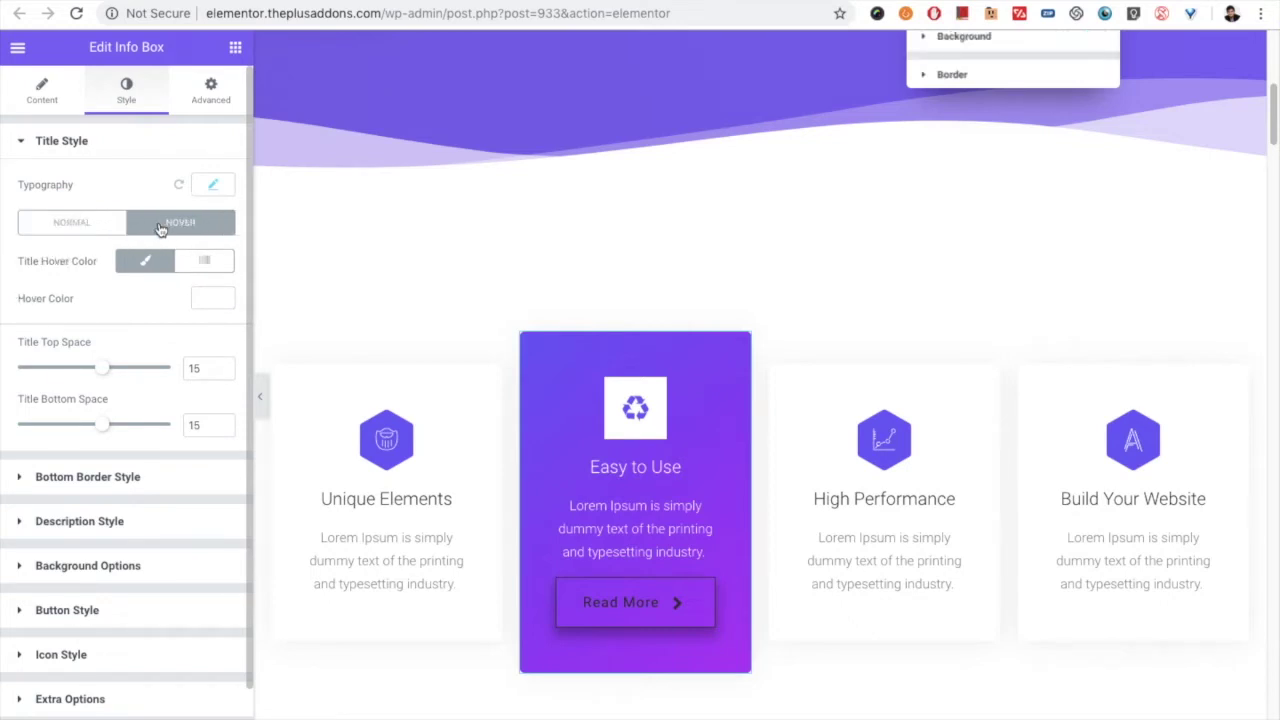
click(90, 232)
scroll(112, 400, down, 1)
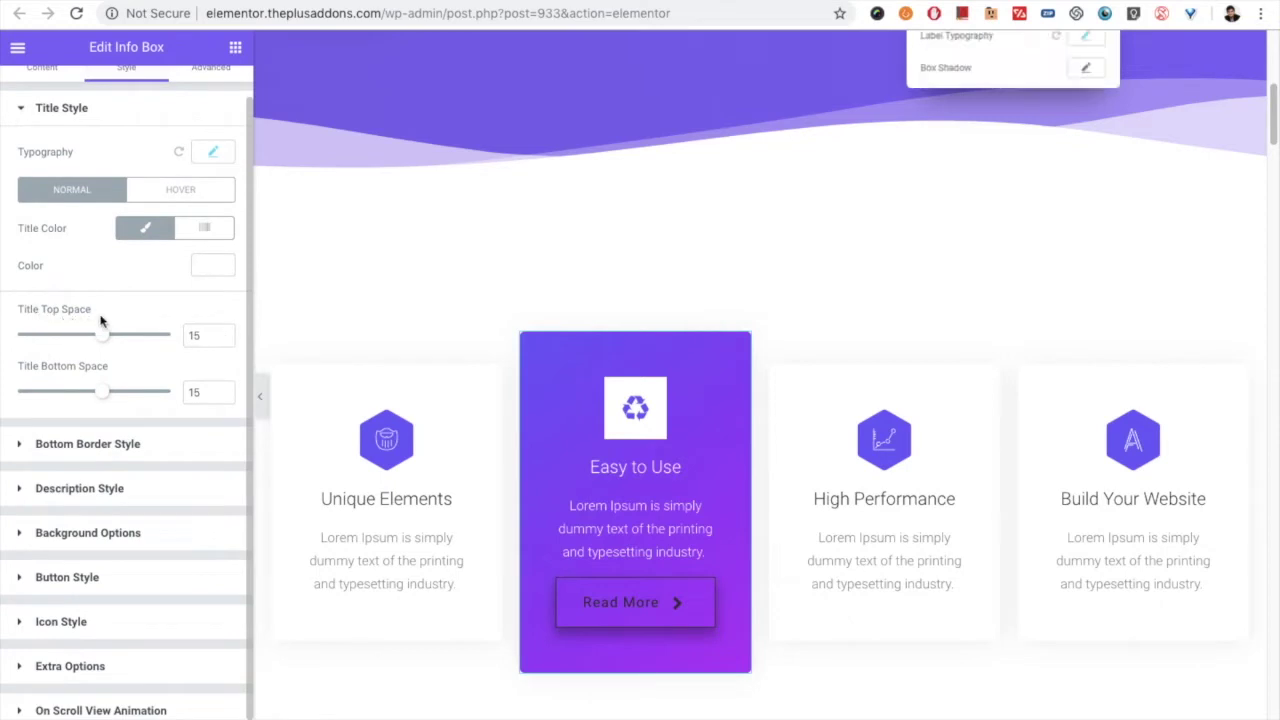
mouse_move(107, 340)
mouse_down()
mouse_move(126, 334)
mouse_move(104, 338)
mouse_up()
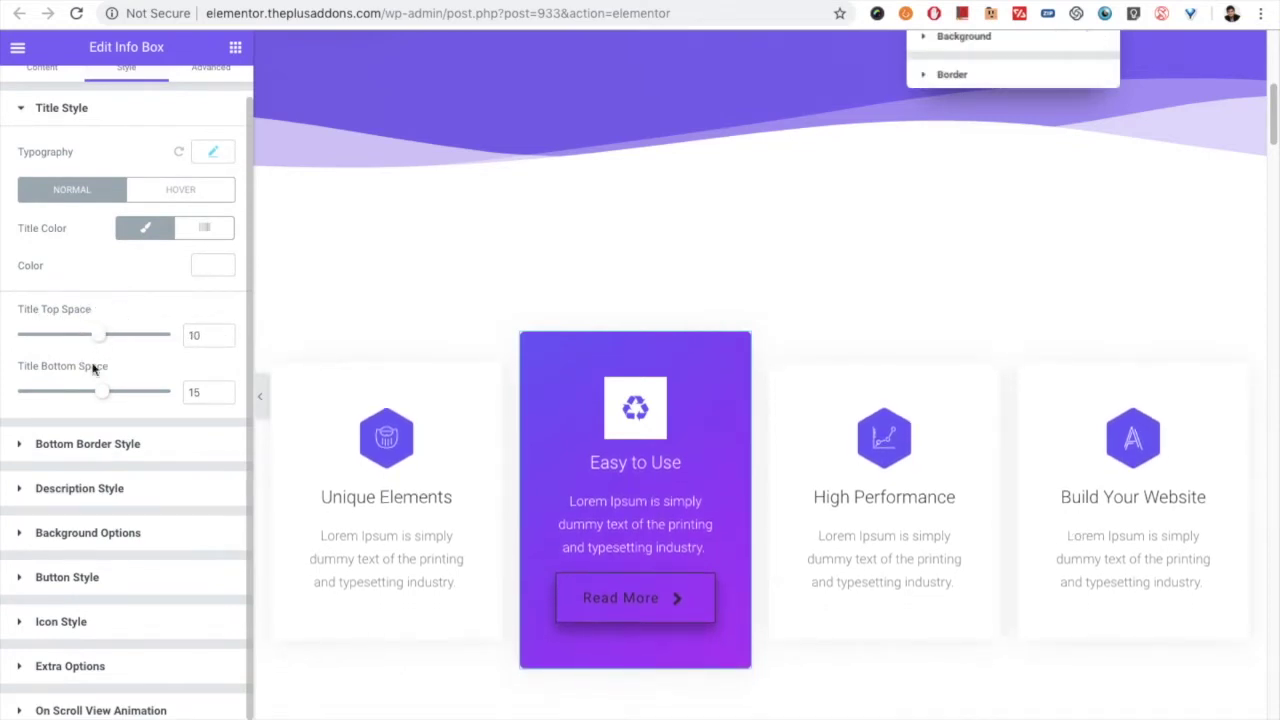
Display the border under the info box title with a width of 30 and a height of 2.
click(98, 445)
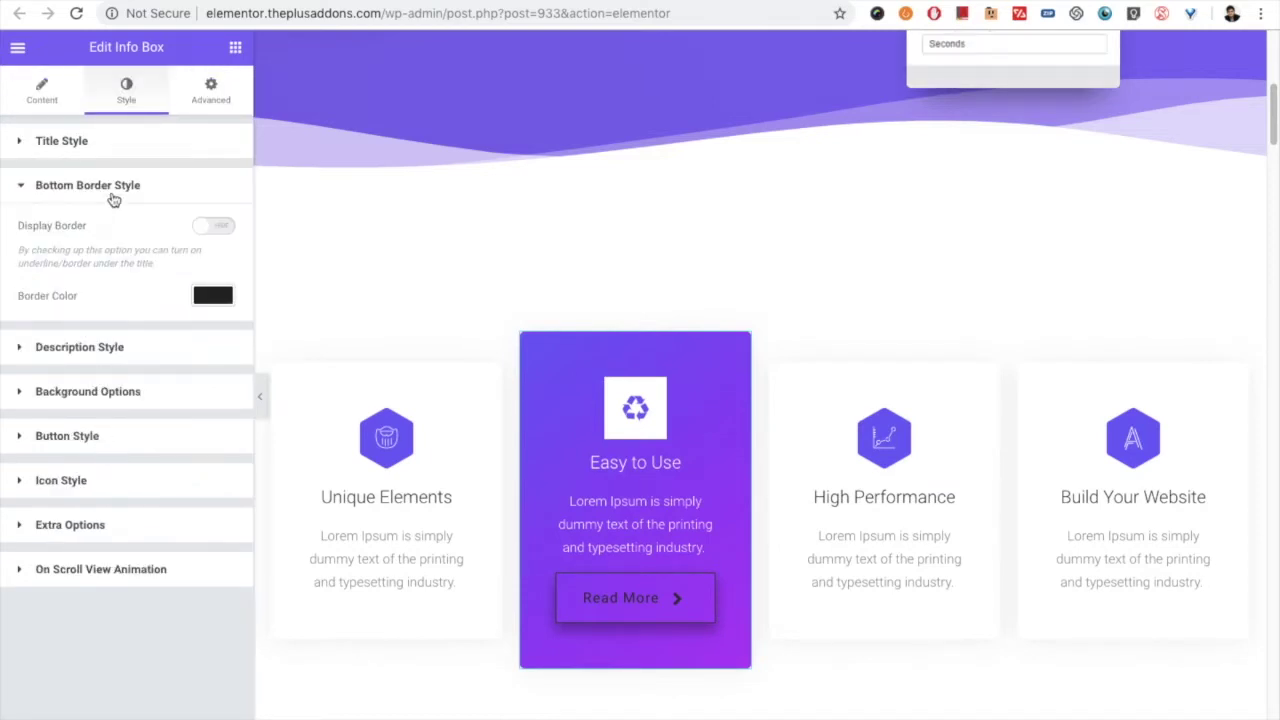
click(198, 234)
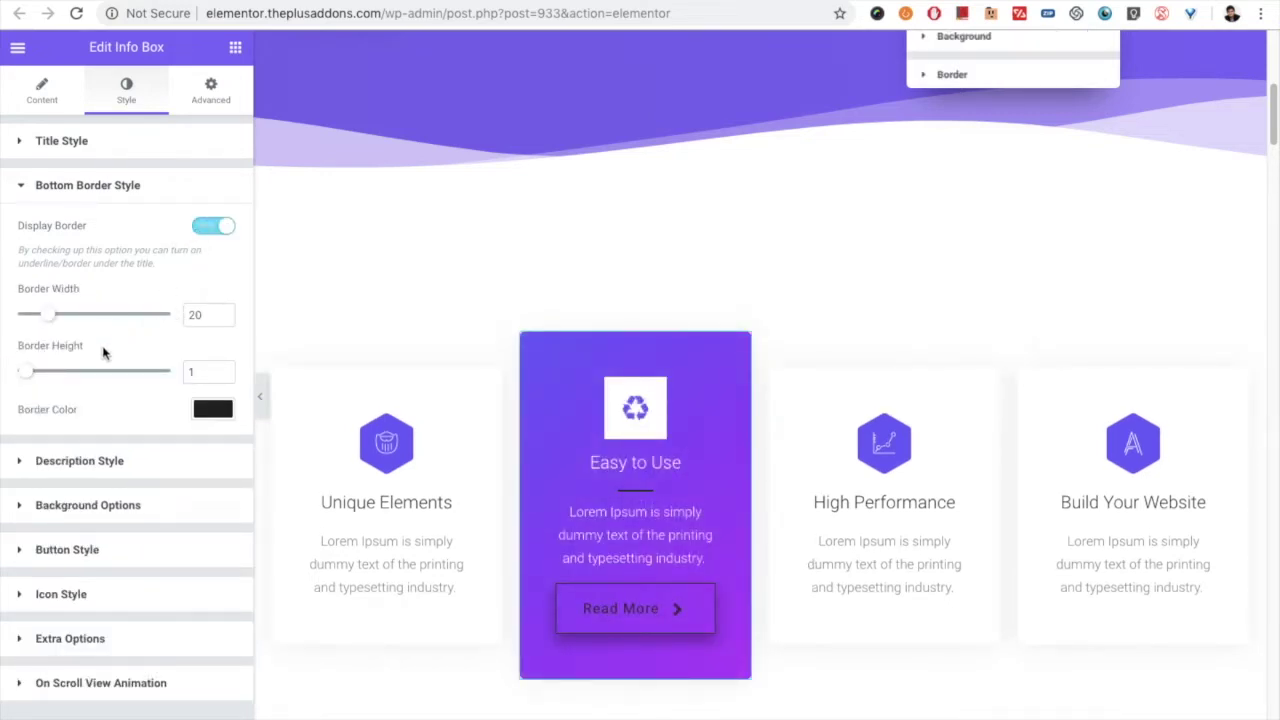
click(50, 316)
drag(50, 318, 70, 316)
click(35, 372)
mouse_move(35, 372)
mouse_down()
mouse_move(57, 370)
mouse_move(33, 371)
mouse_up()
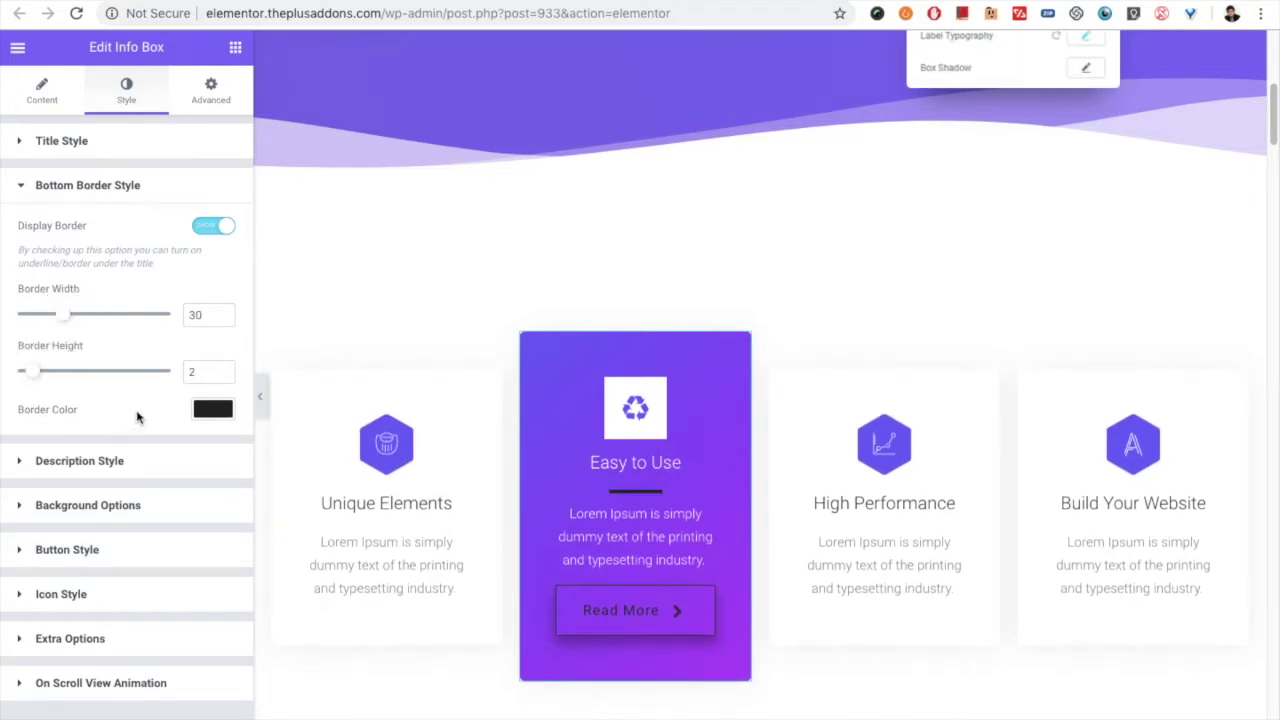
Make the title's bottom border colour semi-transparent by lowering its opacity.
click(207, 420)
click(220, 556)
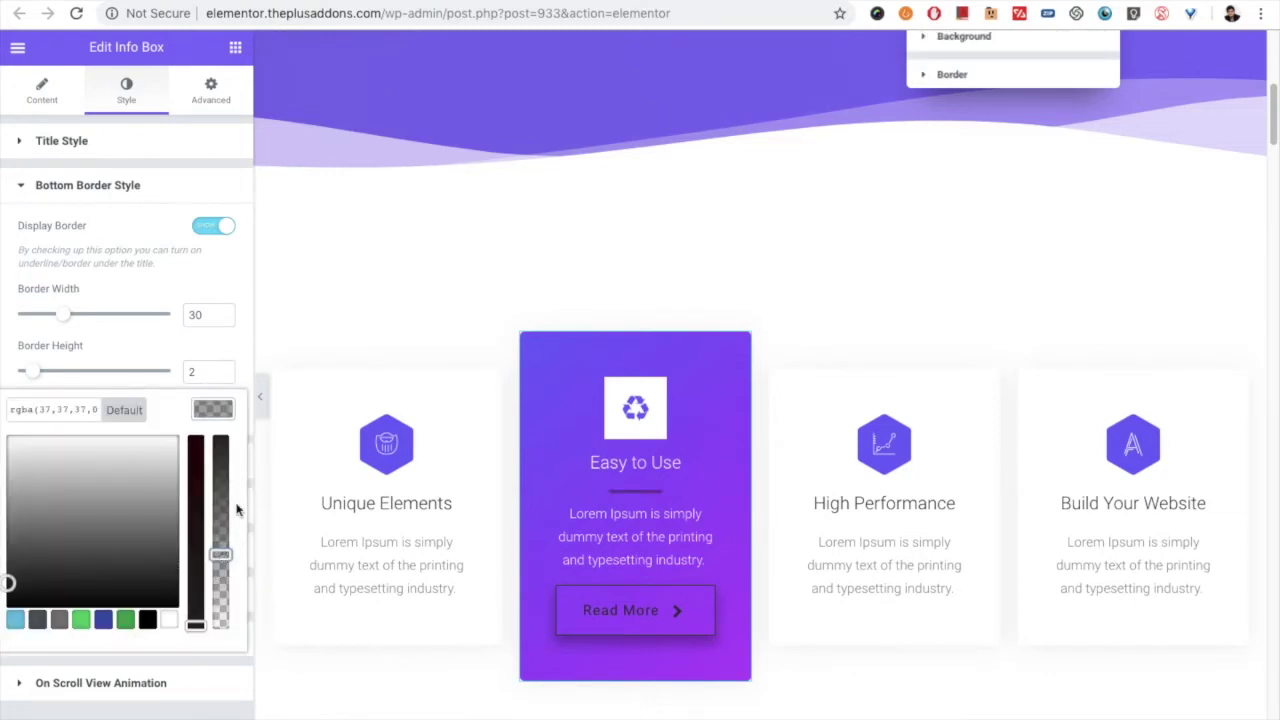
click(220, 582)
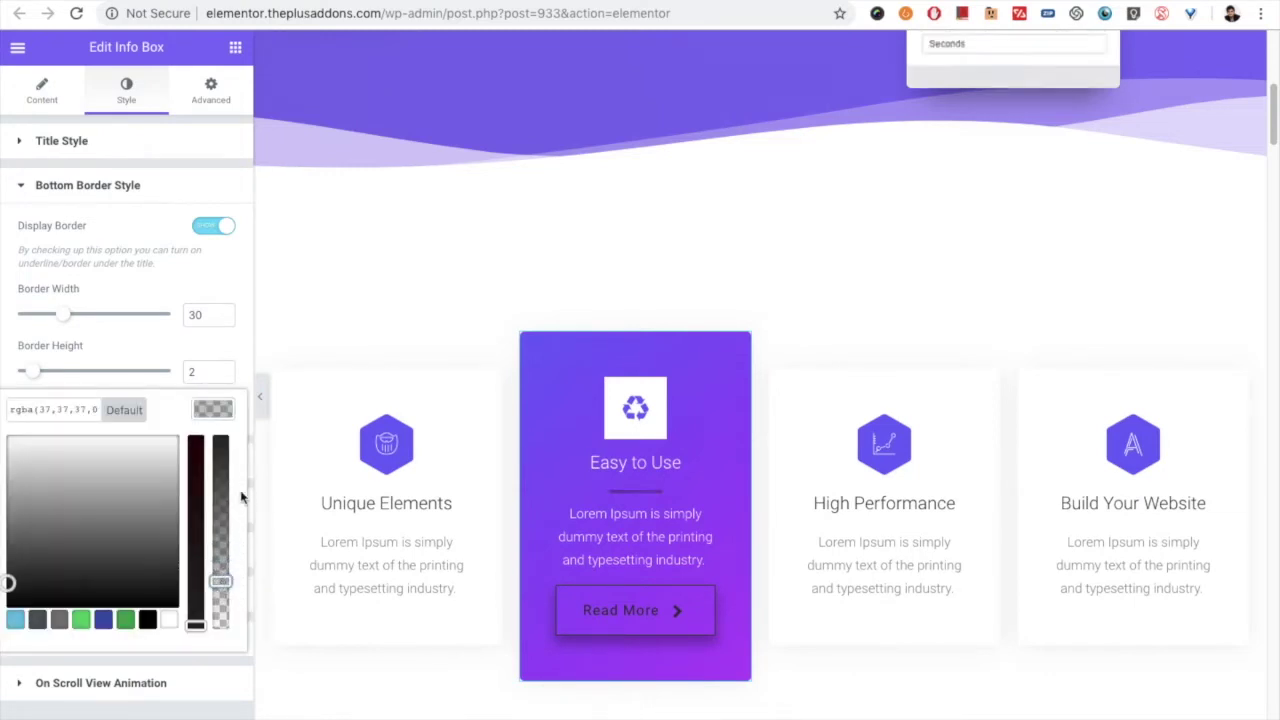
click(213, 407)
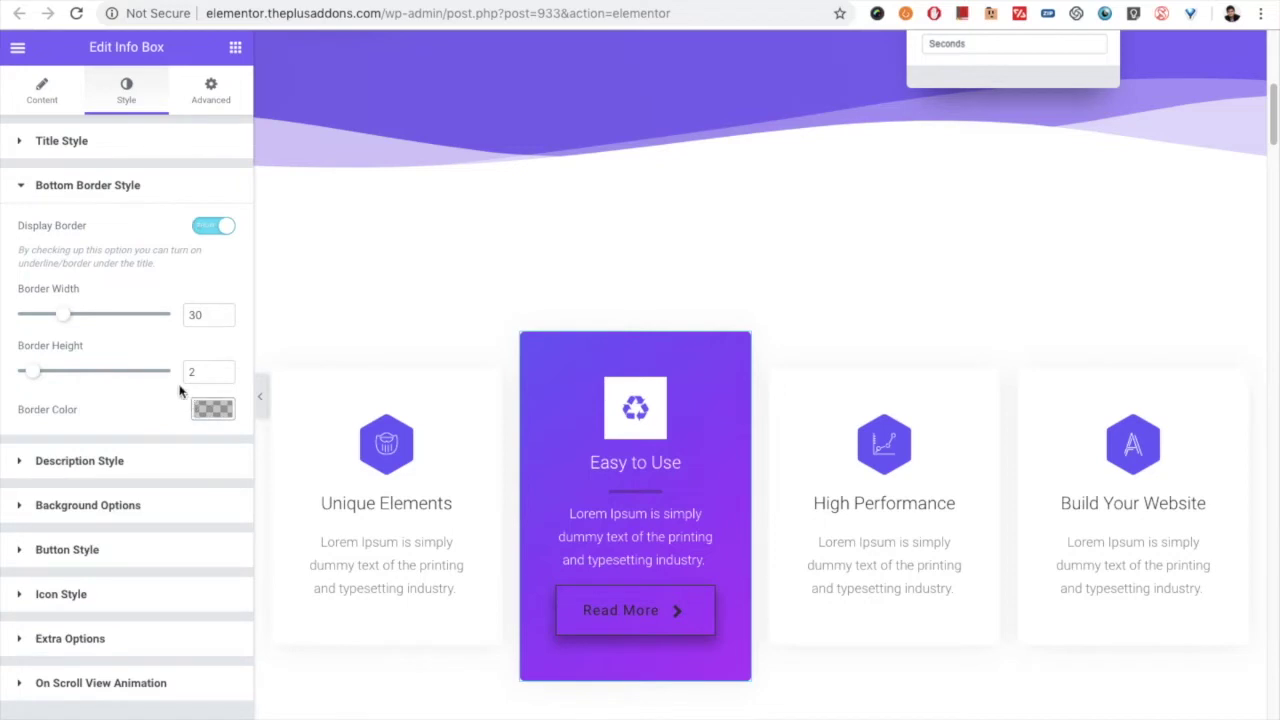
Examine the description style options and the box border's colour, width and radius settings for the normal and hover states.
click(108, 463)
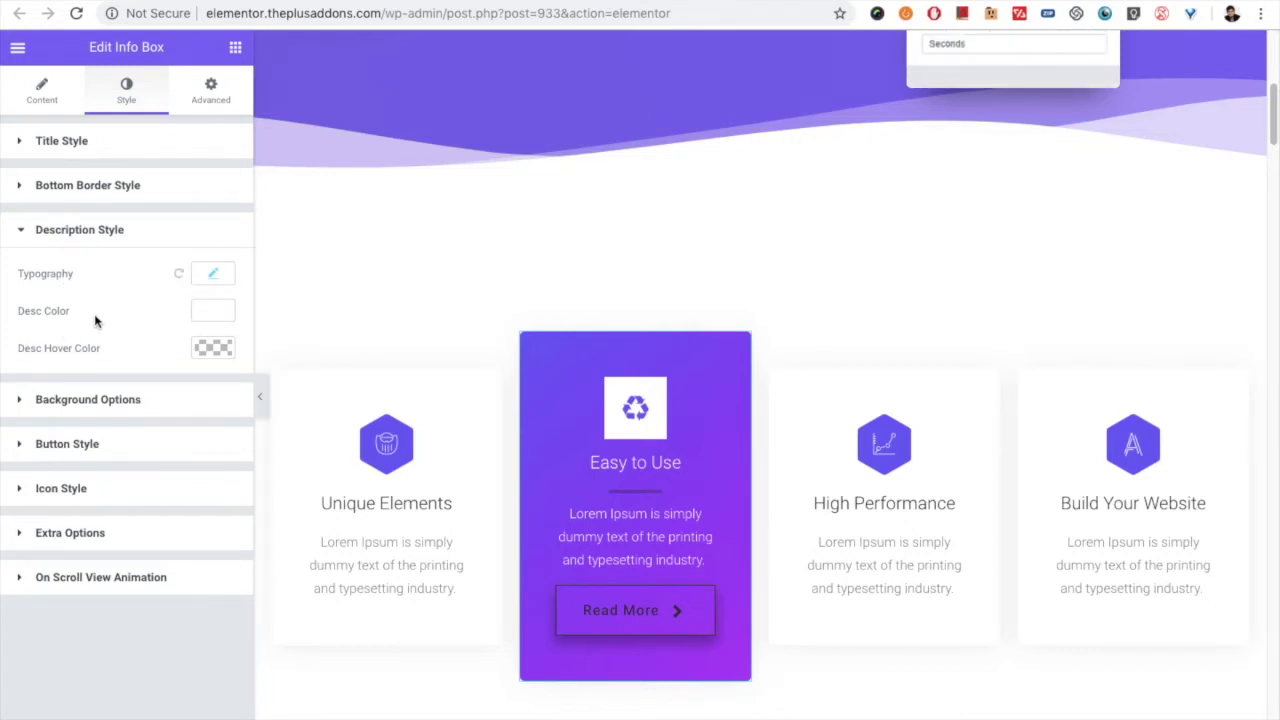
click(96, 405)
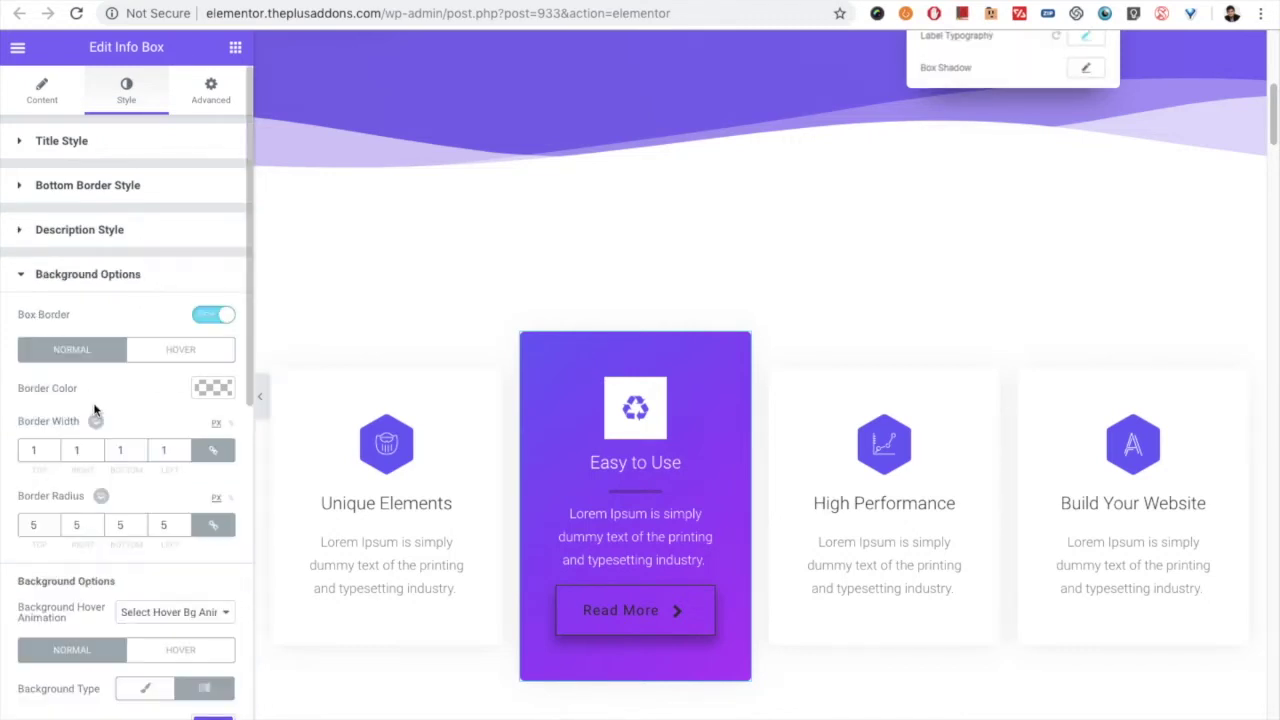
scroll(84, 337, down, 1)
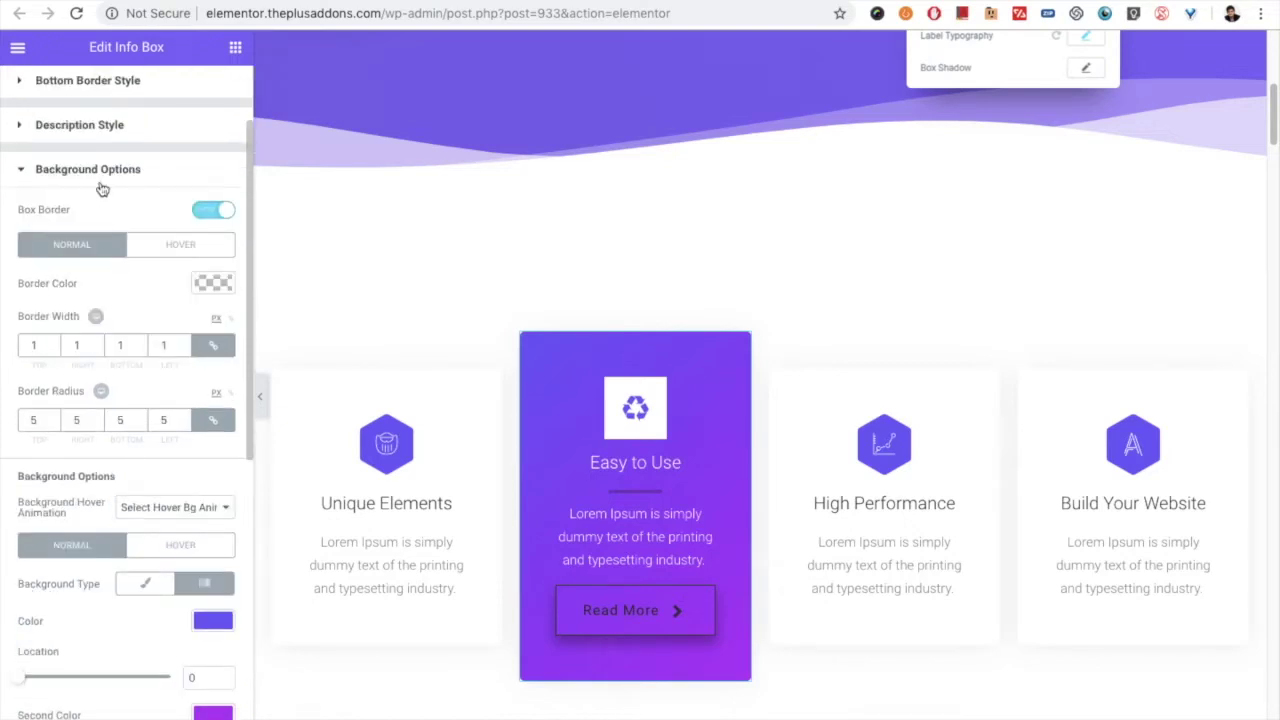
scroll(5, 308, down, 1)
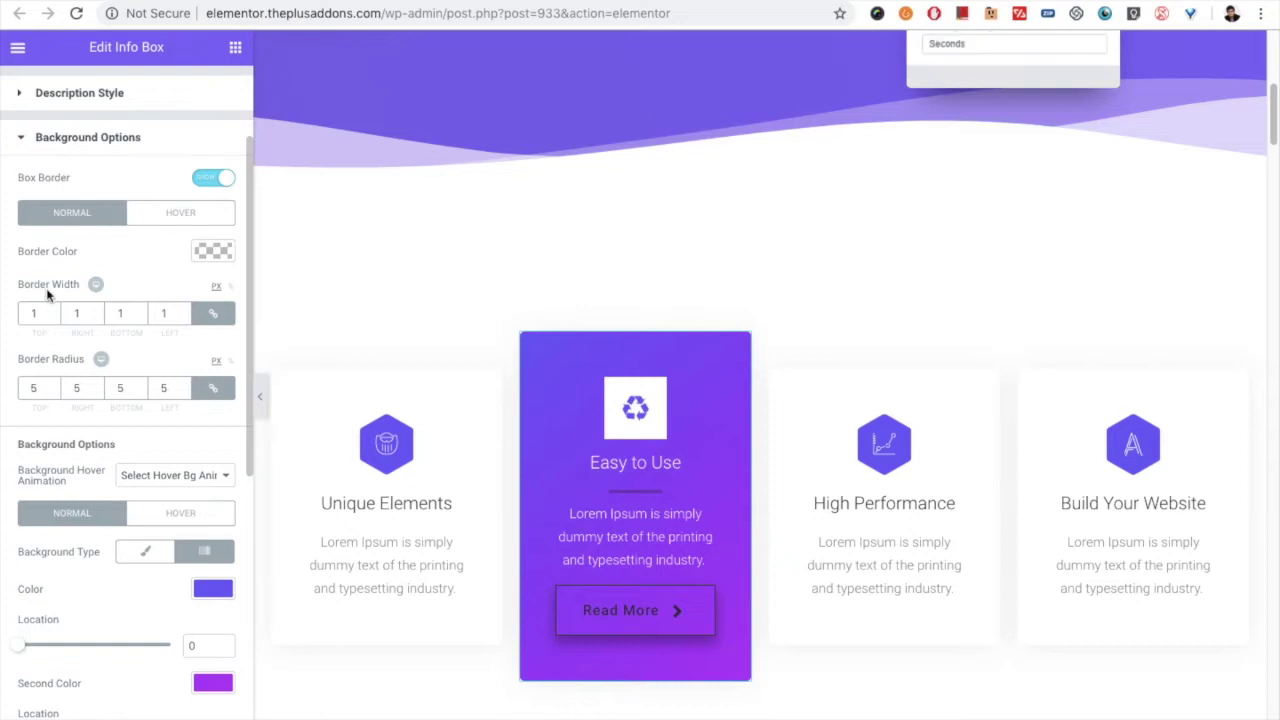
scroll(20, 283, down, 1)
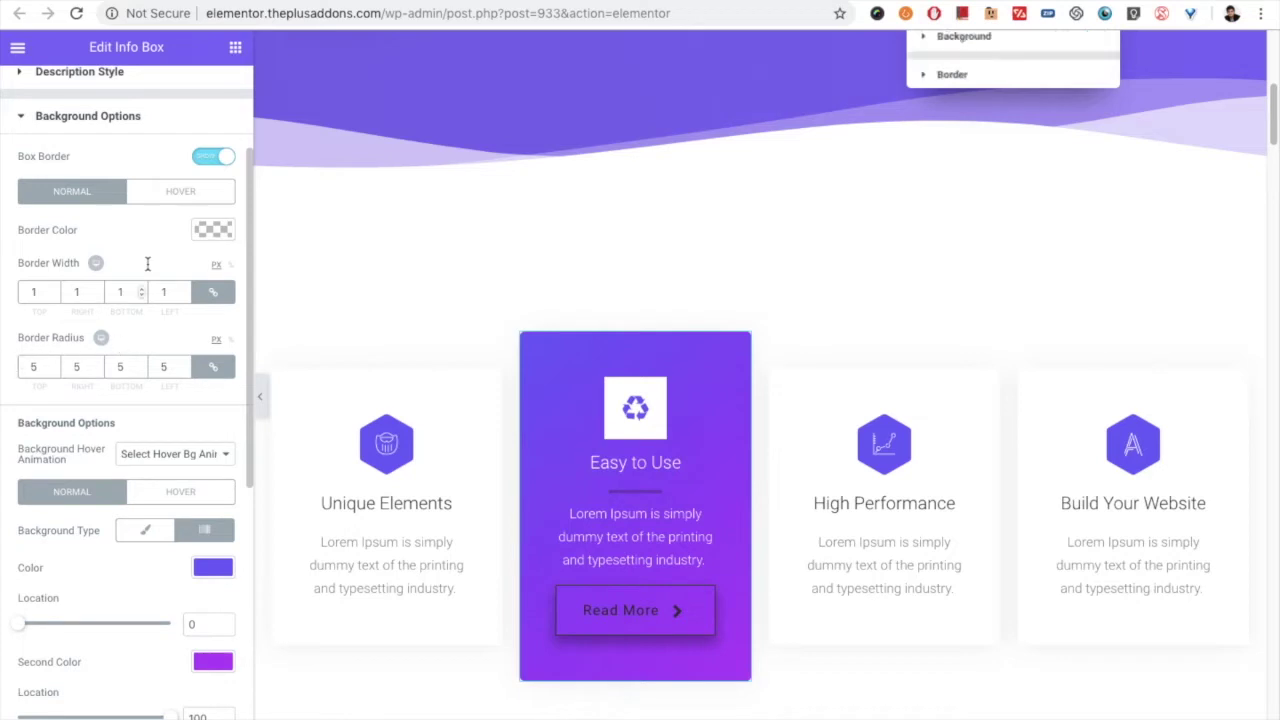
click(165, 199)
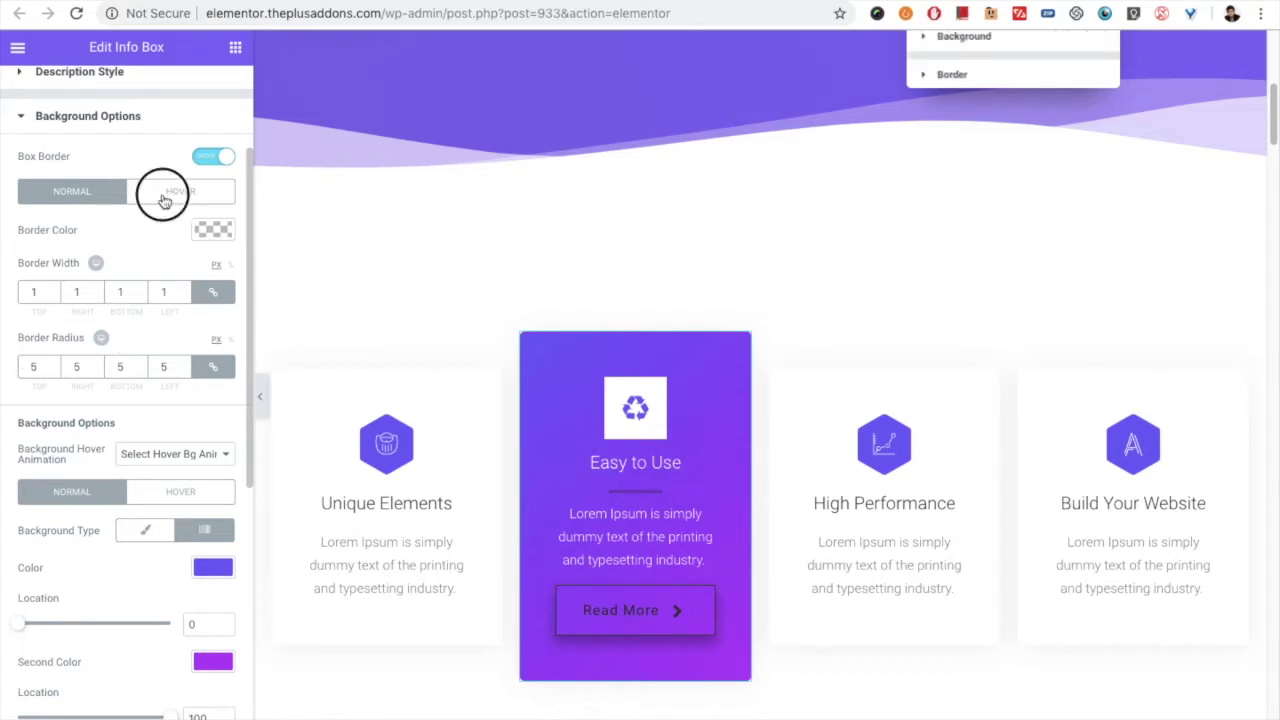
click(88, 204)
click(162, 195)
click(88, 206)
Set the info box's background hover animation to SlideInRight.
scroll(46, 362, down, 3)
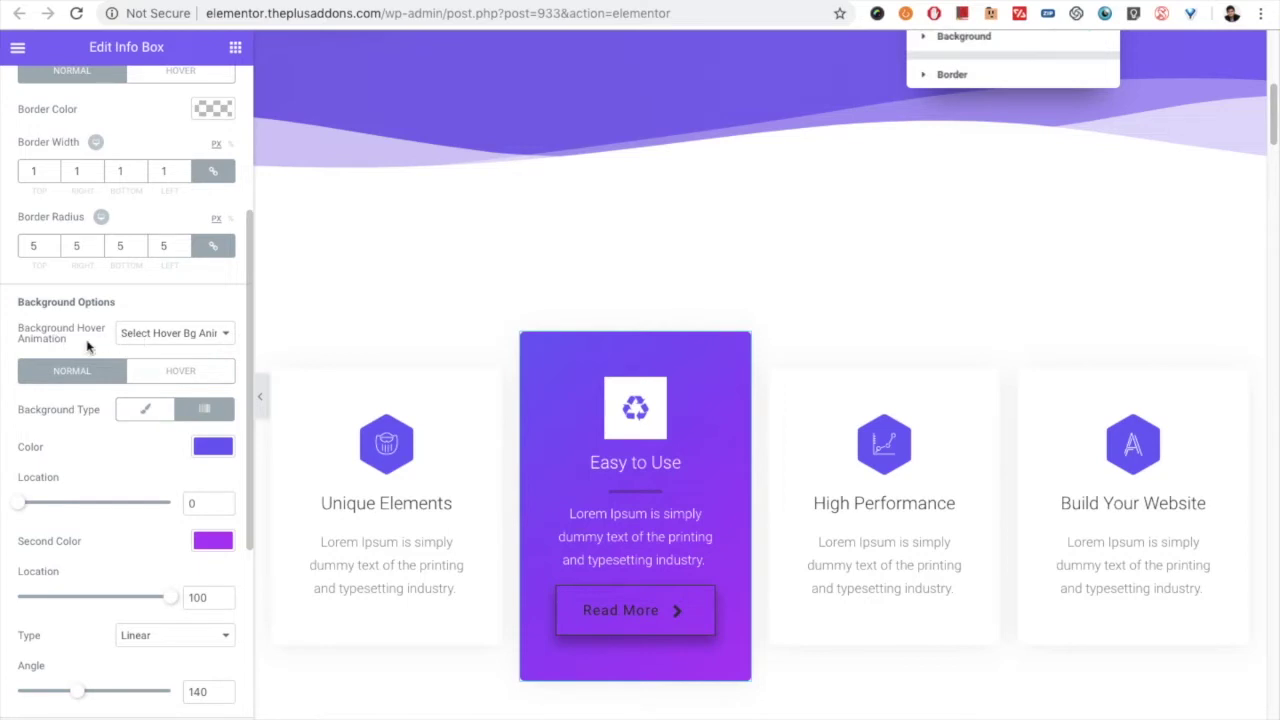
click(150, 334)
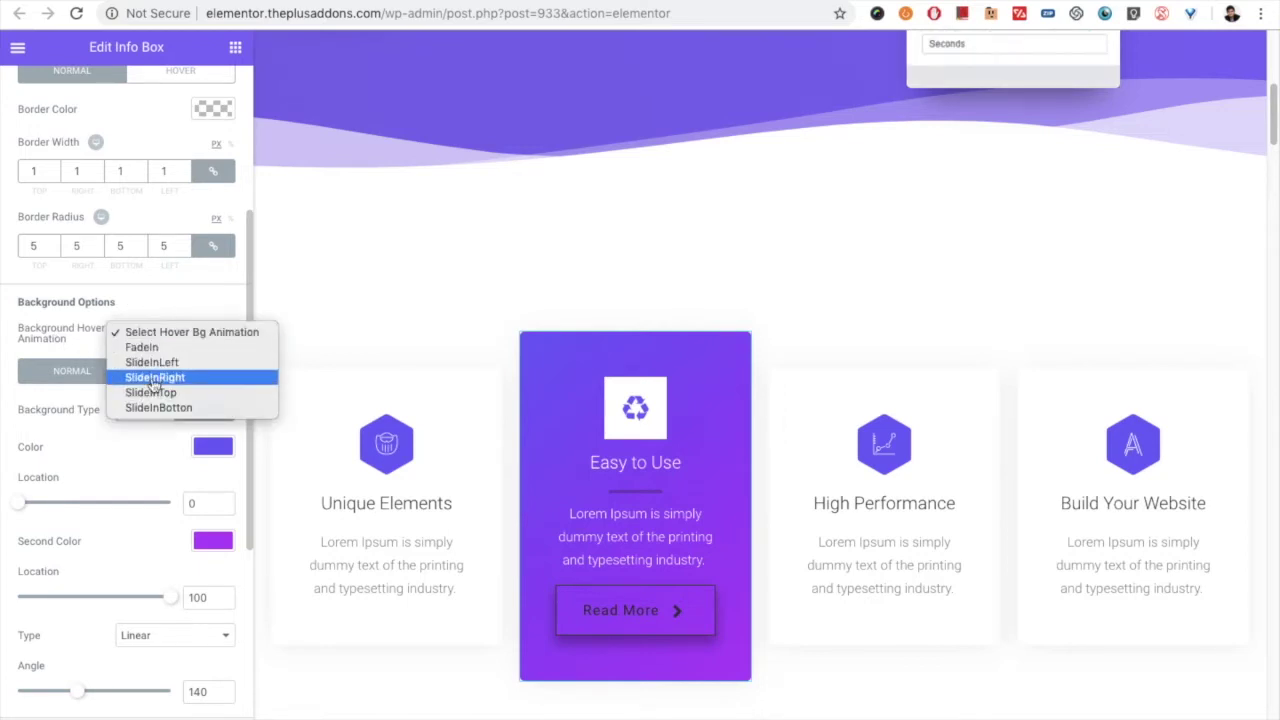
click(267, 378)
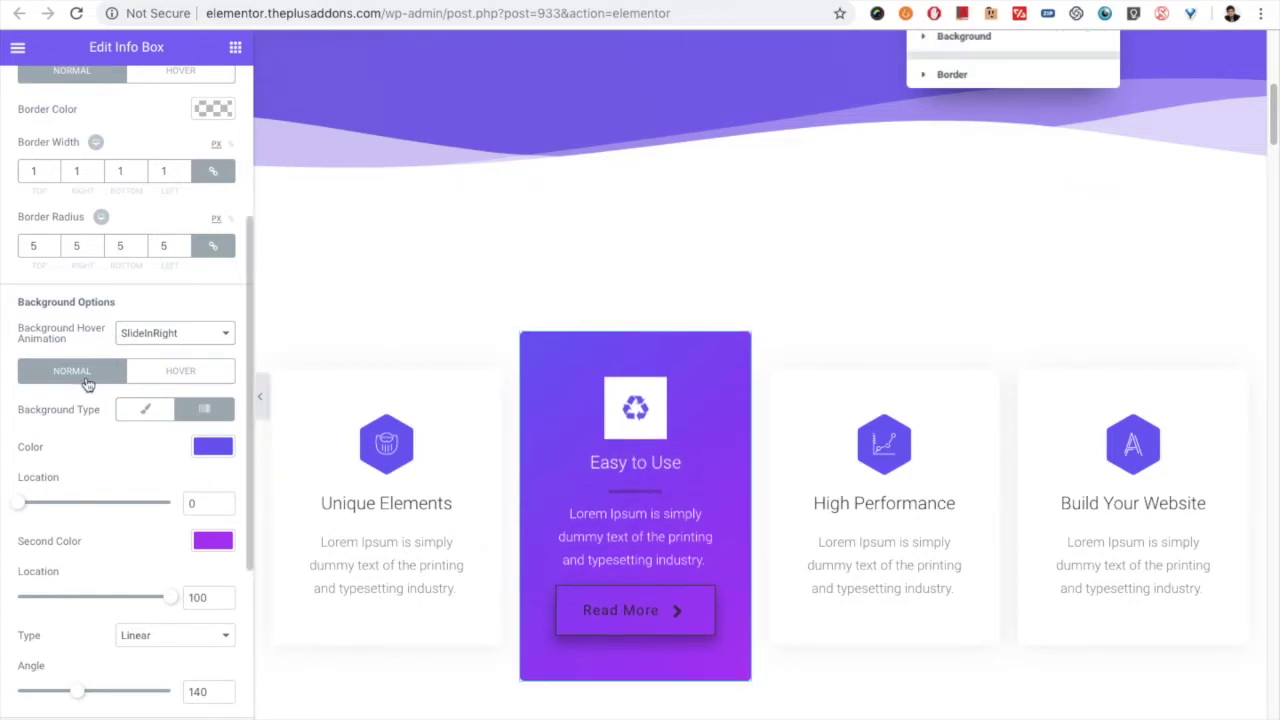
Copy the first color of the normal background gradient into the first color of the hover background gradient.
scroll(87, 391, down, 1)
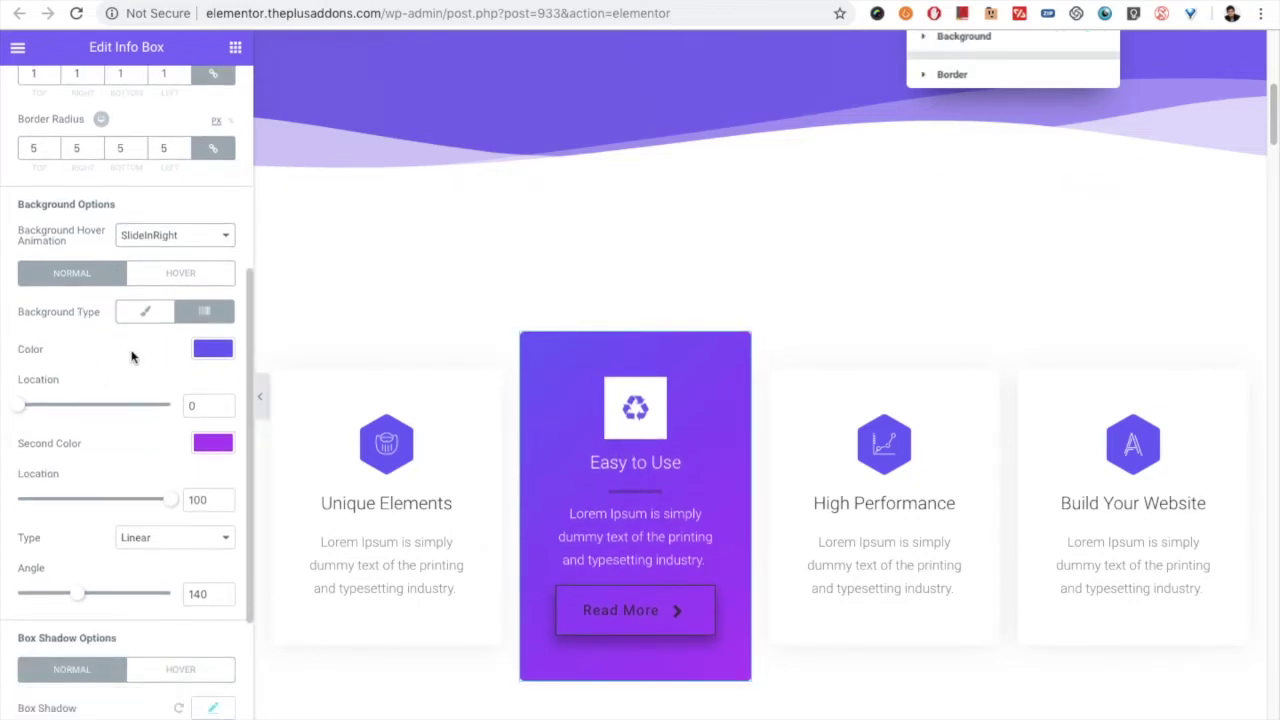
click(190, 310)
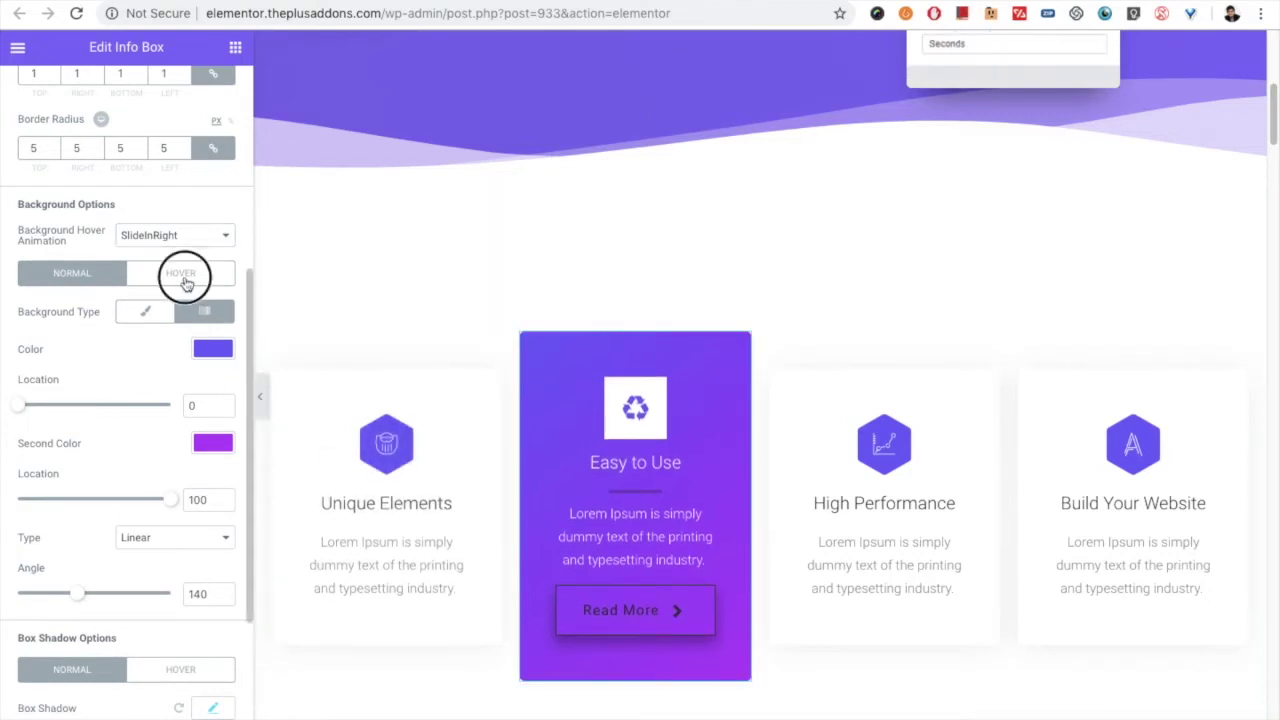
click(183, 273)
click(195, 410)
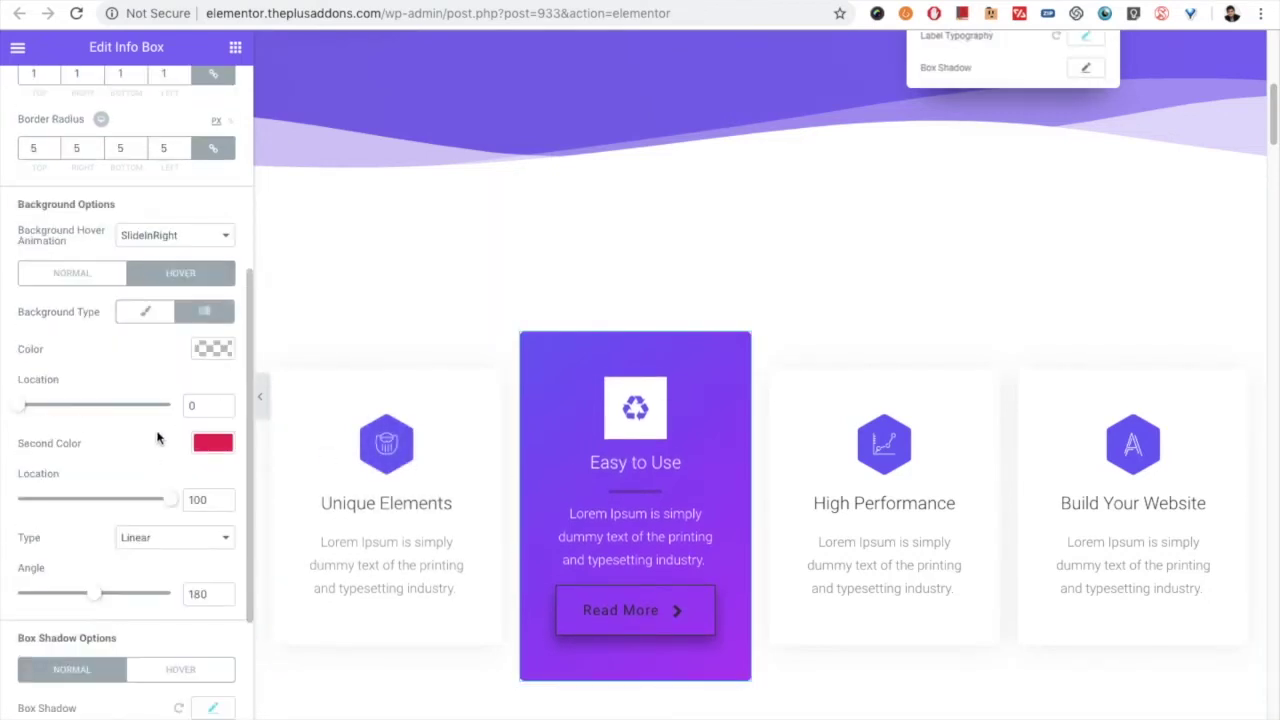
click(211, 350)
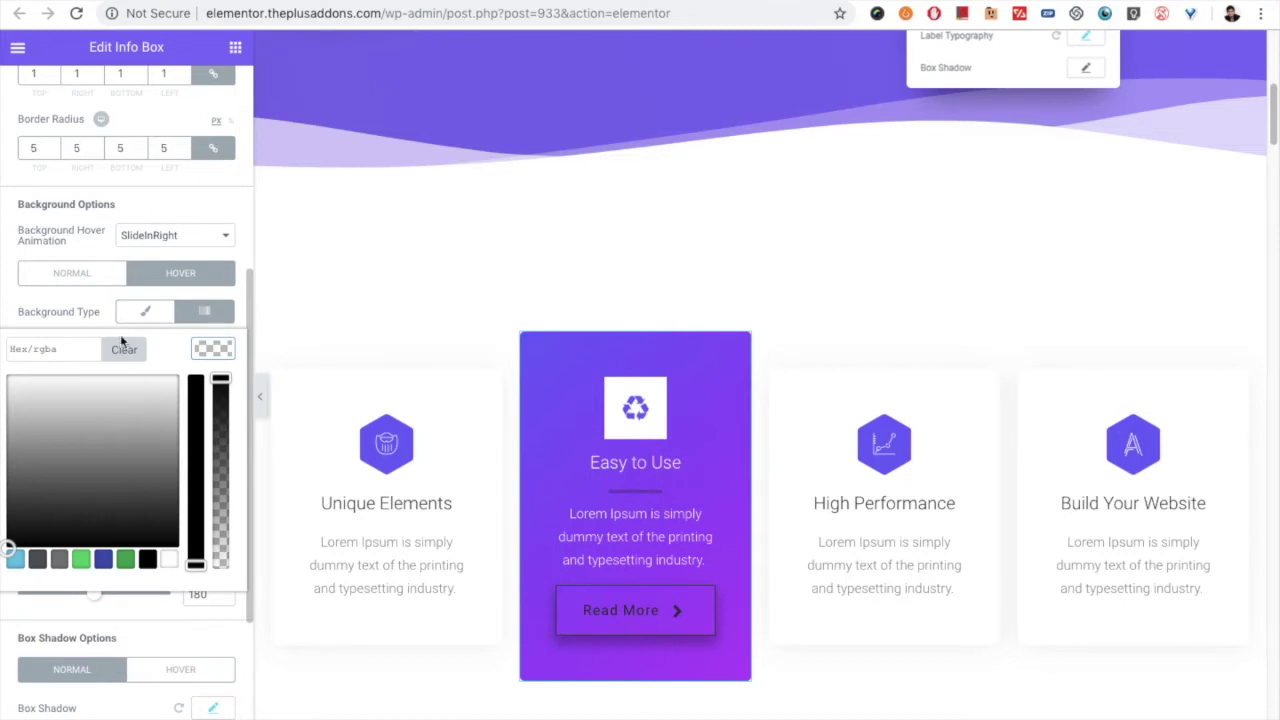
click(95, 285)
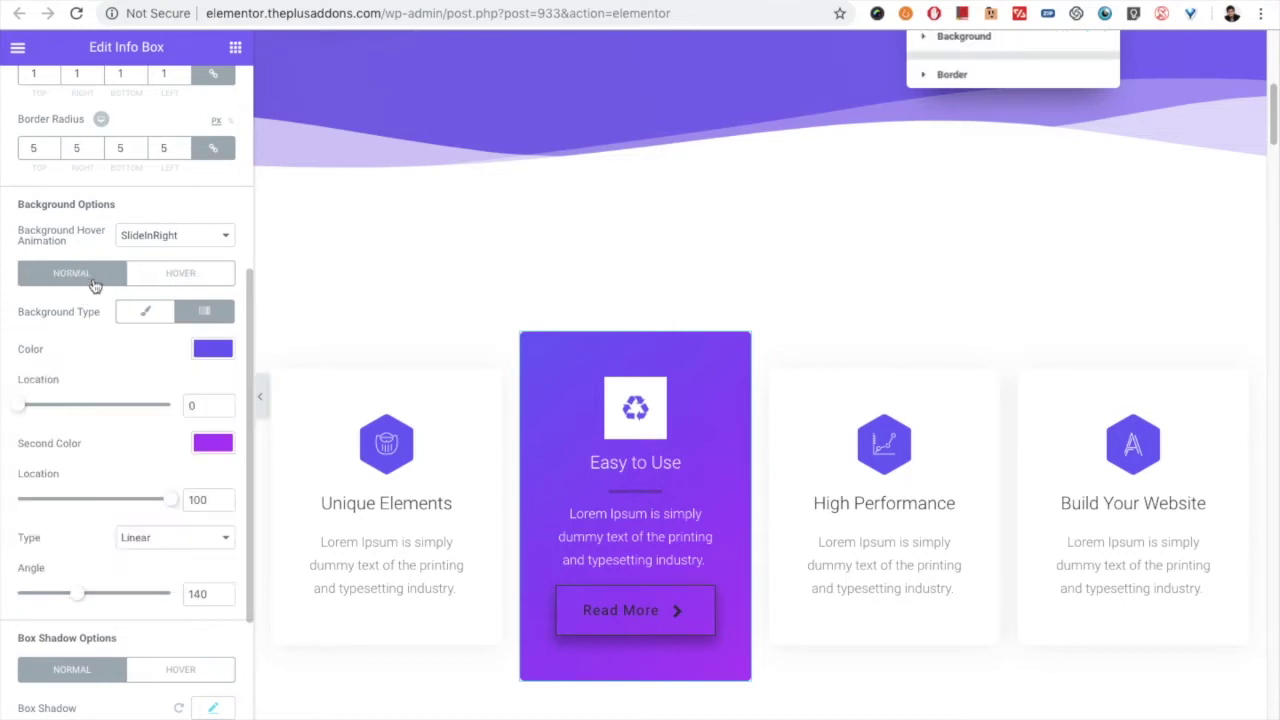
click(213, 350)
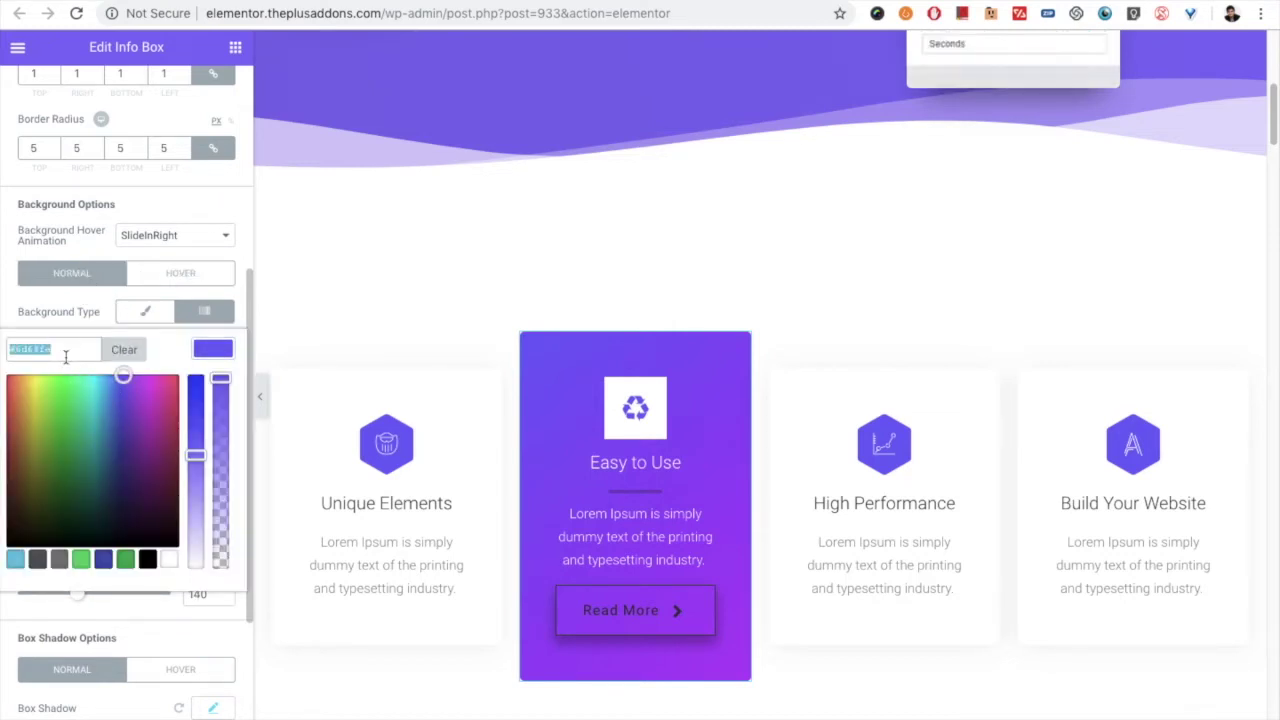
click(160, 270)
click(200, 351)
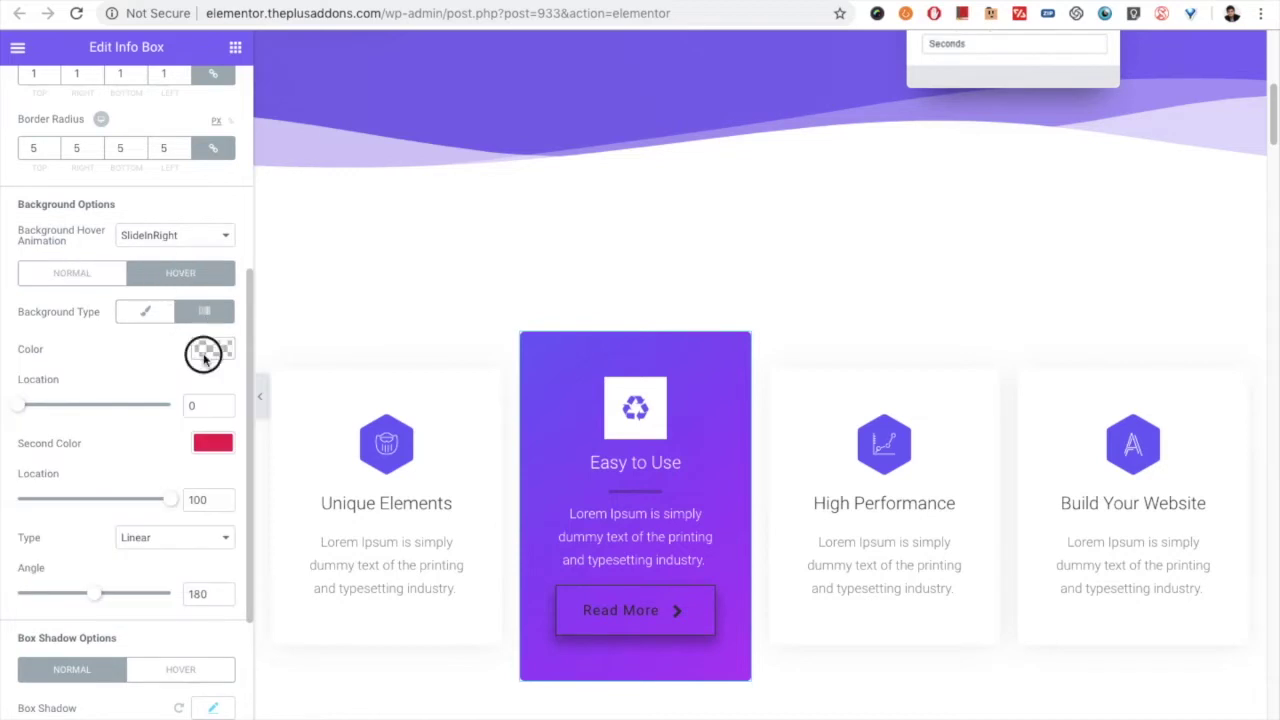
click(75, 356)
key(ctrl+v)
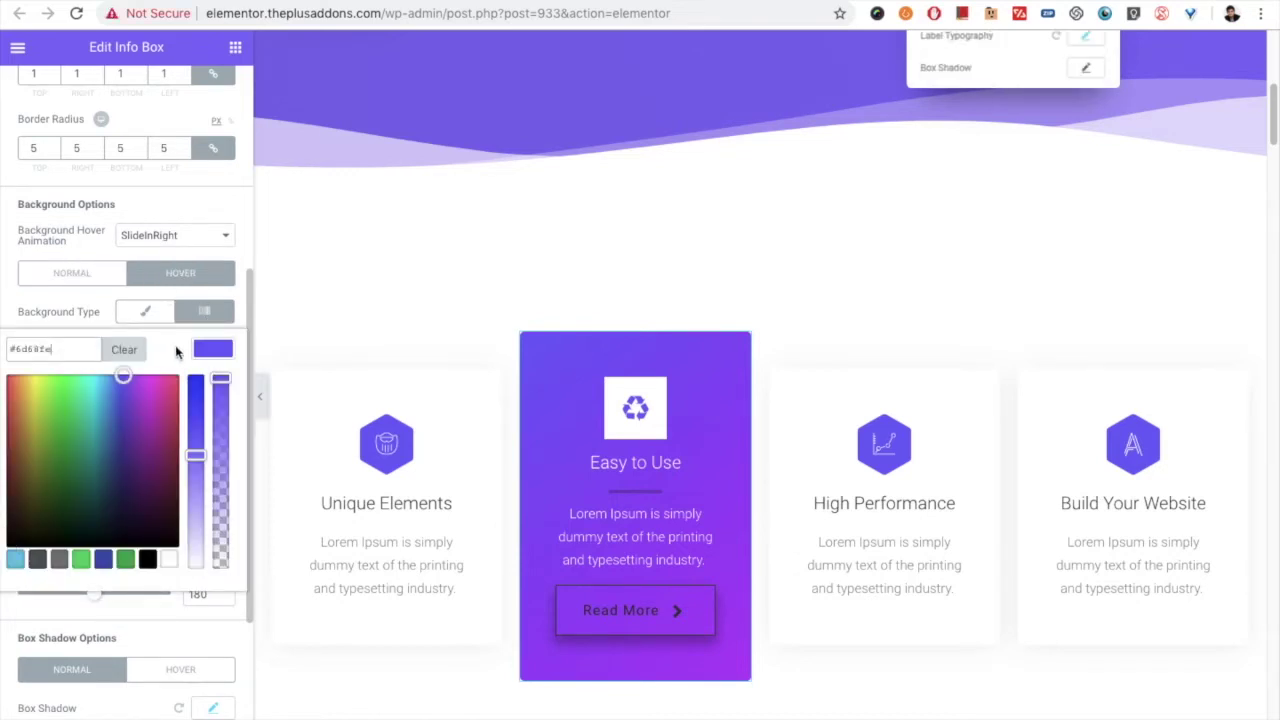
click(204, 349)
Copy the normal gradient's second color into the hover gradient and set the hover color locations to 26 and 69.
click(92, 283)
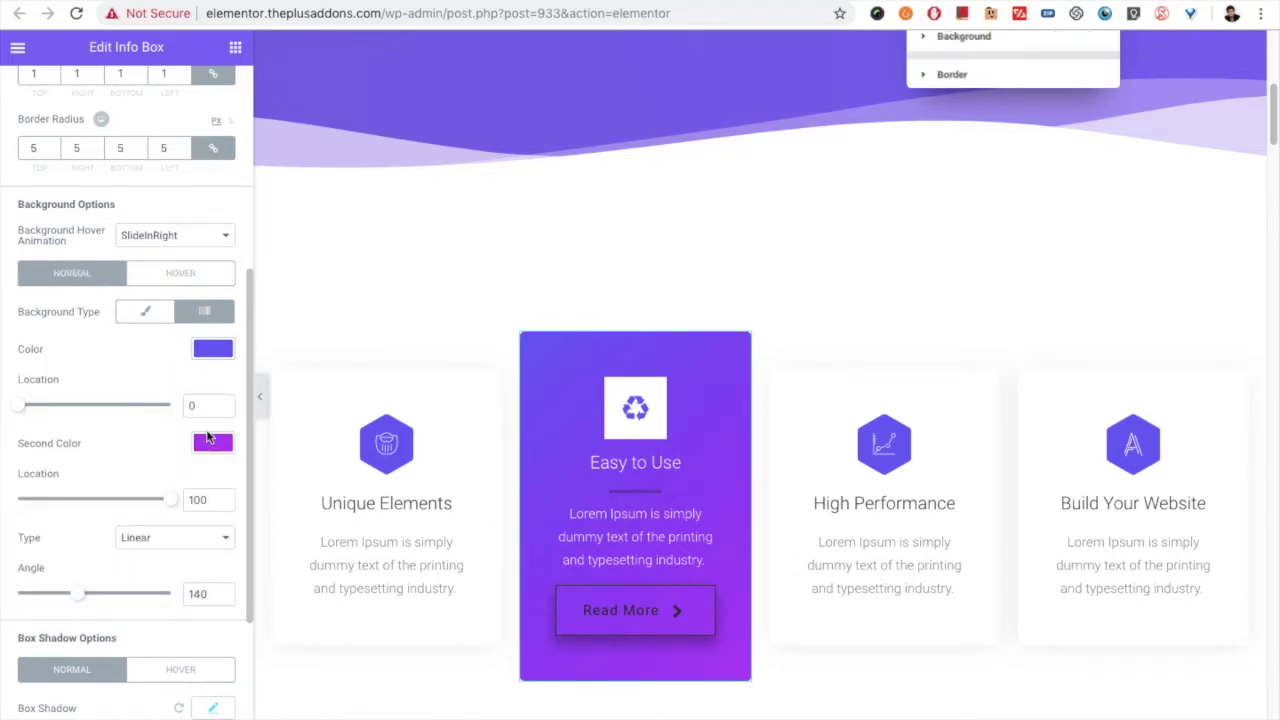
click(204, 443)
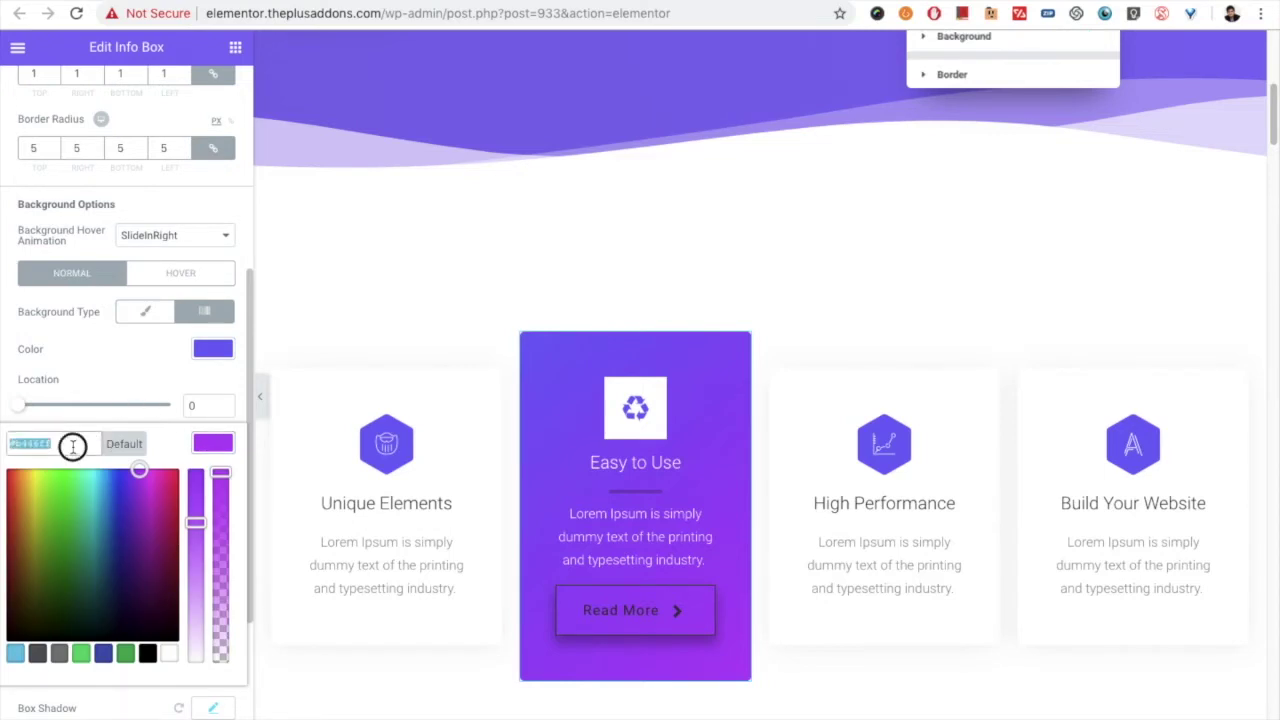
click(186, 272)
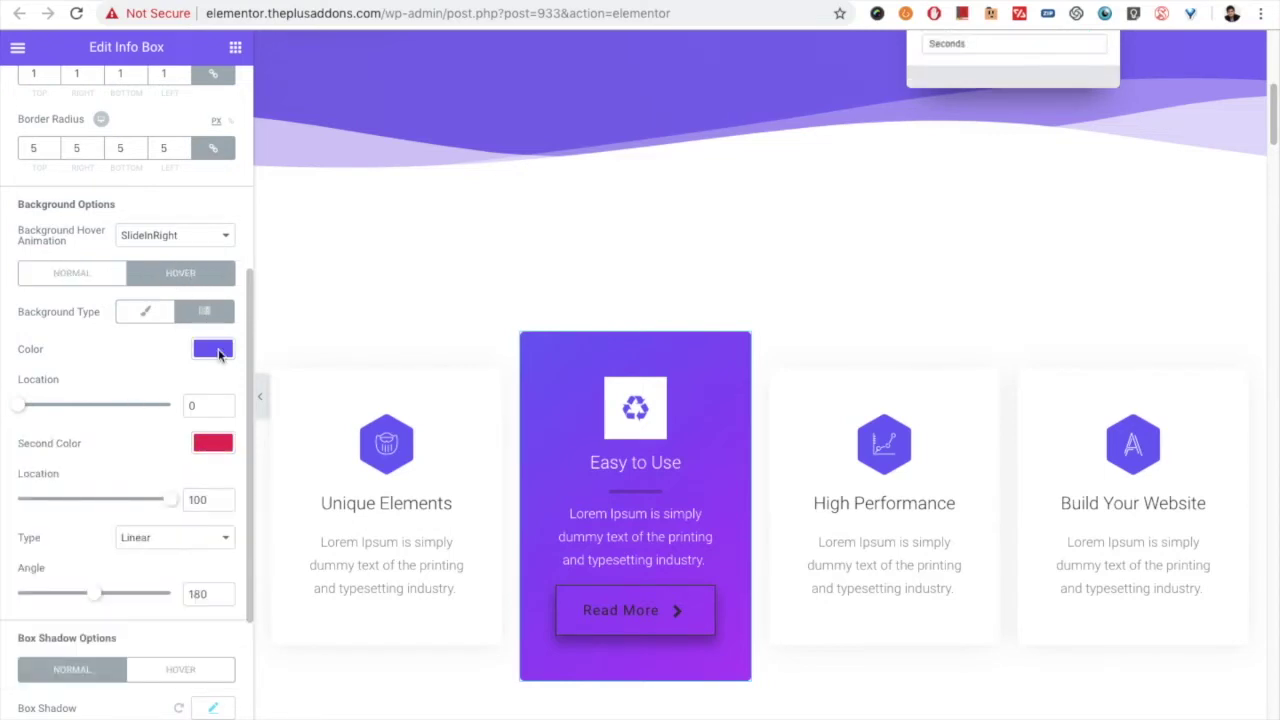
click(204, 443)
double_click(63, 444)
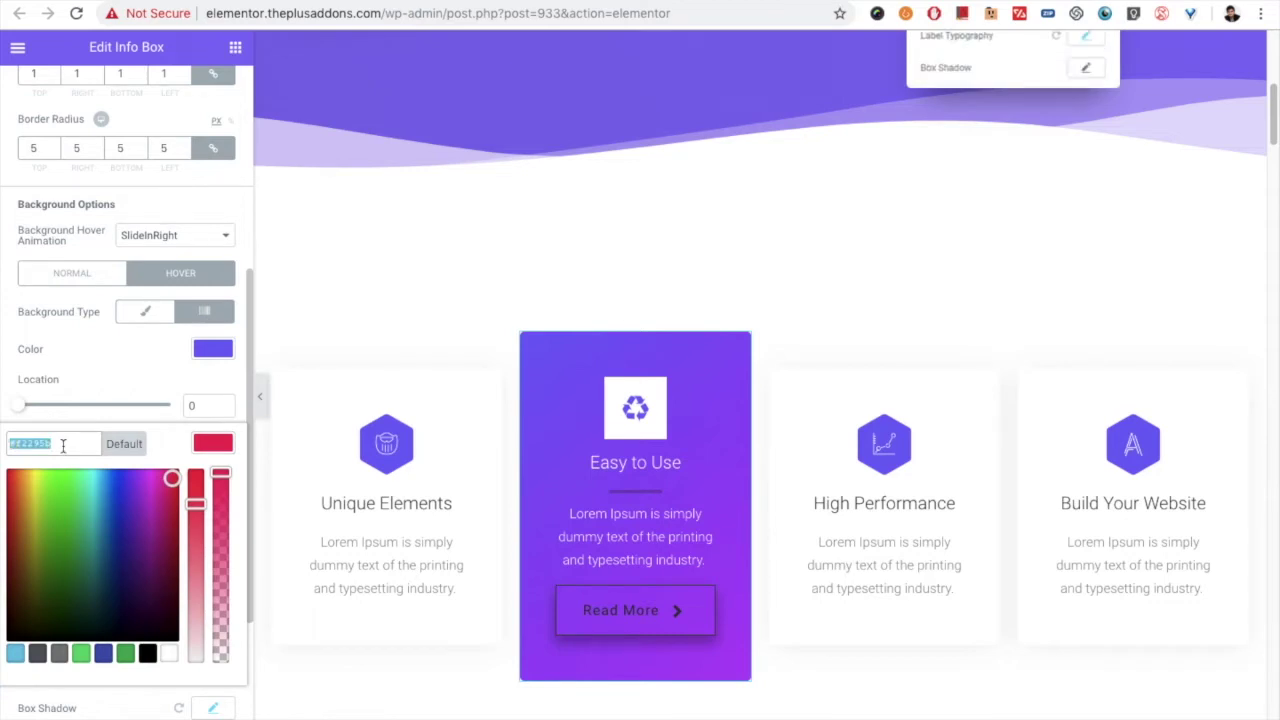
key(Return)
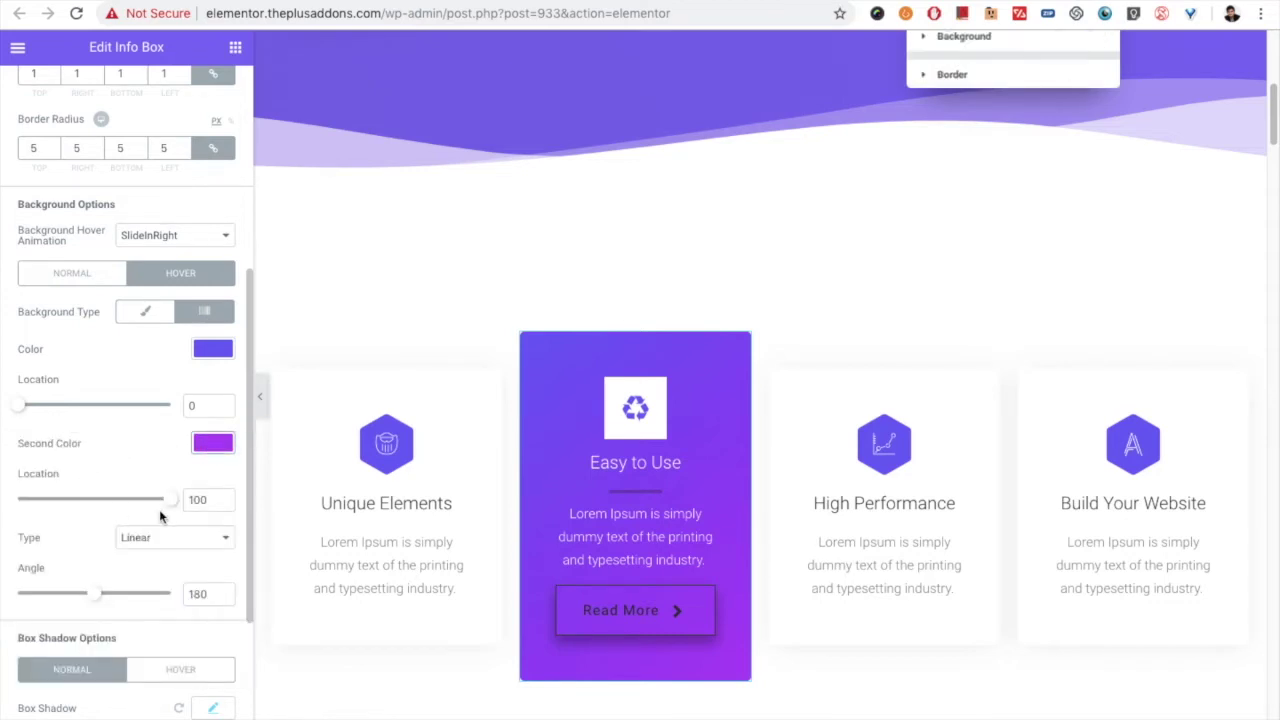
drag(168, 507, 123, 497)
click(23, 409)
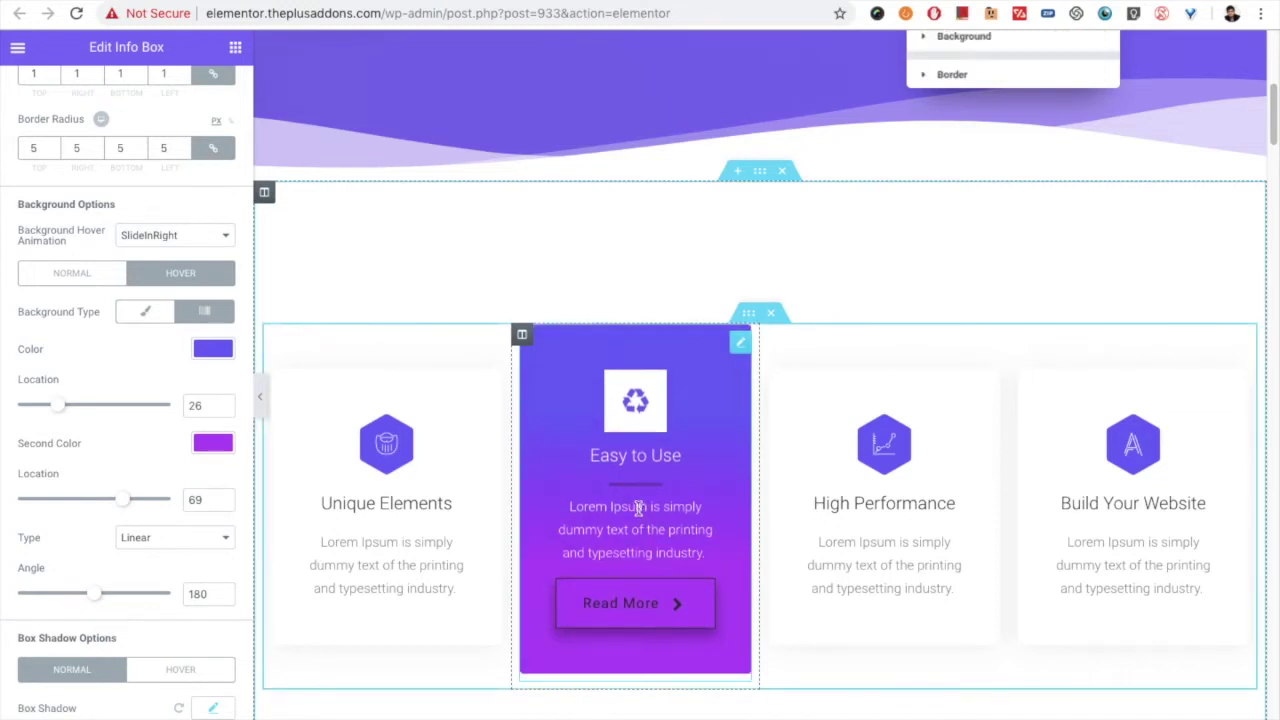
Try the SlideInTop, SlideInBotton and FadeIn background hover animations on the Easy to Use box.
click(171, 235)
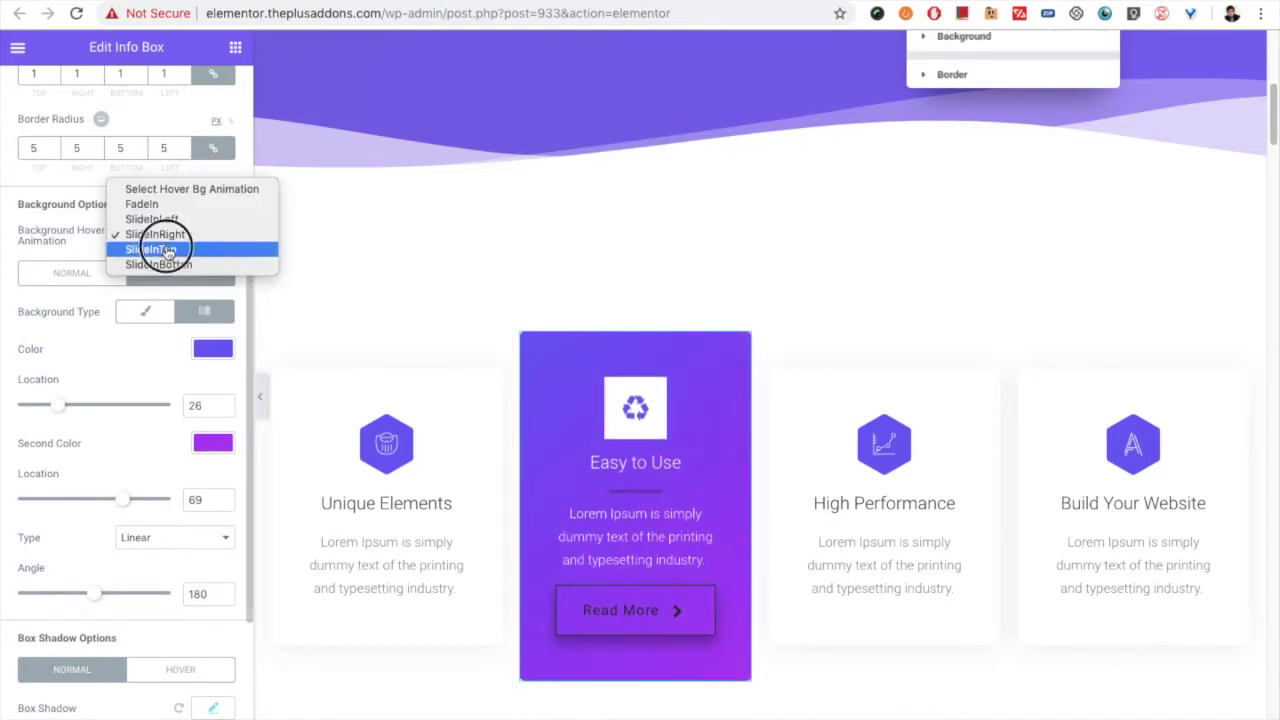
click(176, 235)
key(Down)
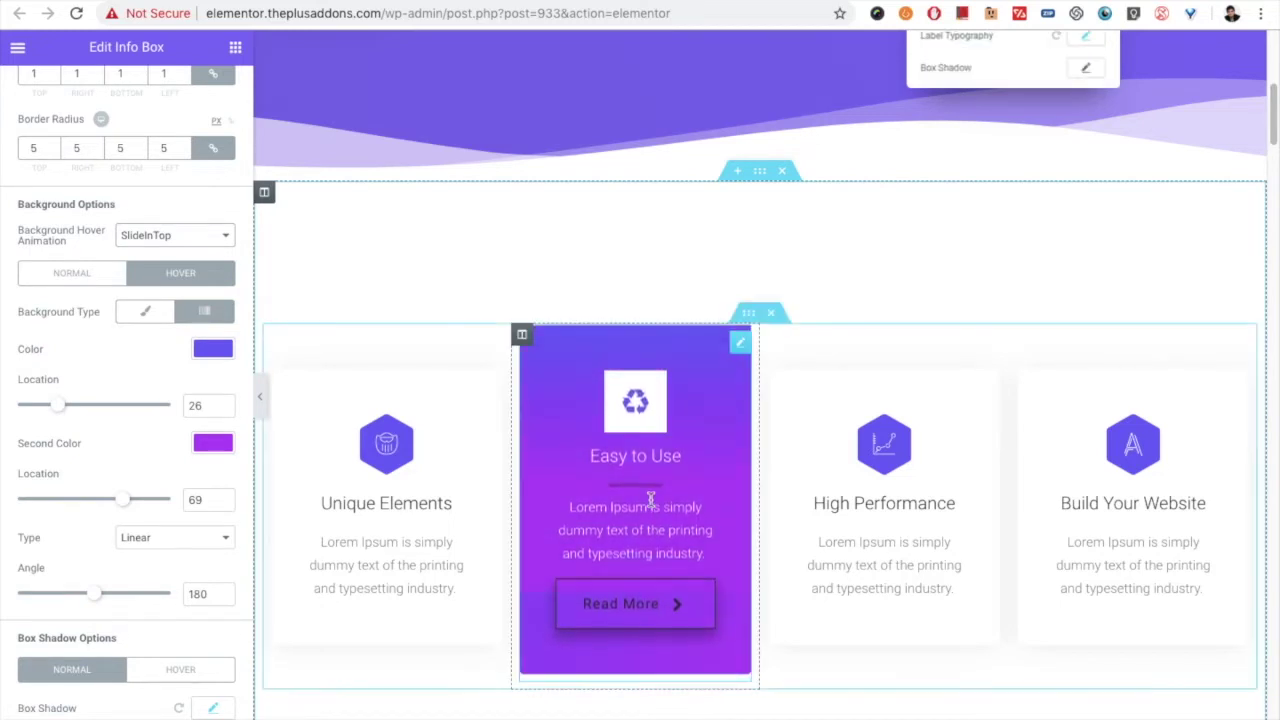
click(136, 234)
click(158, 249)
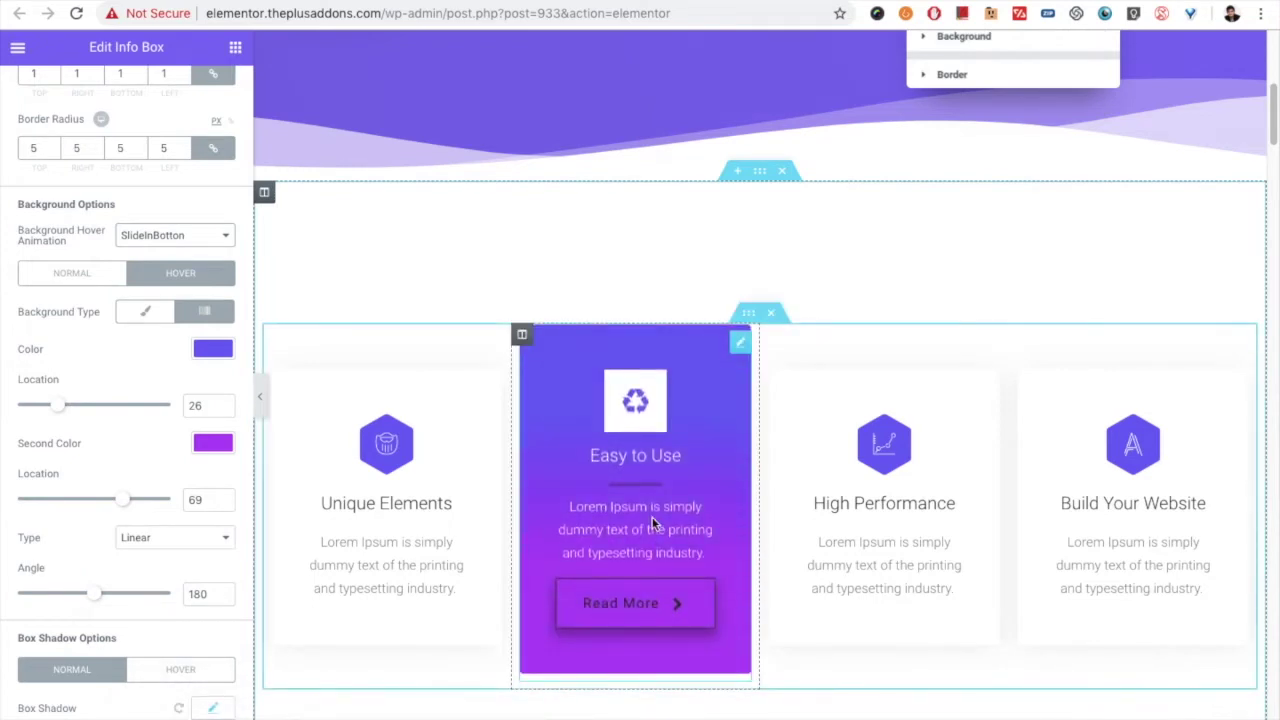
click(153, 238)
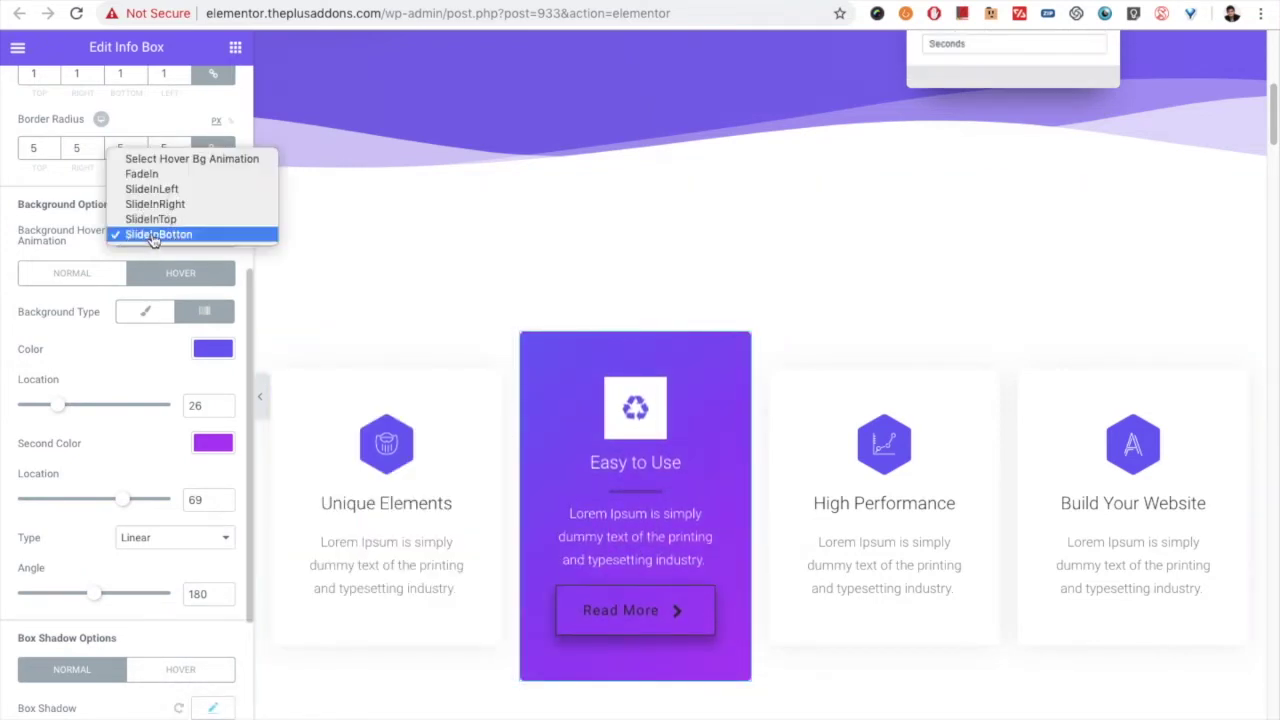
click(507, 354)
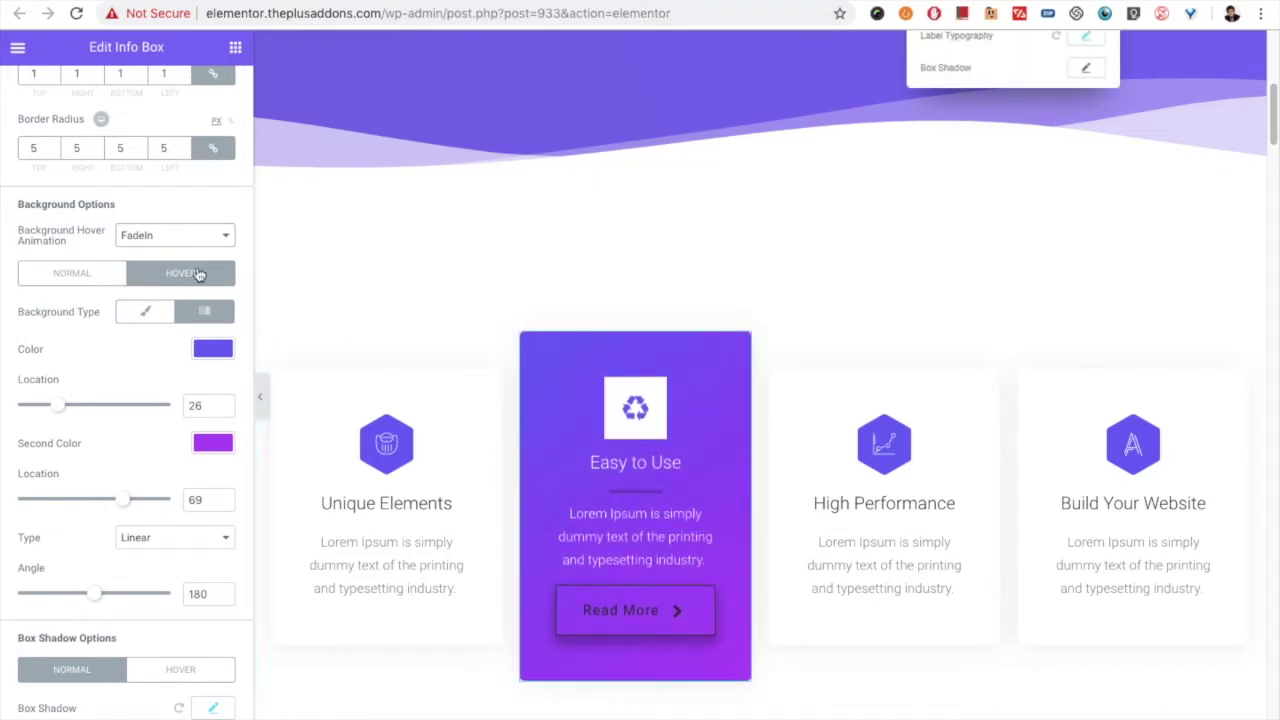
Set the background hover animation to SlideInLeft and make the hover background type Classic.
click(145, 240)
click(150, 249)
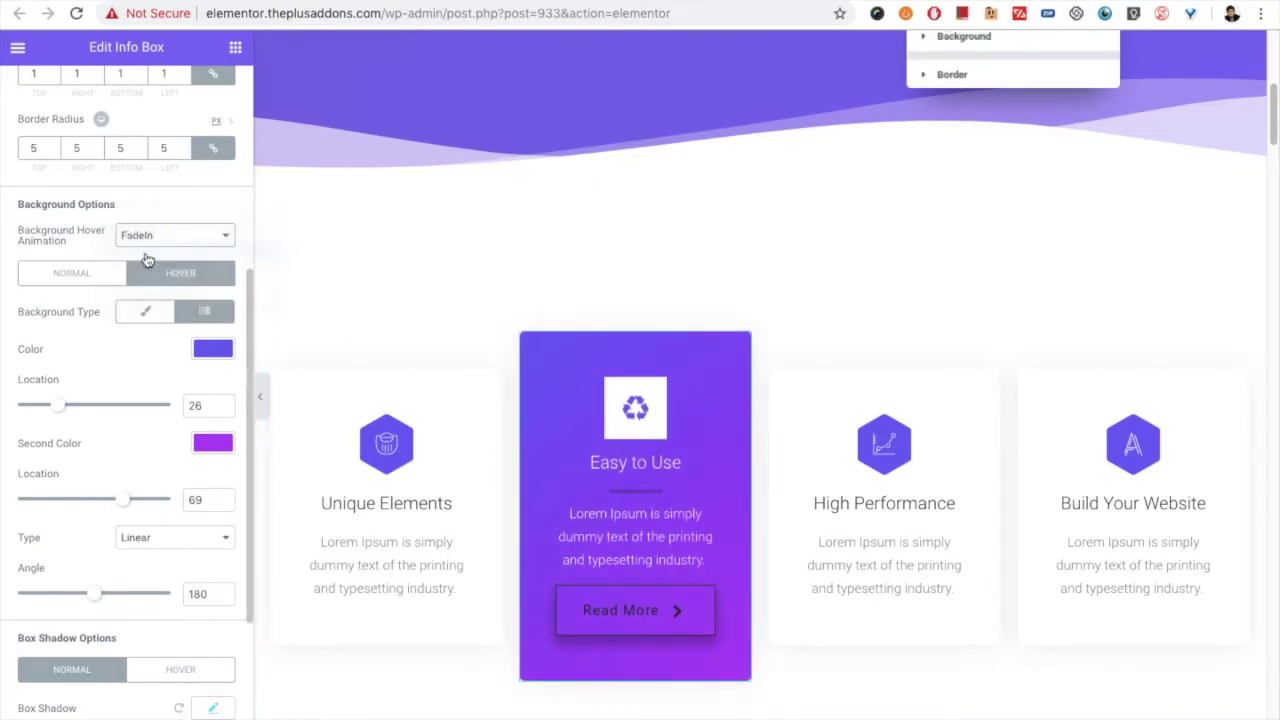
click(70, 276)
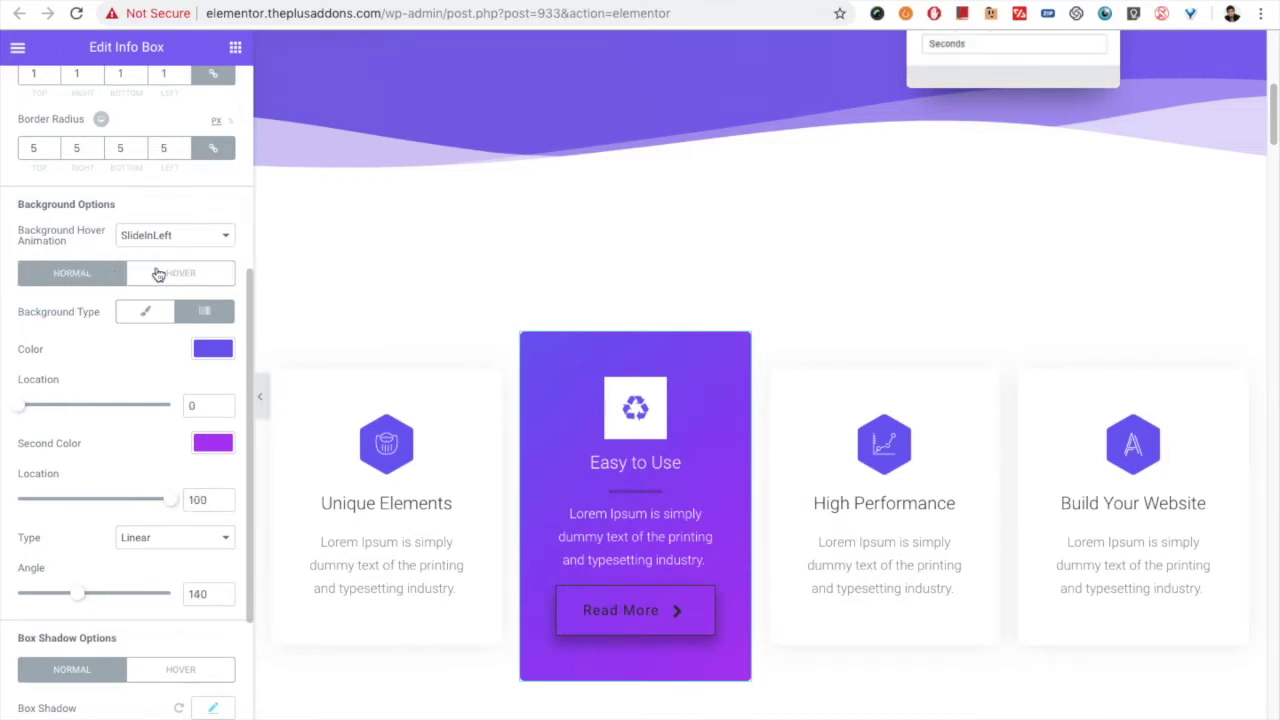
click(158, 275)
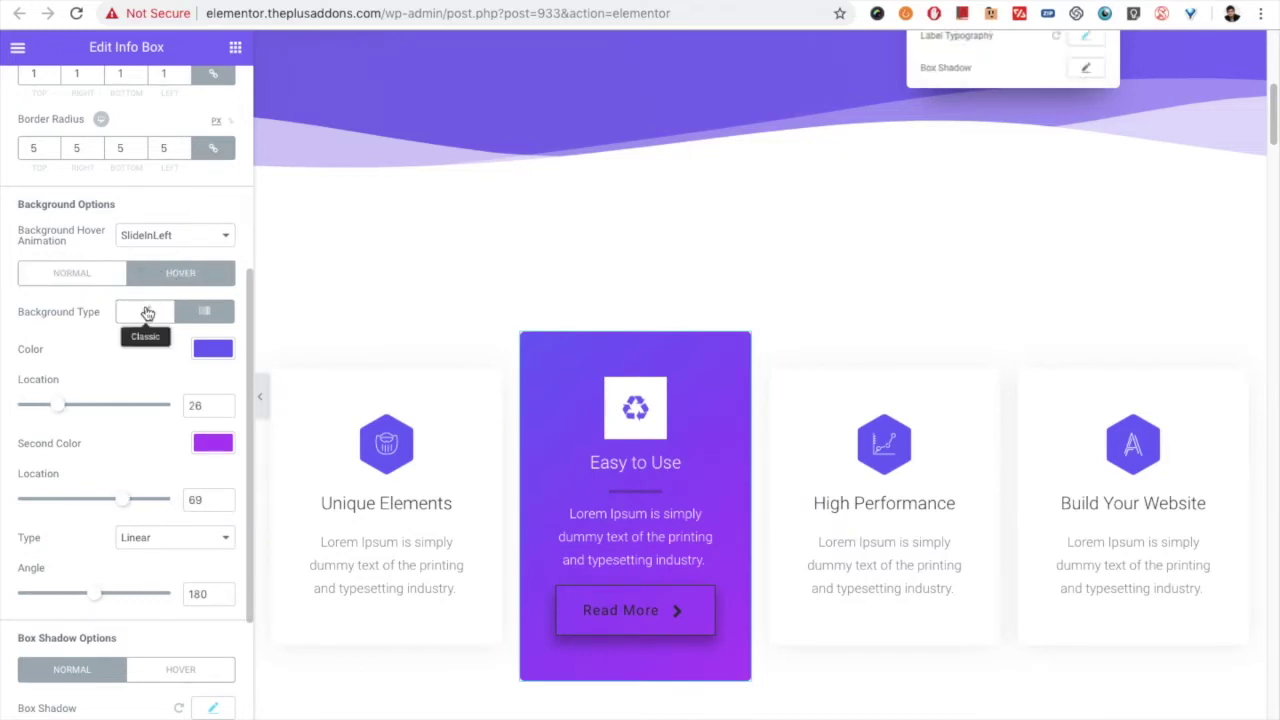
click(145, 312)
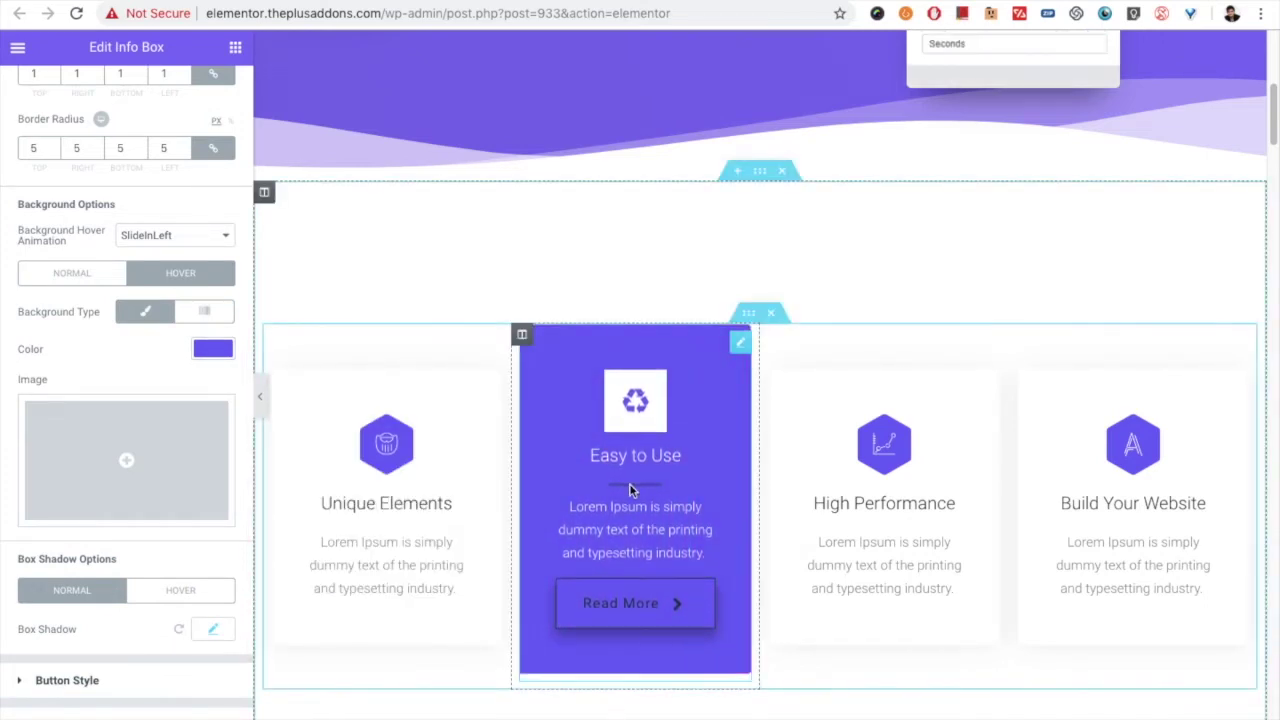
Set the space above the info box button to 34 in the button style options.
scroll(78, 335, down, 3)
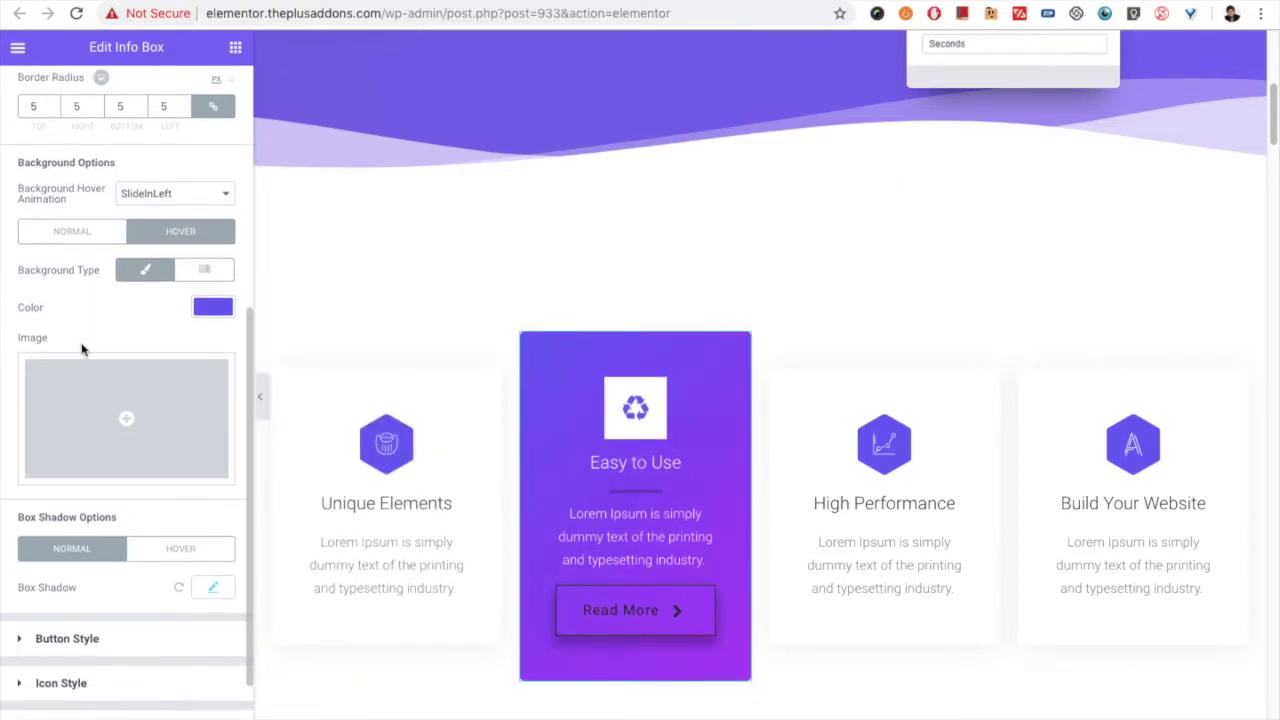
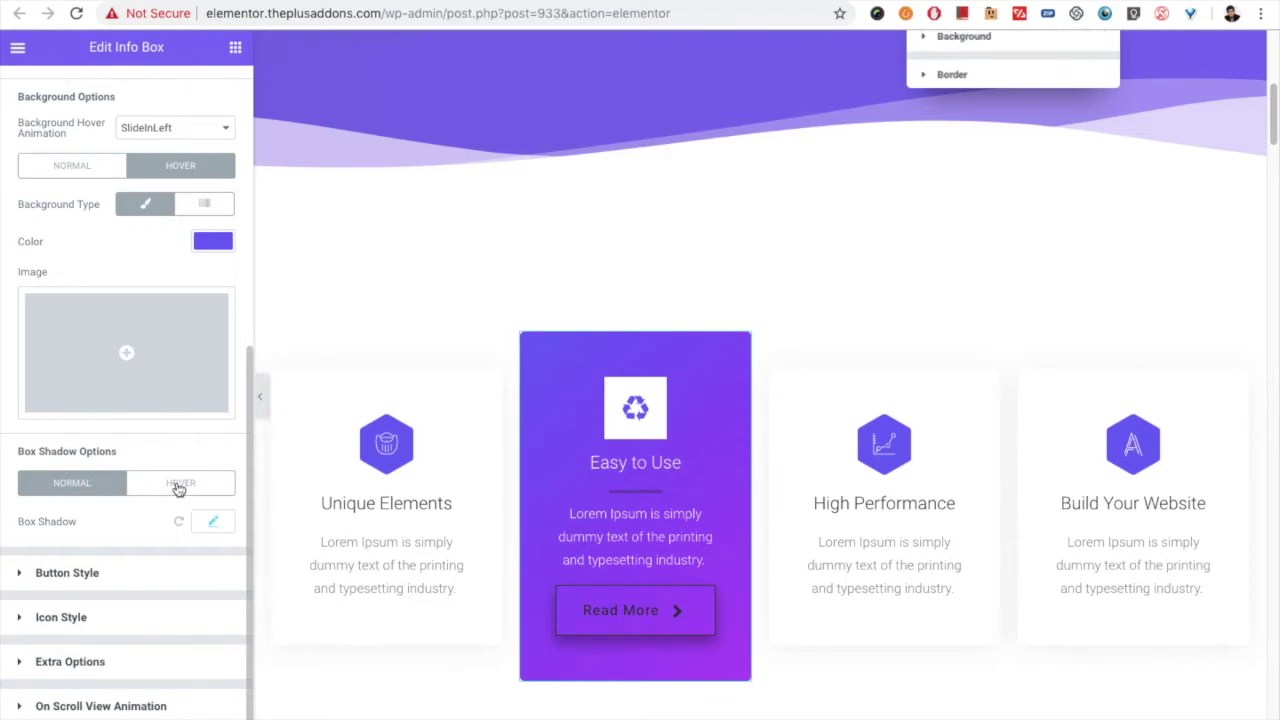
click(77, 578)
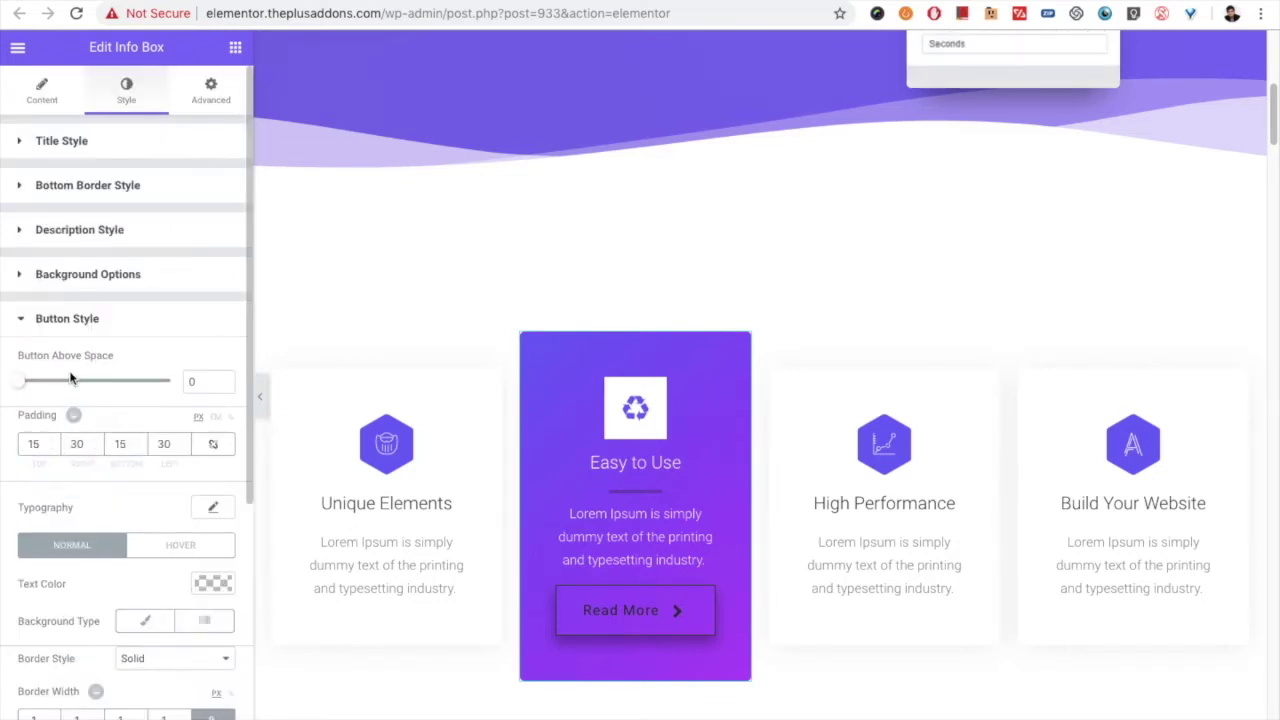
scroll(40, 362, down, 1)
drag(25, 360, 42, 358)
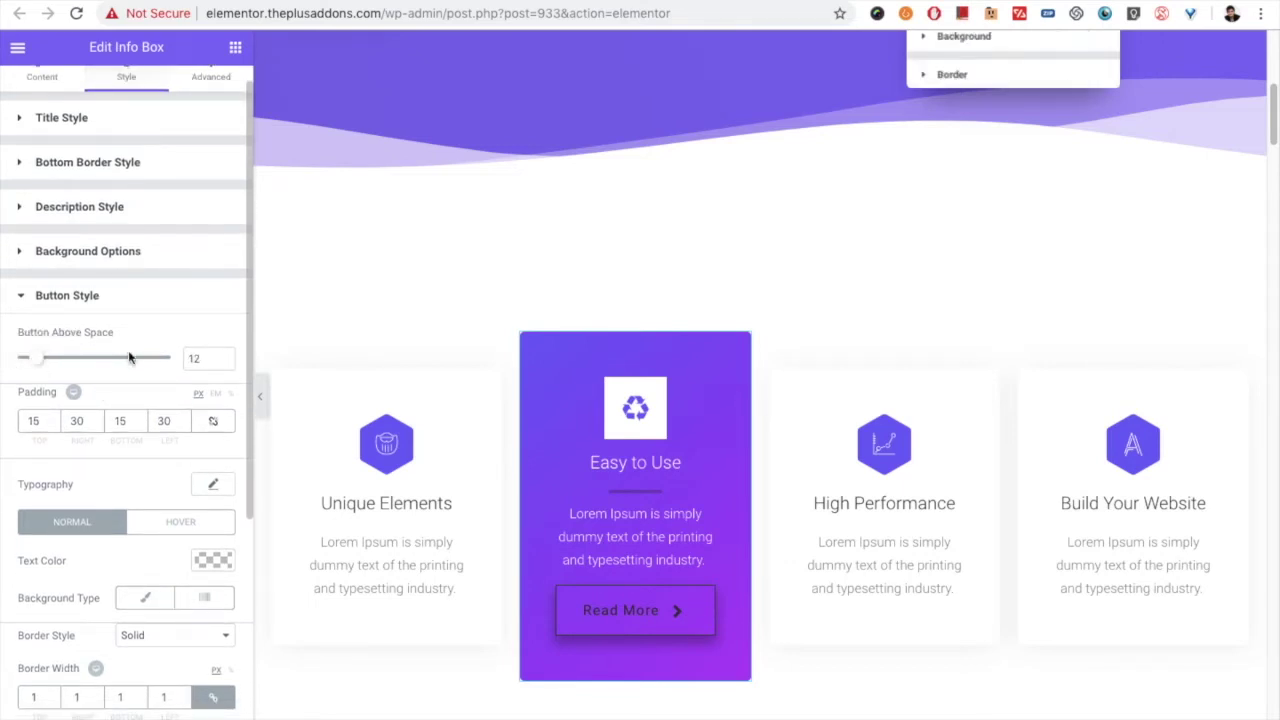
drag(40, 360, 74, 366)
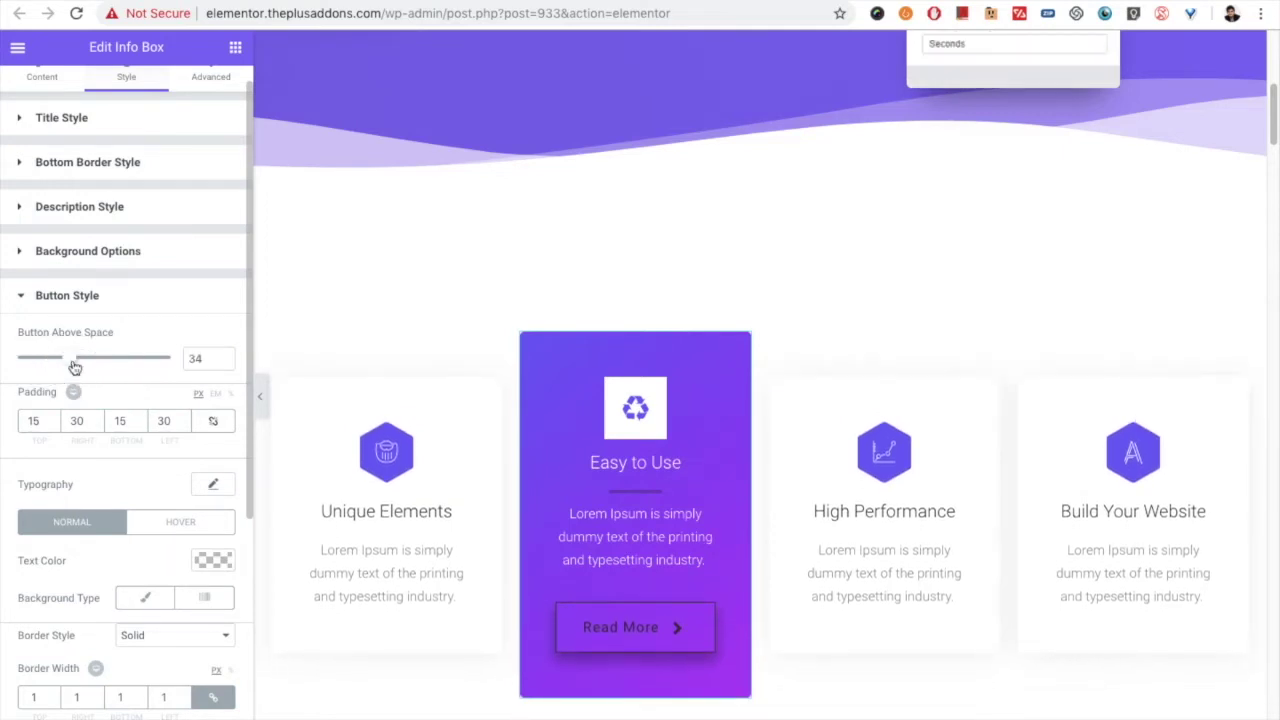
Make the Read More button's normal text color white.
scroll(30, 360, down, 2)
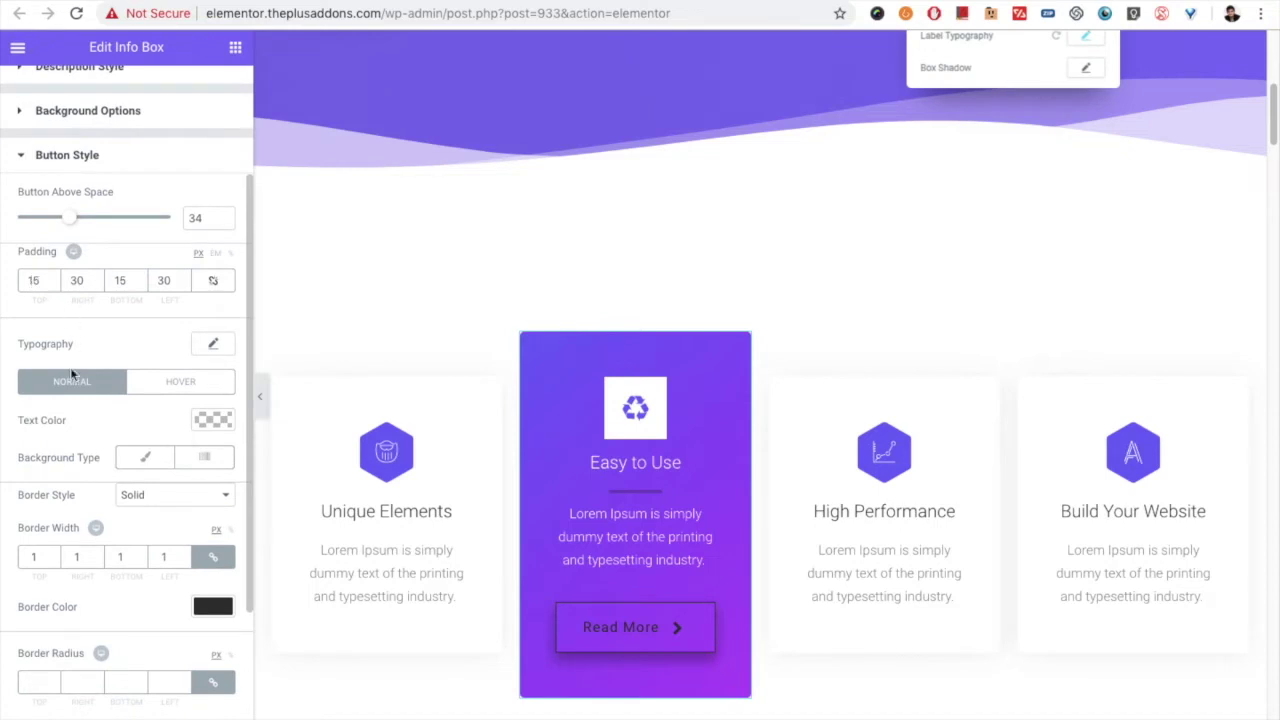
scroll(120, 380, down, 1)
scroll(117, 380, down, 1)
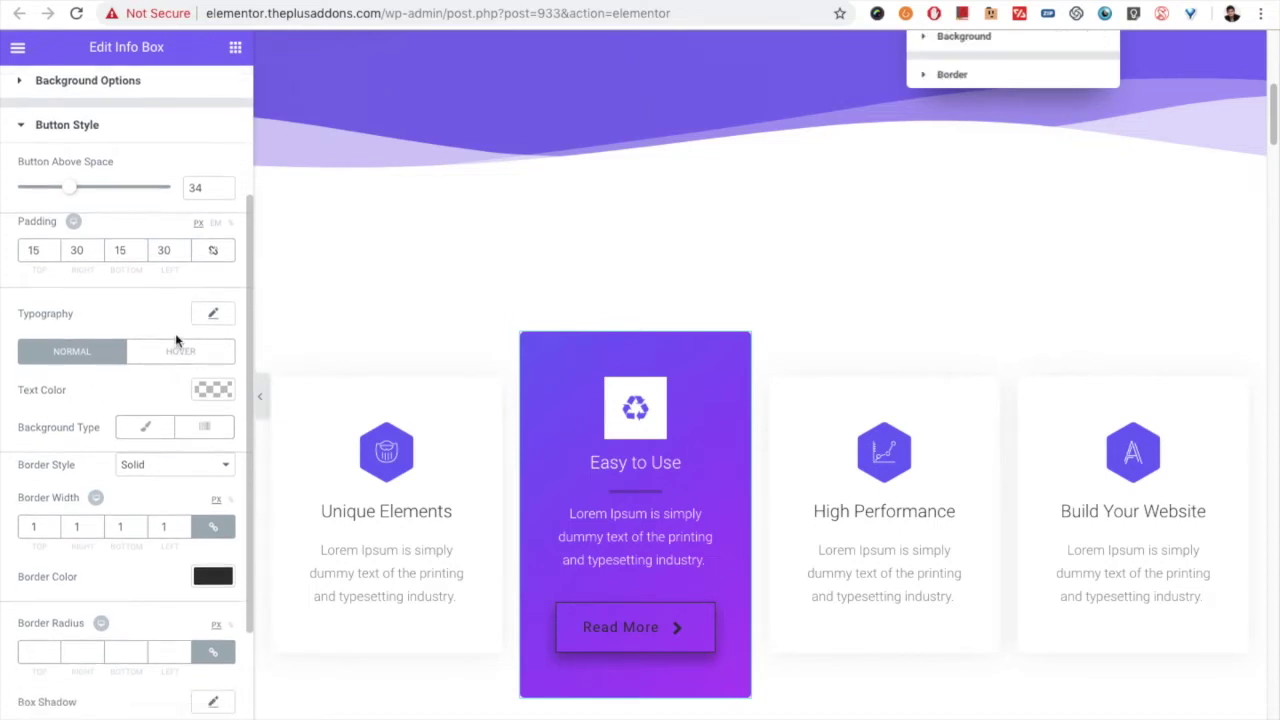
scroll(110, 368, down, 1)
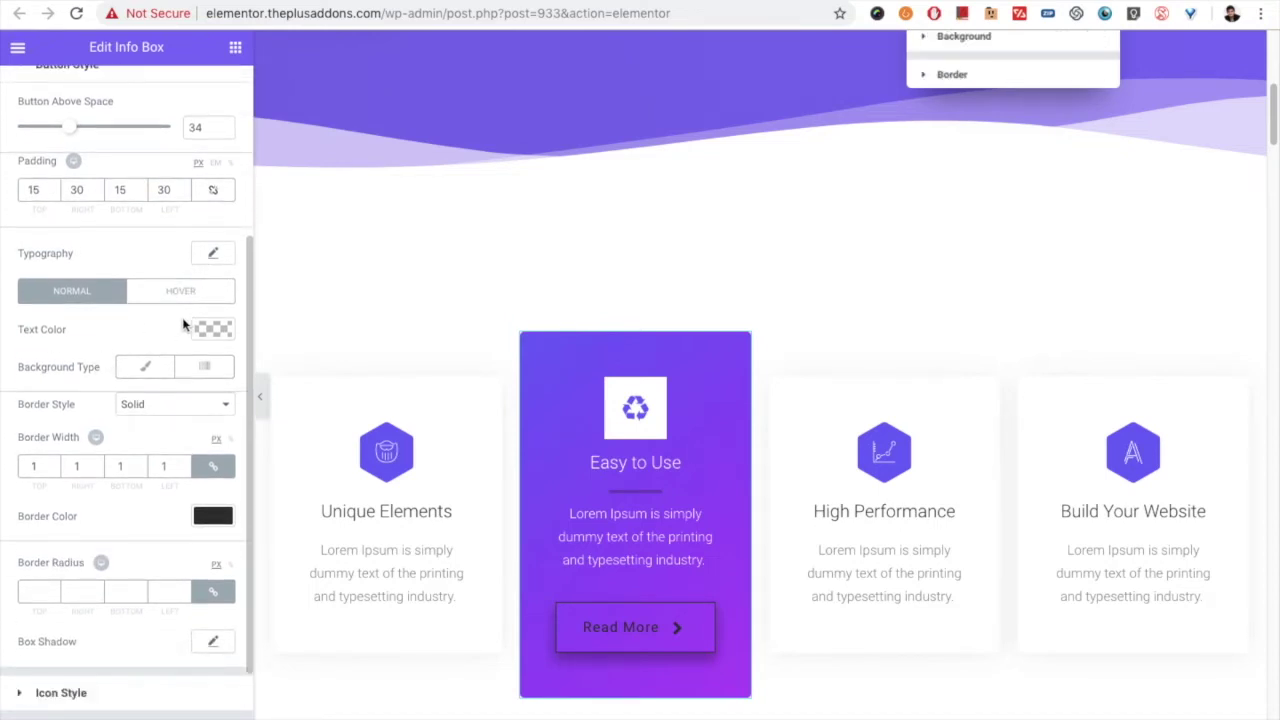
click(212, 330)
click(34, 383)
drag(34, 383, 4, 345)
click(210, 330)
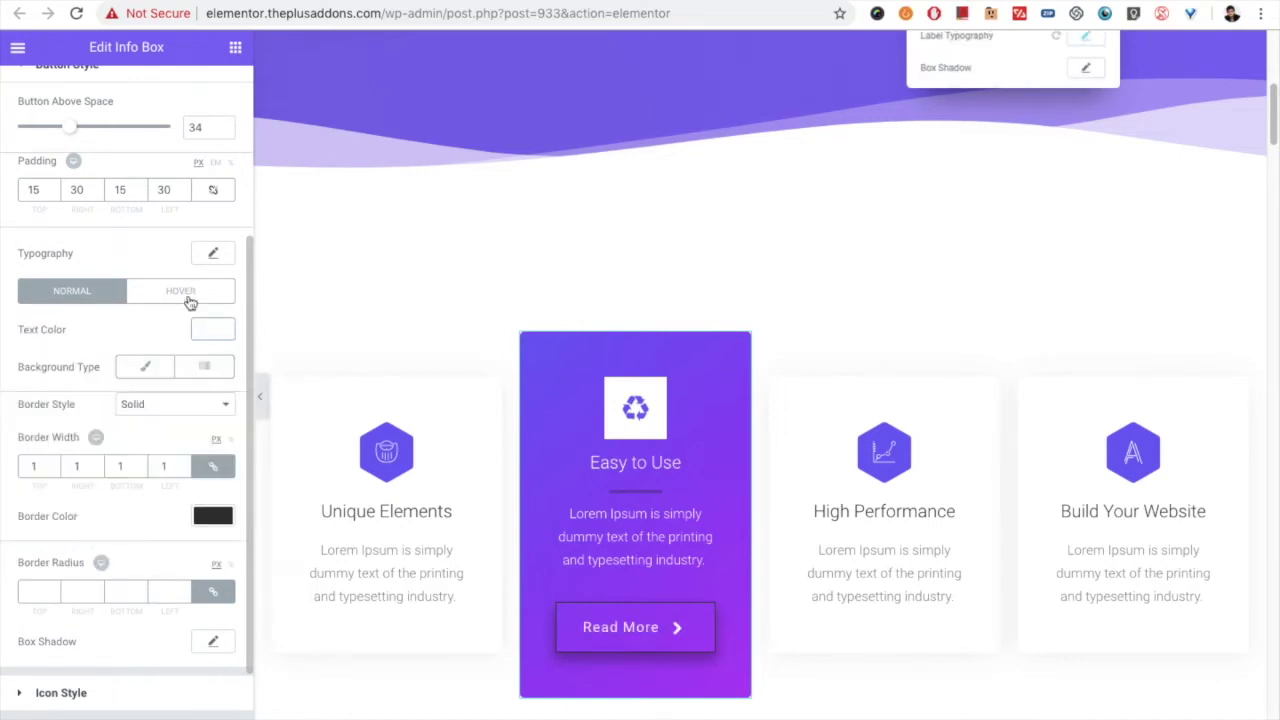
Give the Read More button's normal state a Classic background in the green preset #23a455.
scroll(150, 380, down, 1)
click(142, 350)
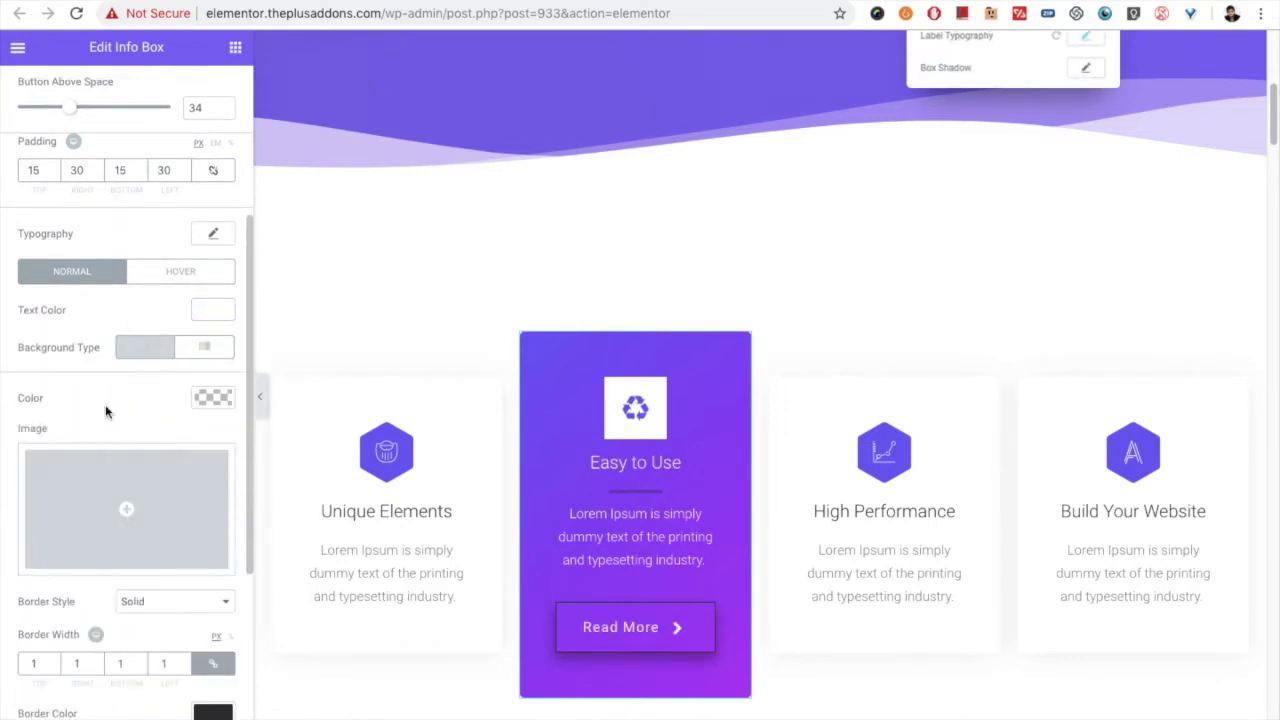
click(200, 400)
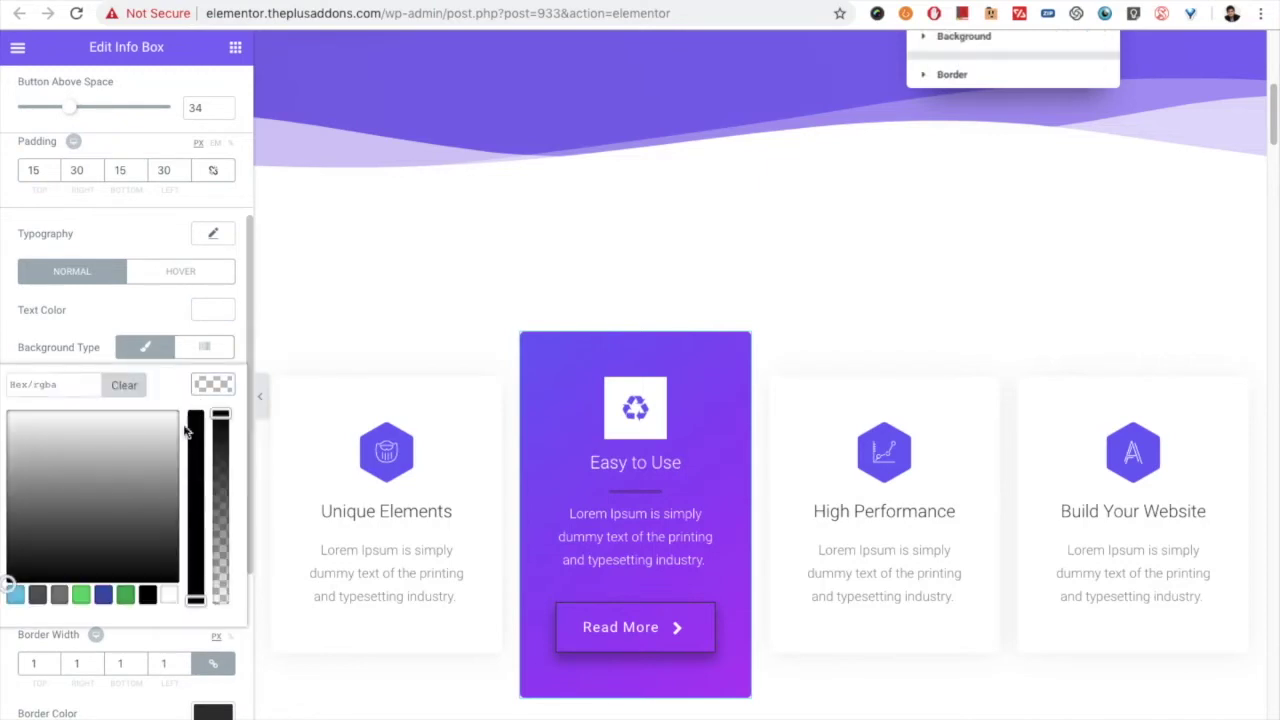
click(125, 595)
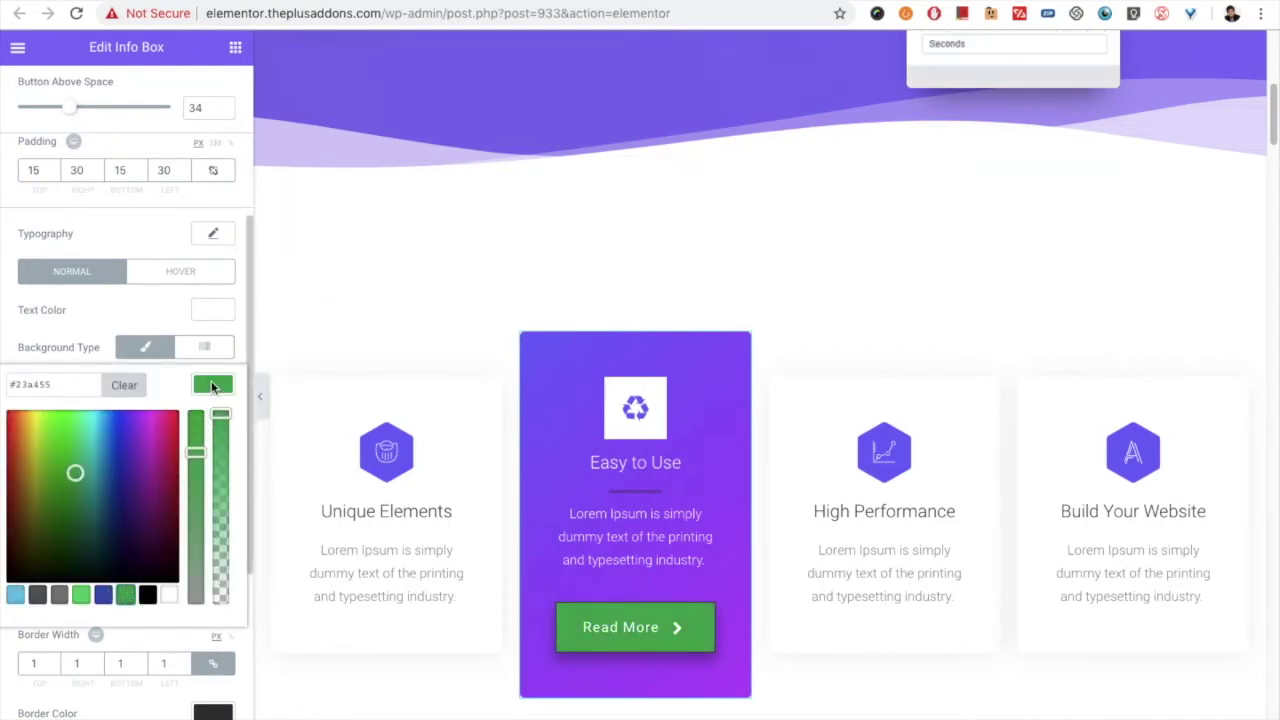
Set the icon style of the Easy to Use box to Rounded in its icon style options.
click(212, 387)
scroll(105, 385, down, 5)
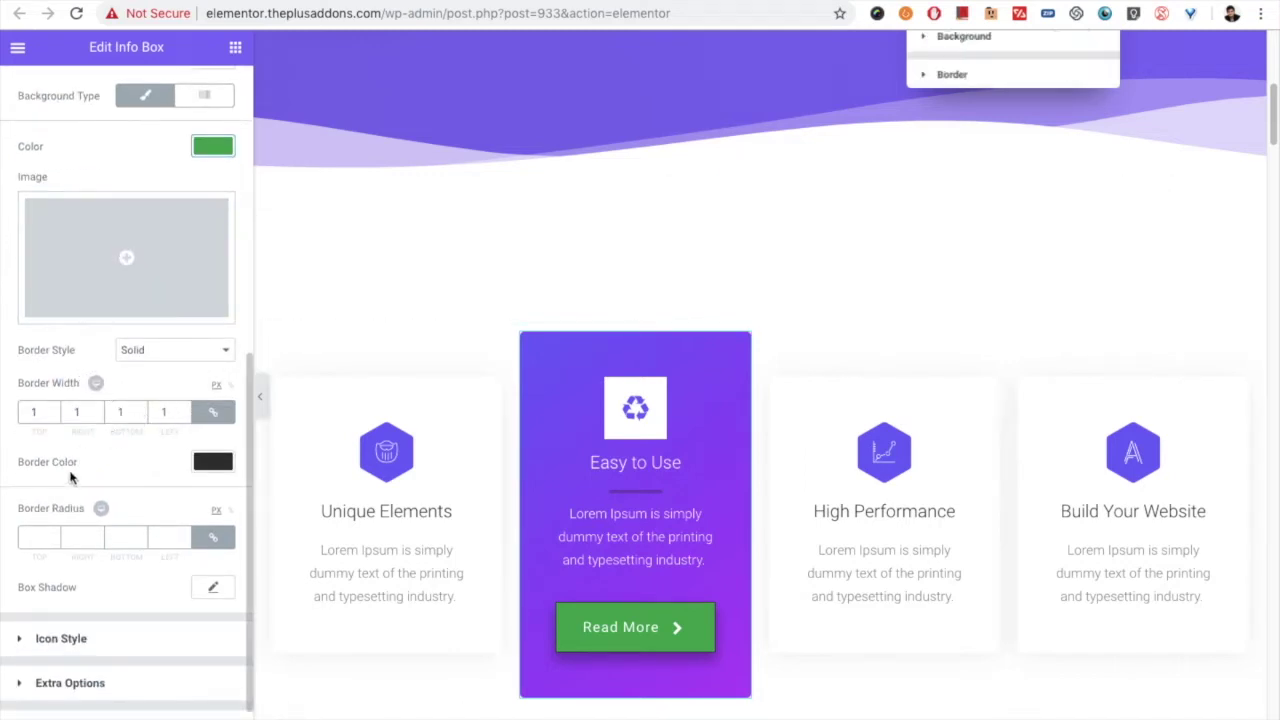
scroll(57, 517, down, 1)
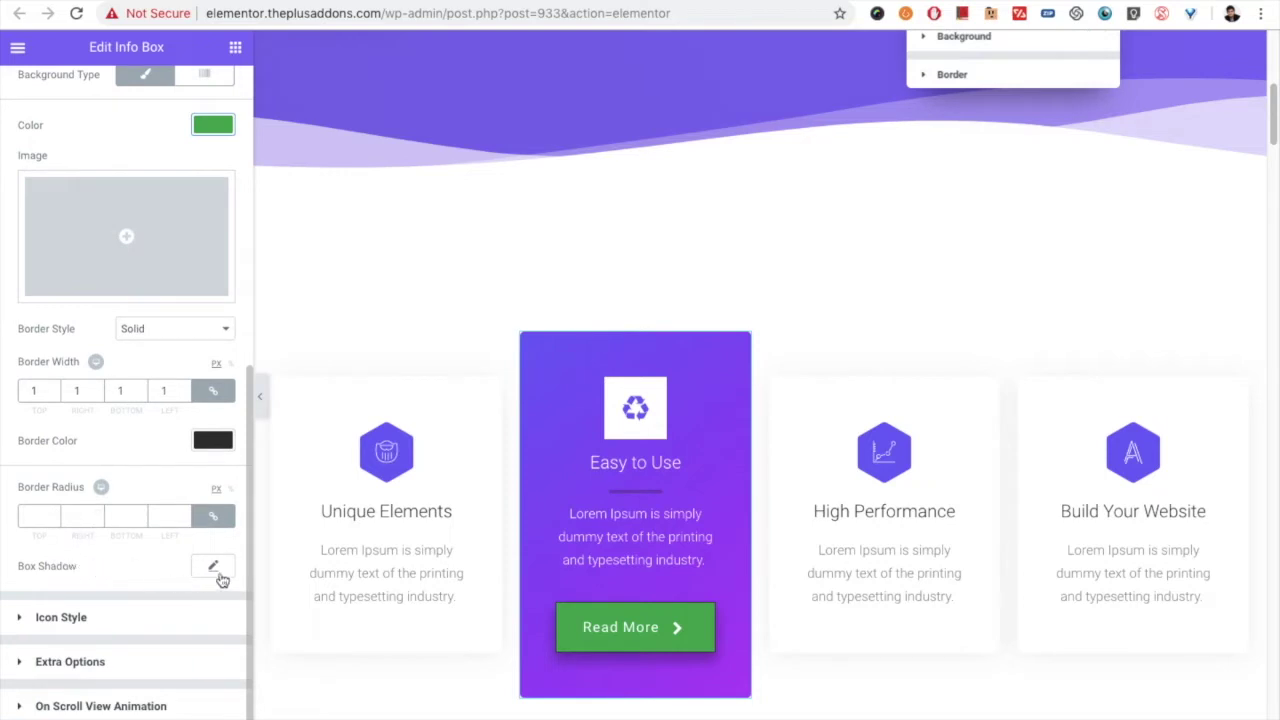
scroll(60, 480, up, 2)
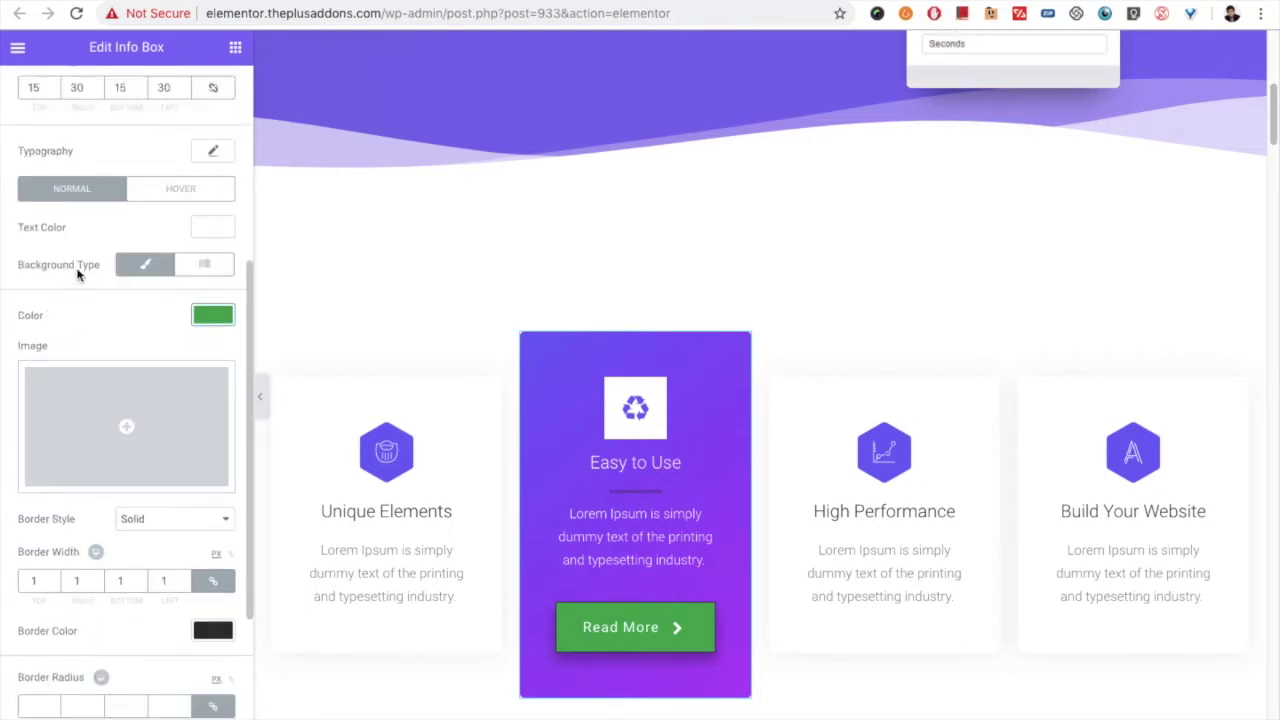
scroll(120, 480, down, 2)
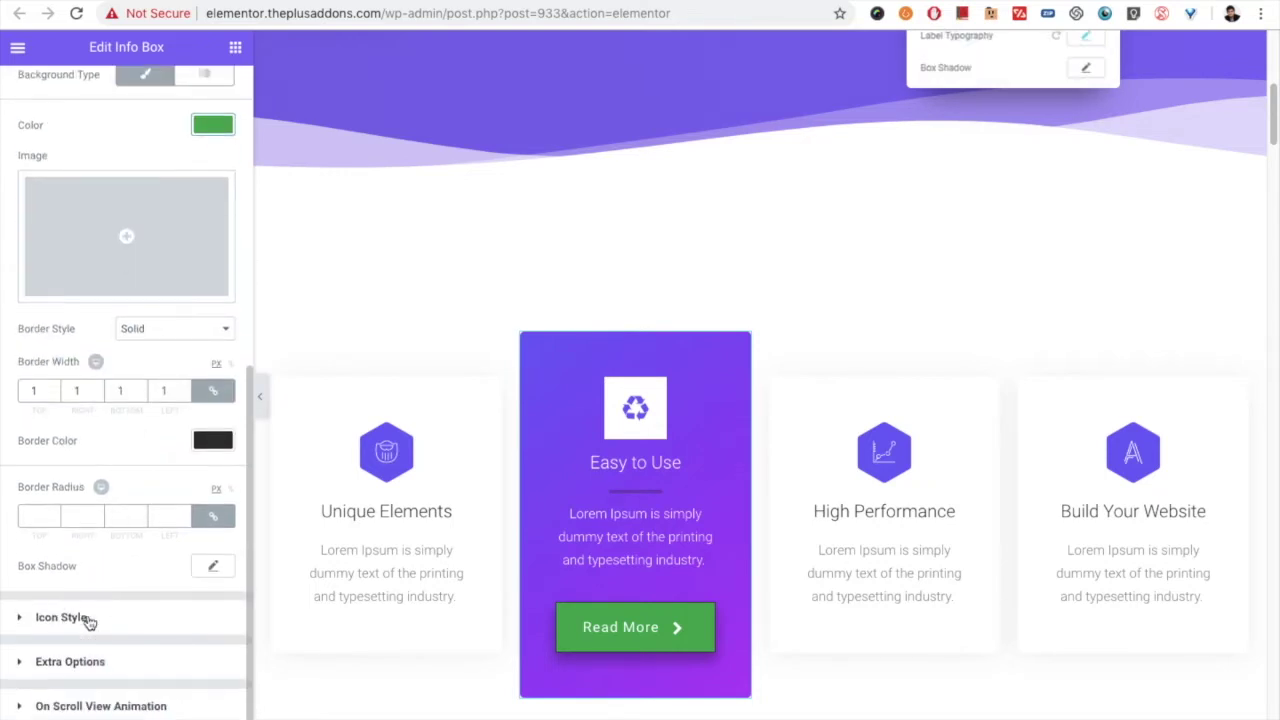
click(62, 617)
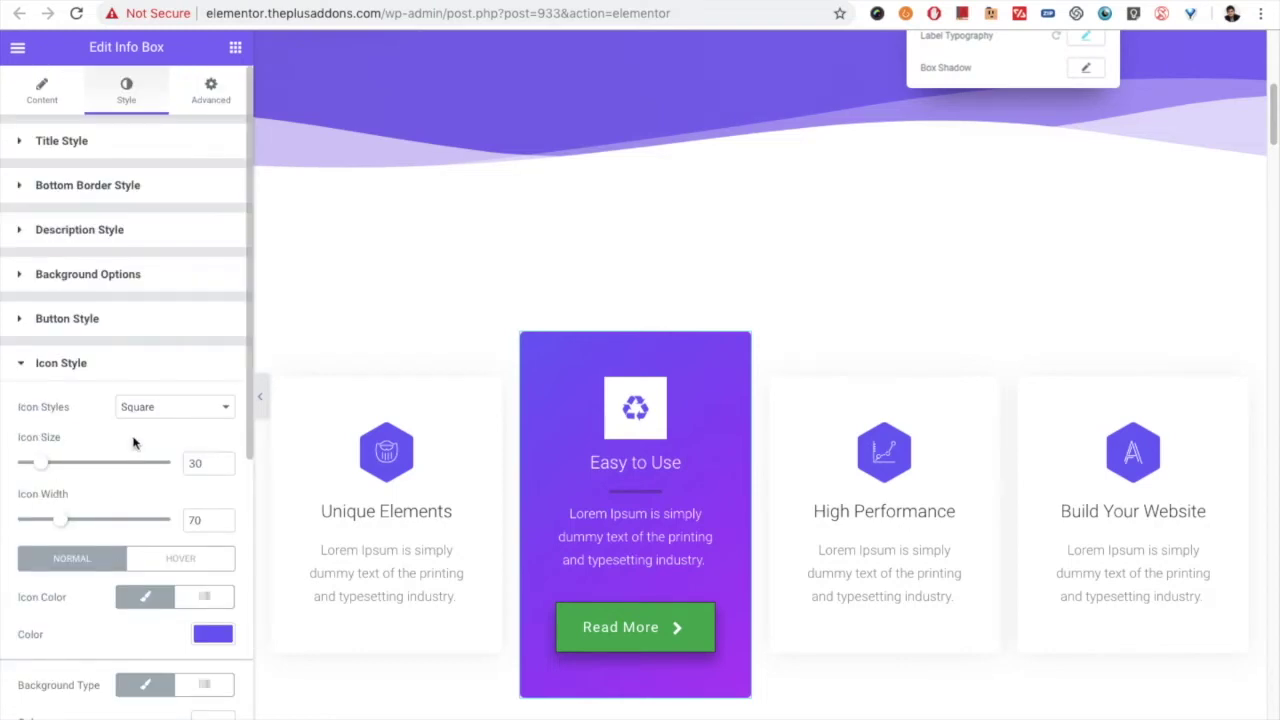
scroll(150, 350, down, 2)
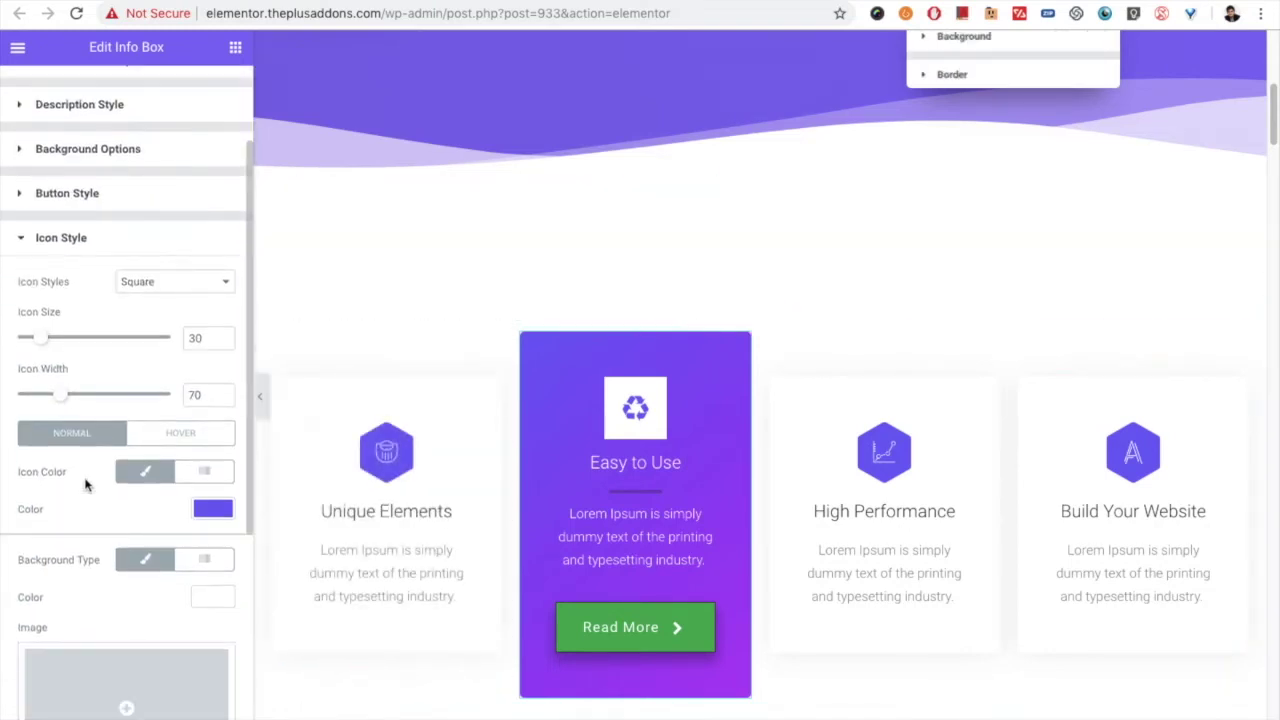
click(160, 284)
click(156, 296)
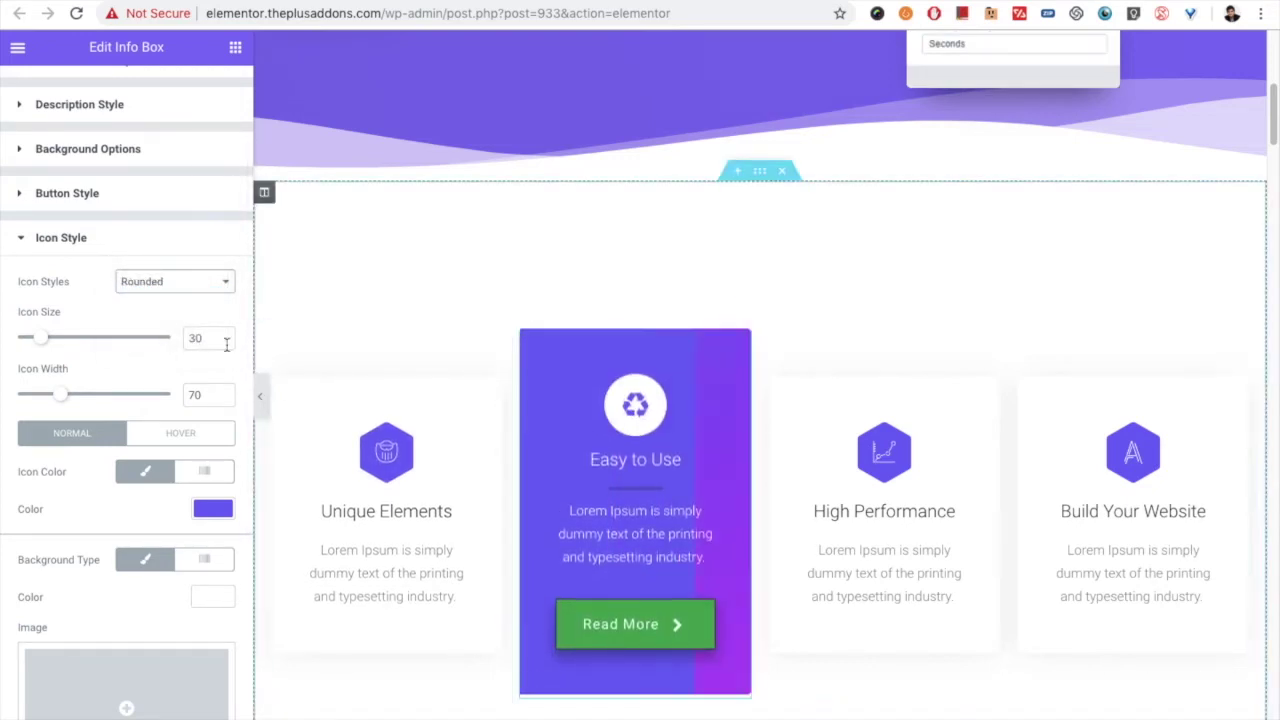
Change the Easy to Use box's icon style to Hexagon.
click(152, 285)
click(155, 292)
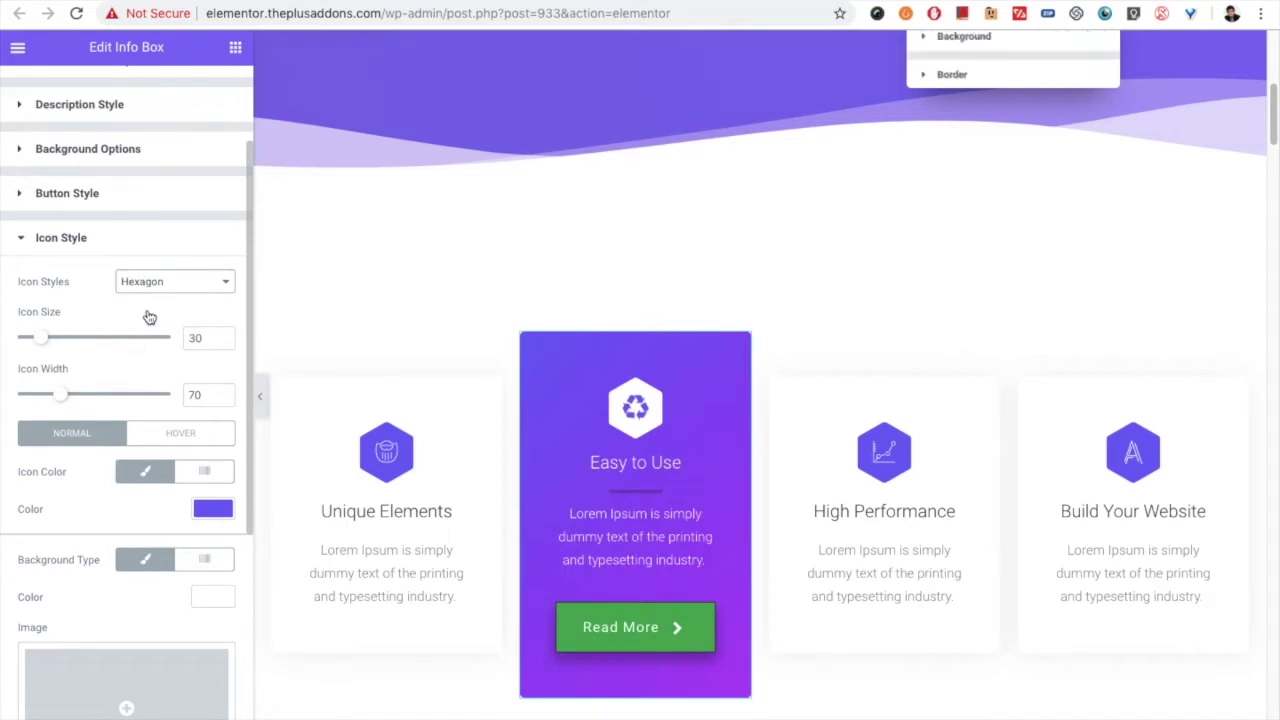
click(155, 283)
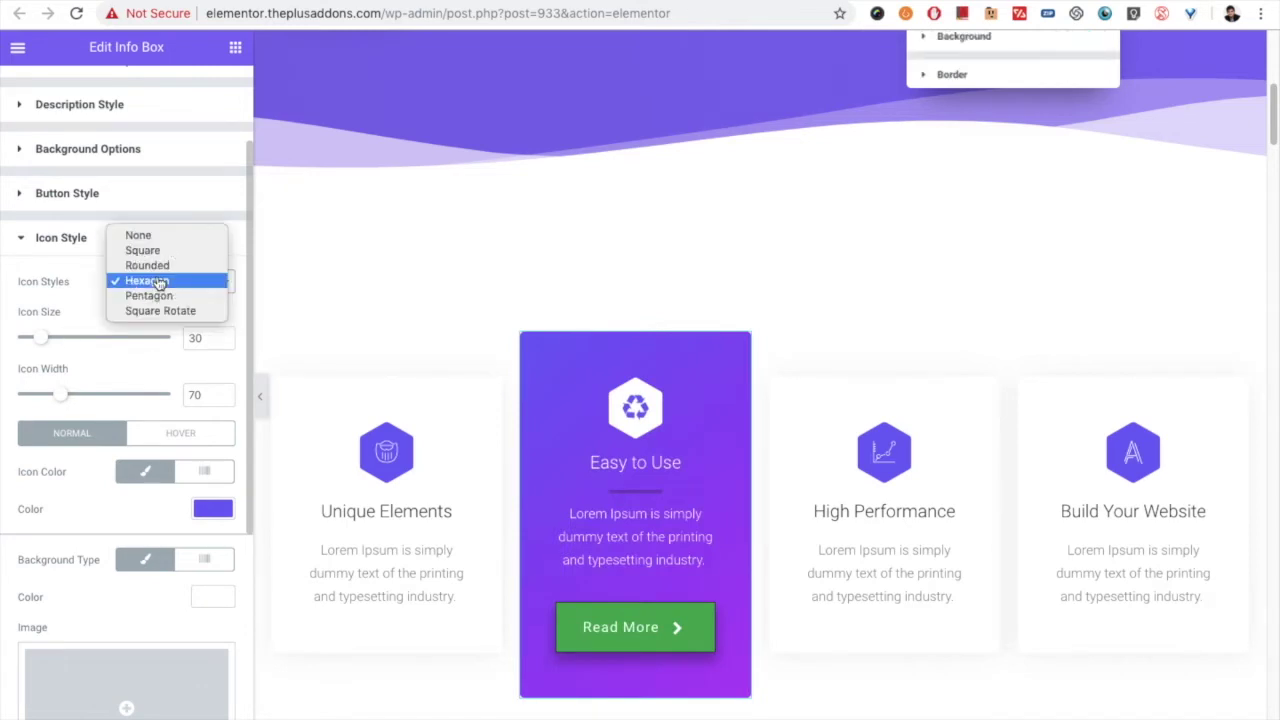
click(155, 281)
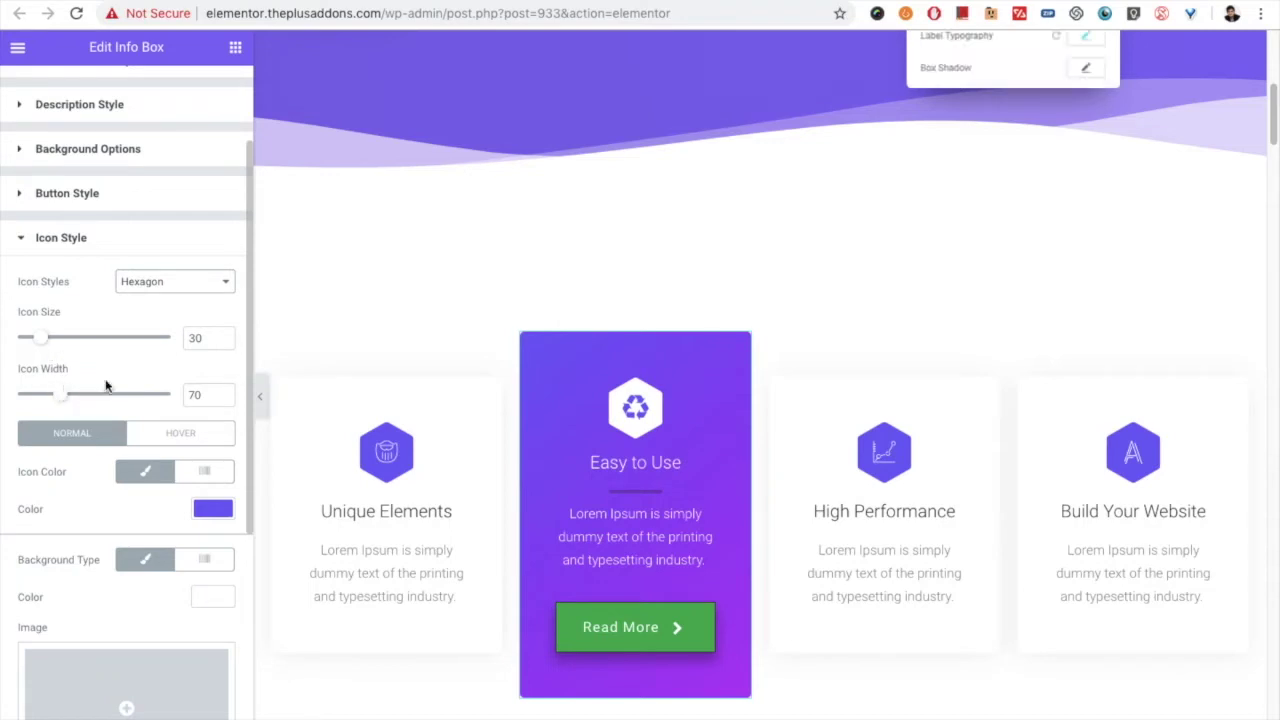
Set the icon's normal background color to light gray #c9c9c9 and switch its background type to Gradient.
scroll(120, 420, down, 1)
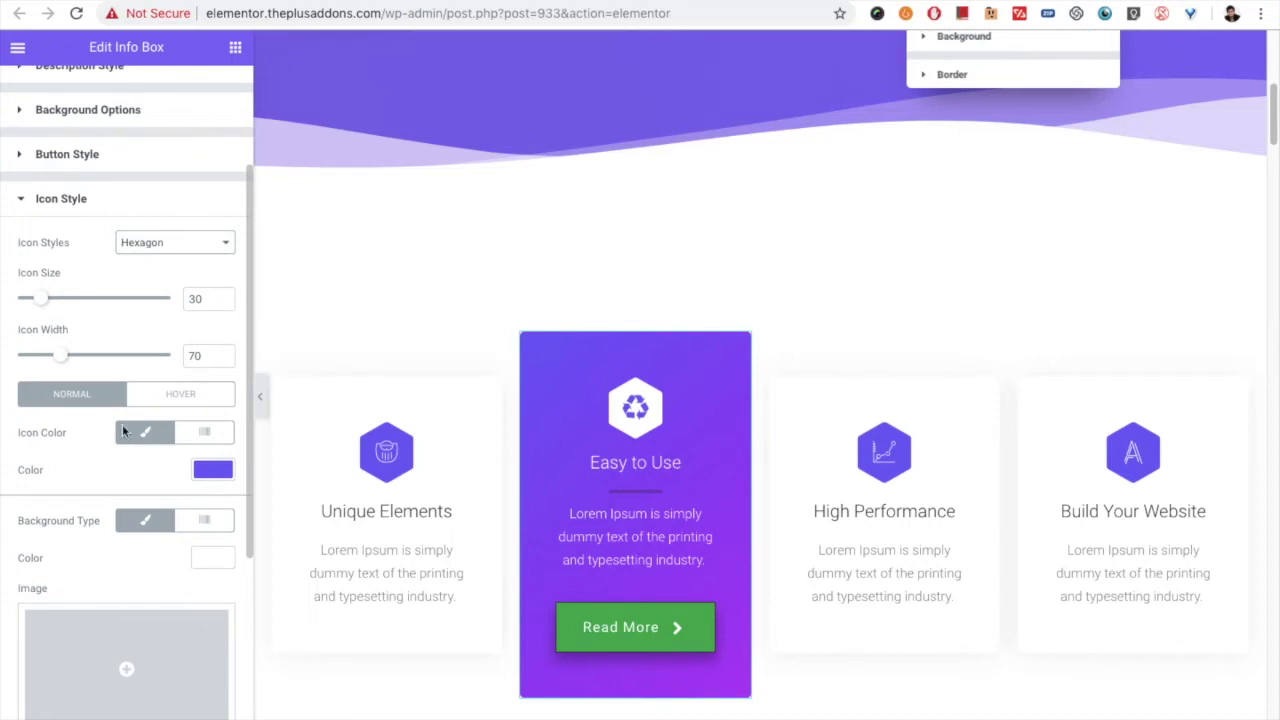
scroll(88, 480, down, 3)
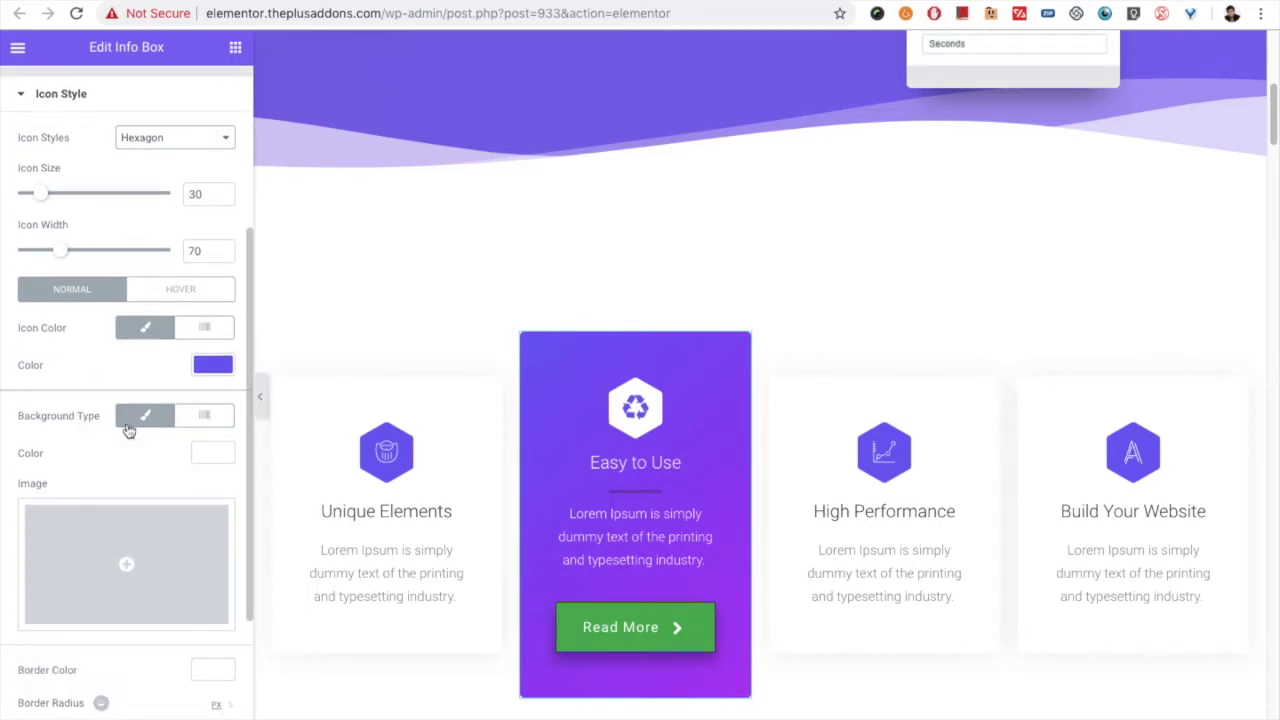
click(195, 453)
click(112, 537)
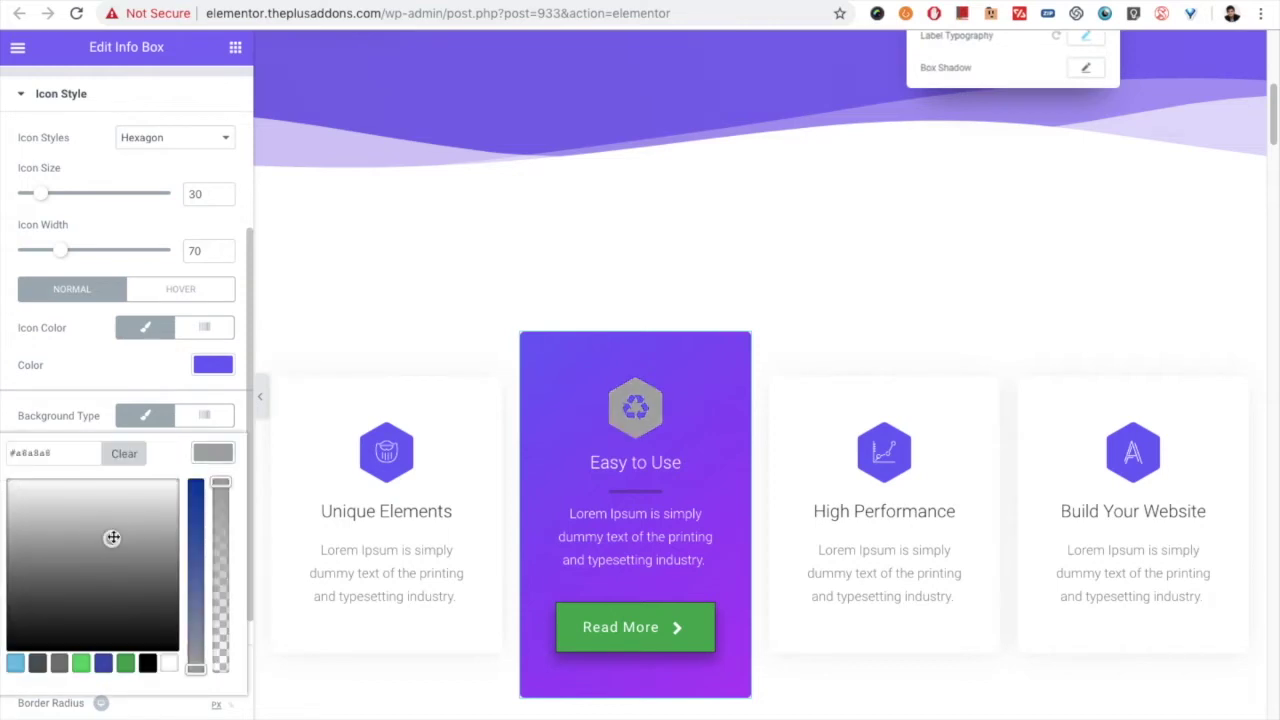
click(155, 516)
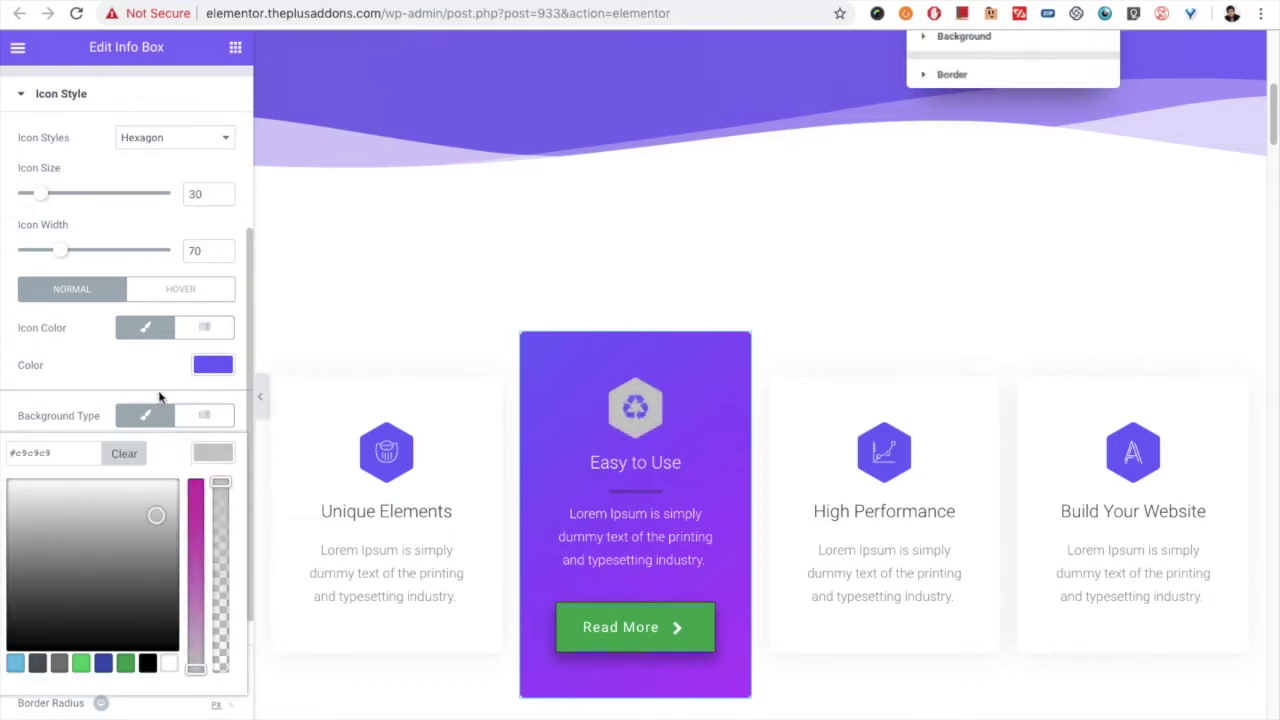
click(204, 415)
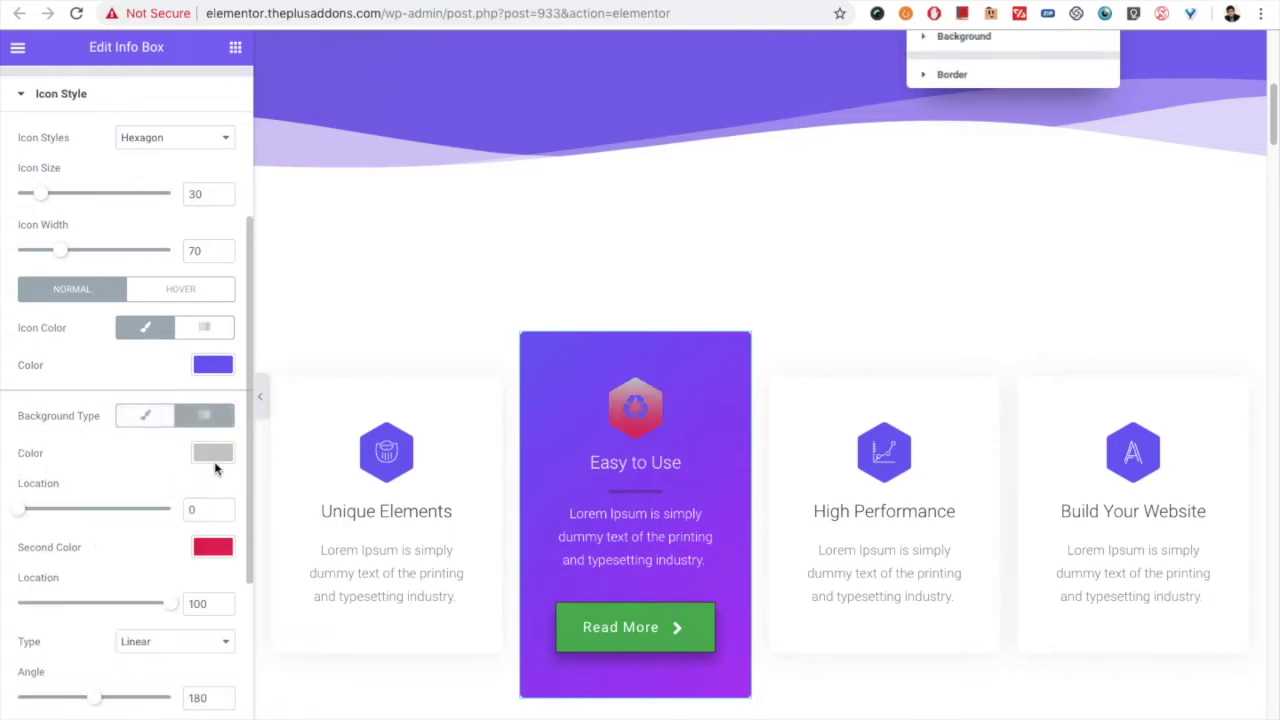
Set the icon's normal border color to gray #bfbfbf.
scroll(96, 492, down, 1)
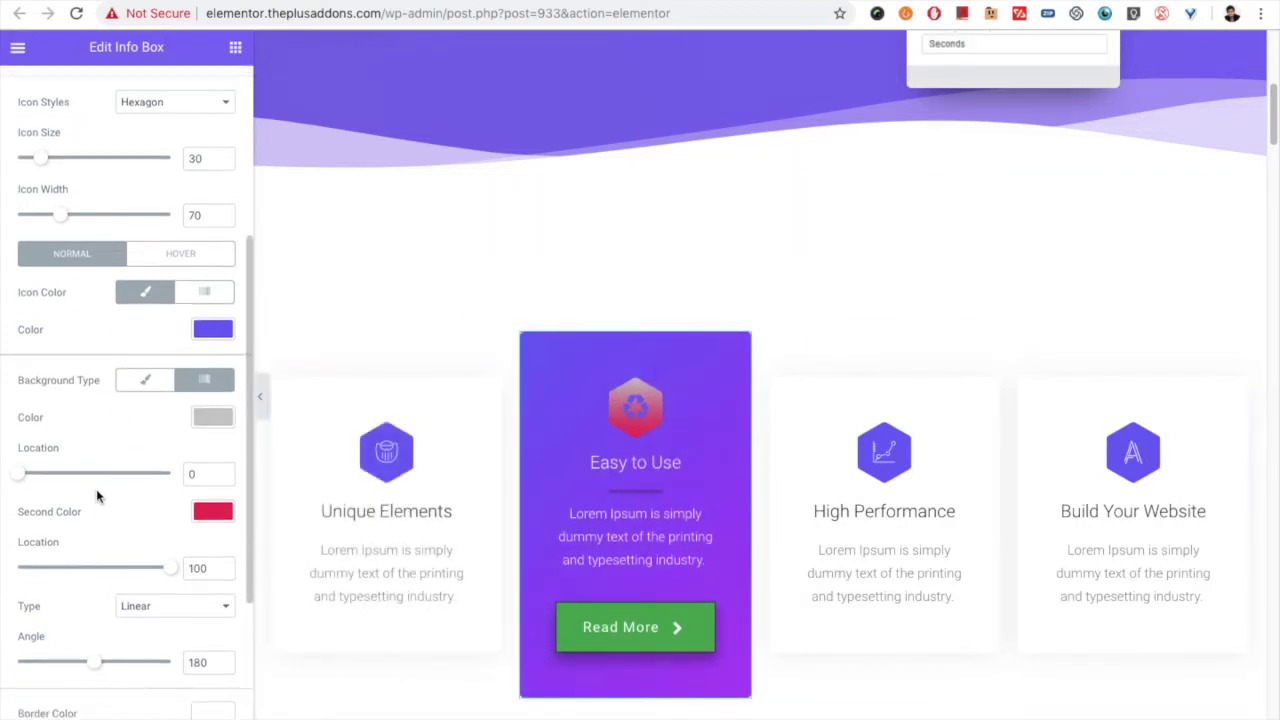
scroll(96, 490, down, 1)
scroll(95, 485, down, 4)
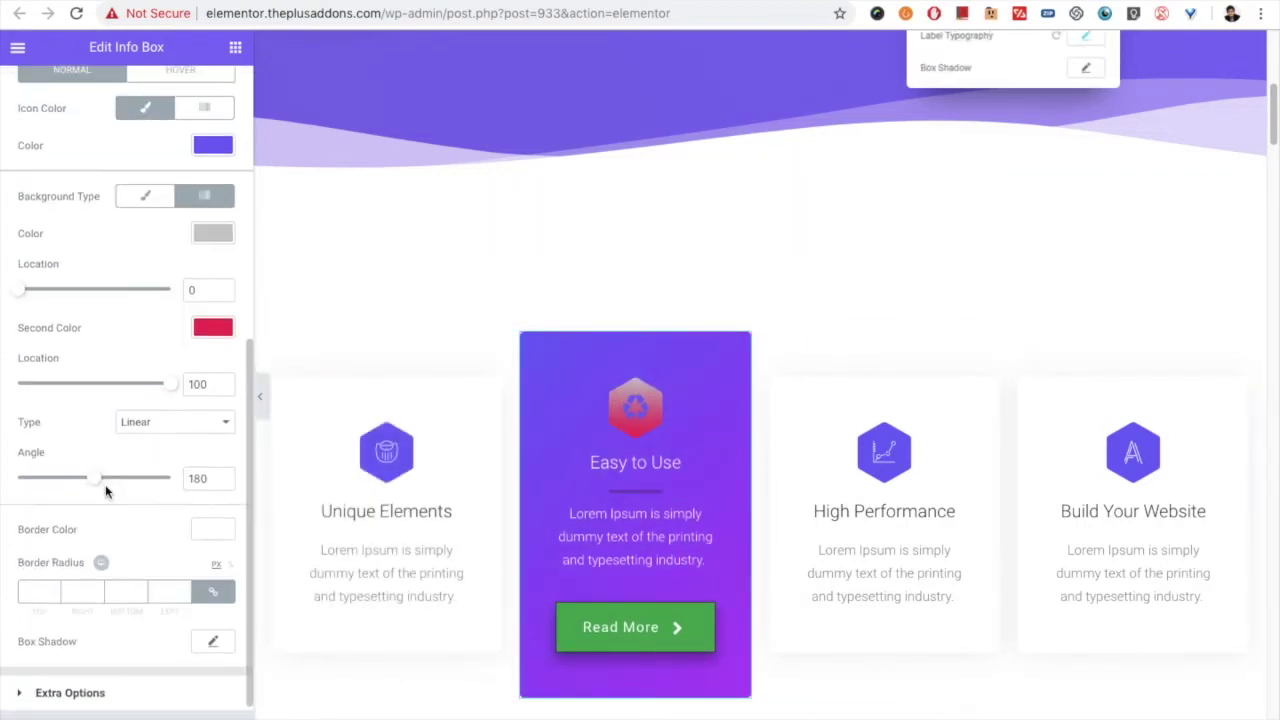
scroll(69, 528, down, 1)
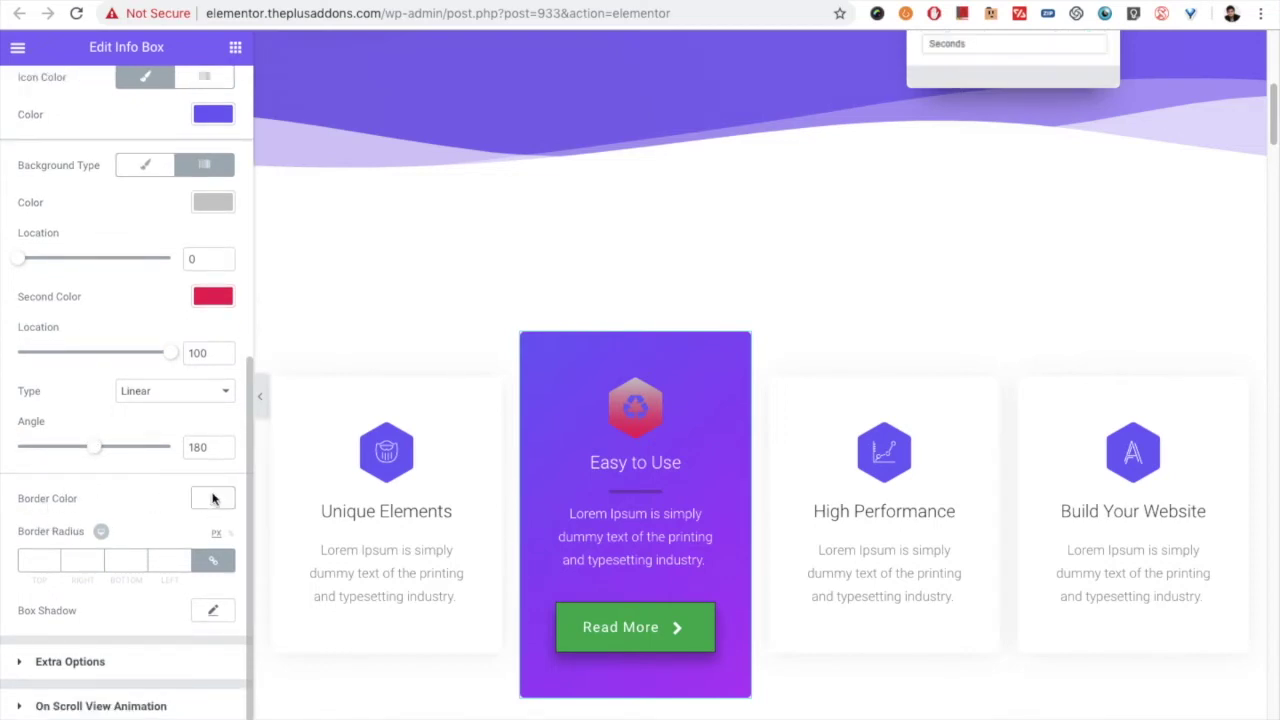
click(210, 497)
click(51, 559)
click(125, 557)
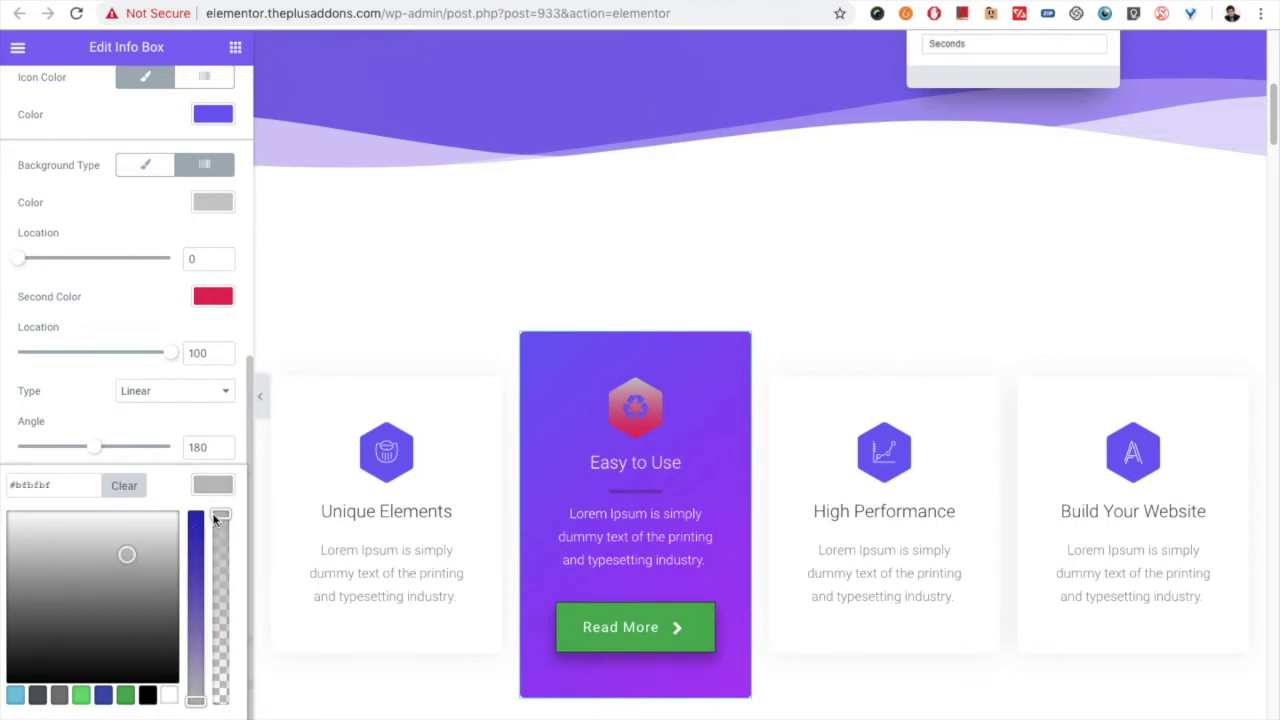
click(206, 497)
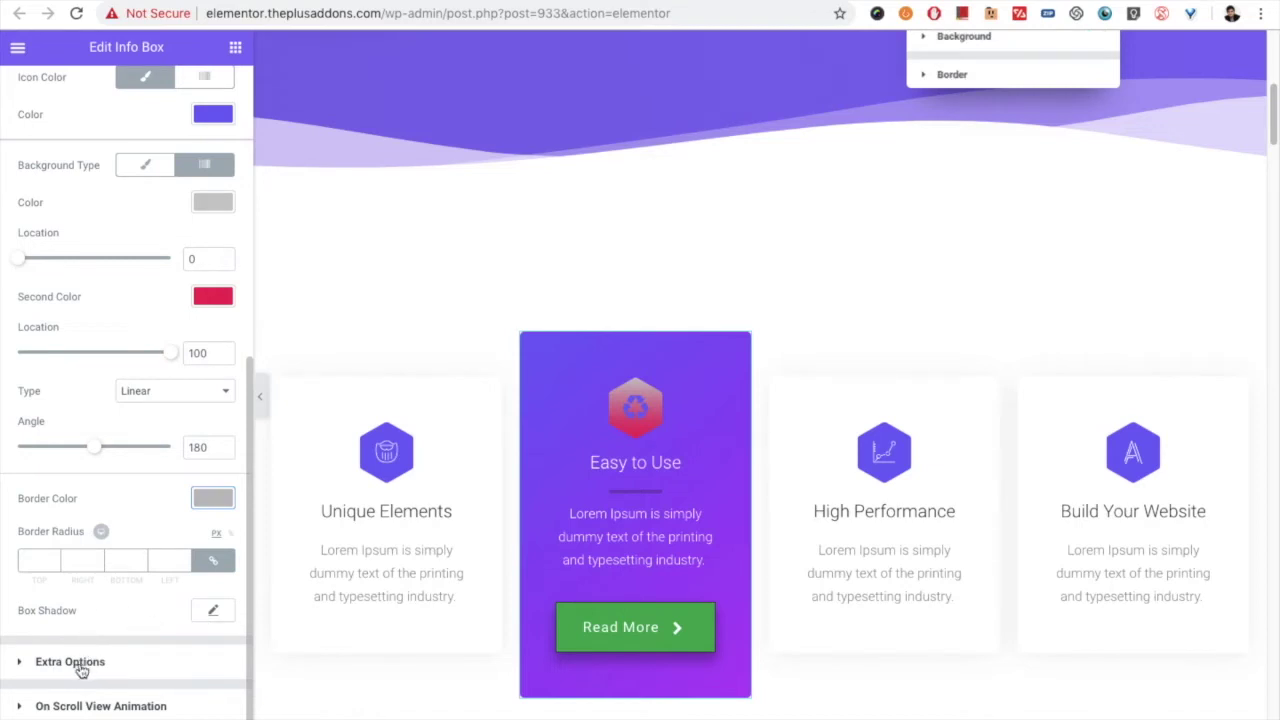
Turn on Tilt 3D Parallax in the box's extra options and review its tilt settings and effect on the Easy to Use box.
click(82, 665)
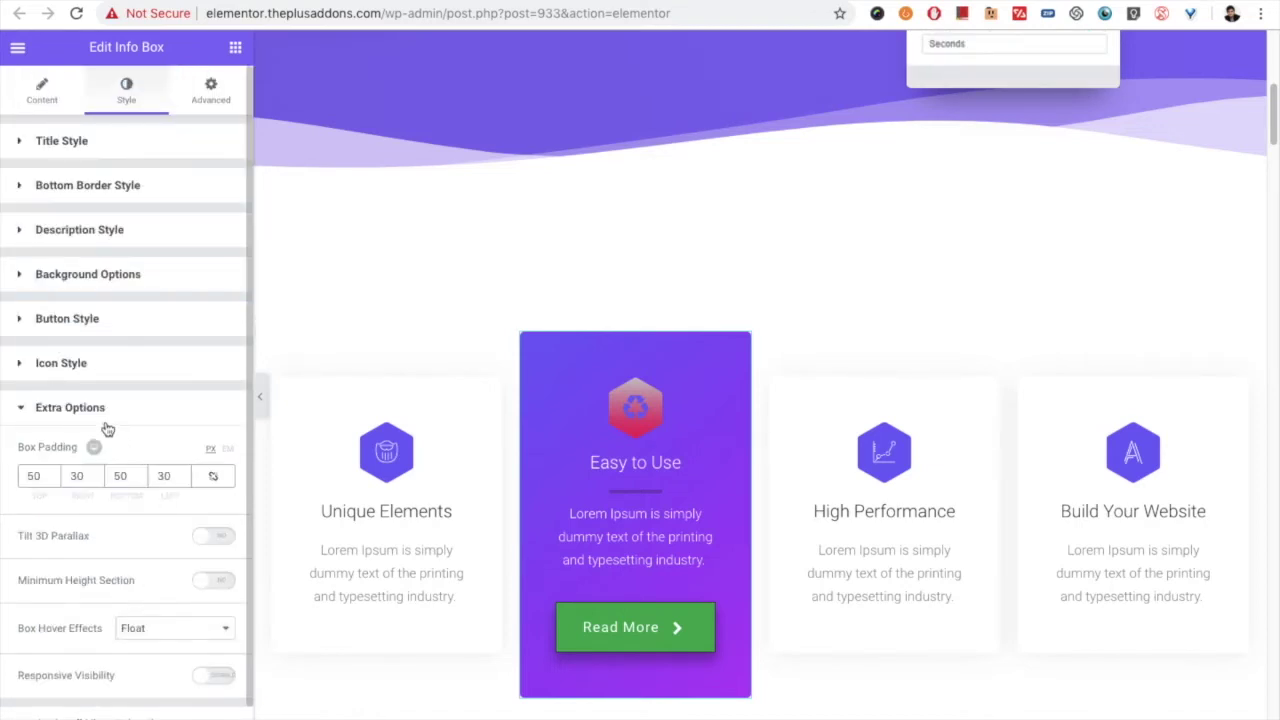
scroll(107, 422, down, 1)
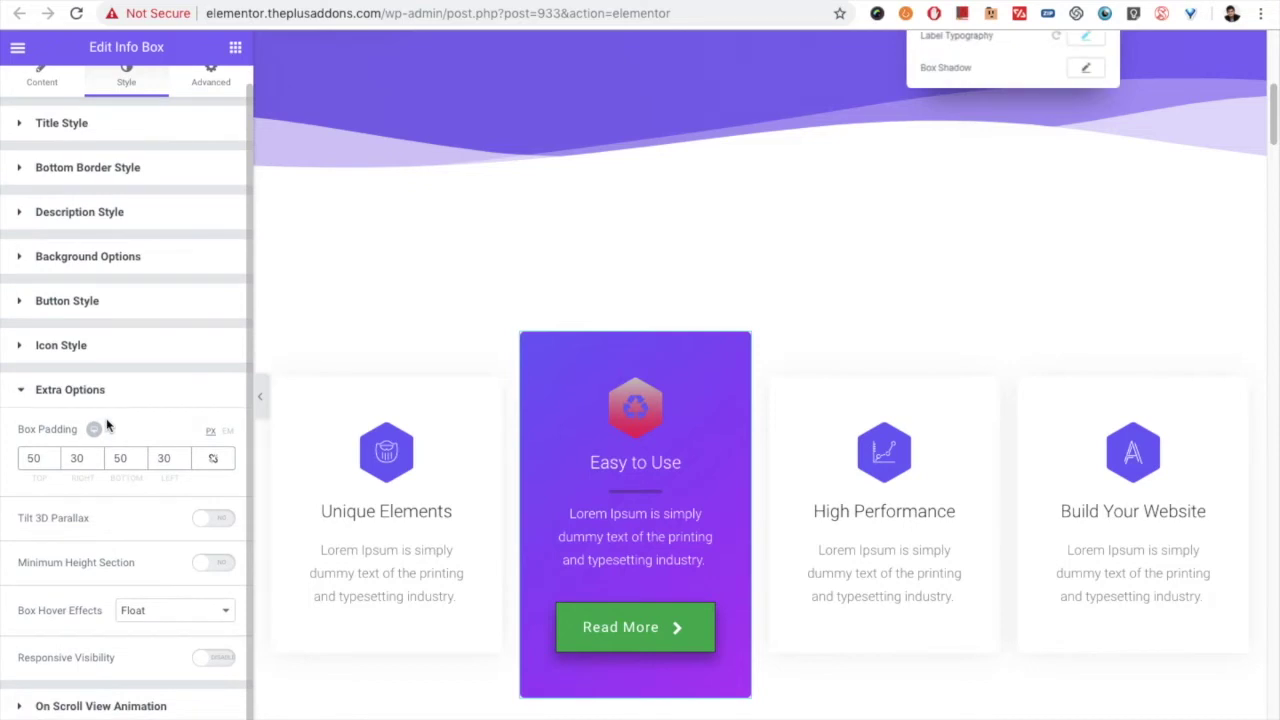
drag(31, 460, 20, 459)
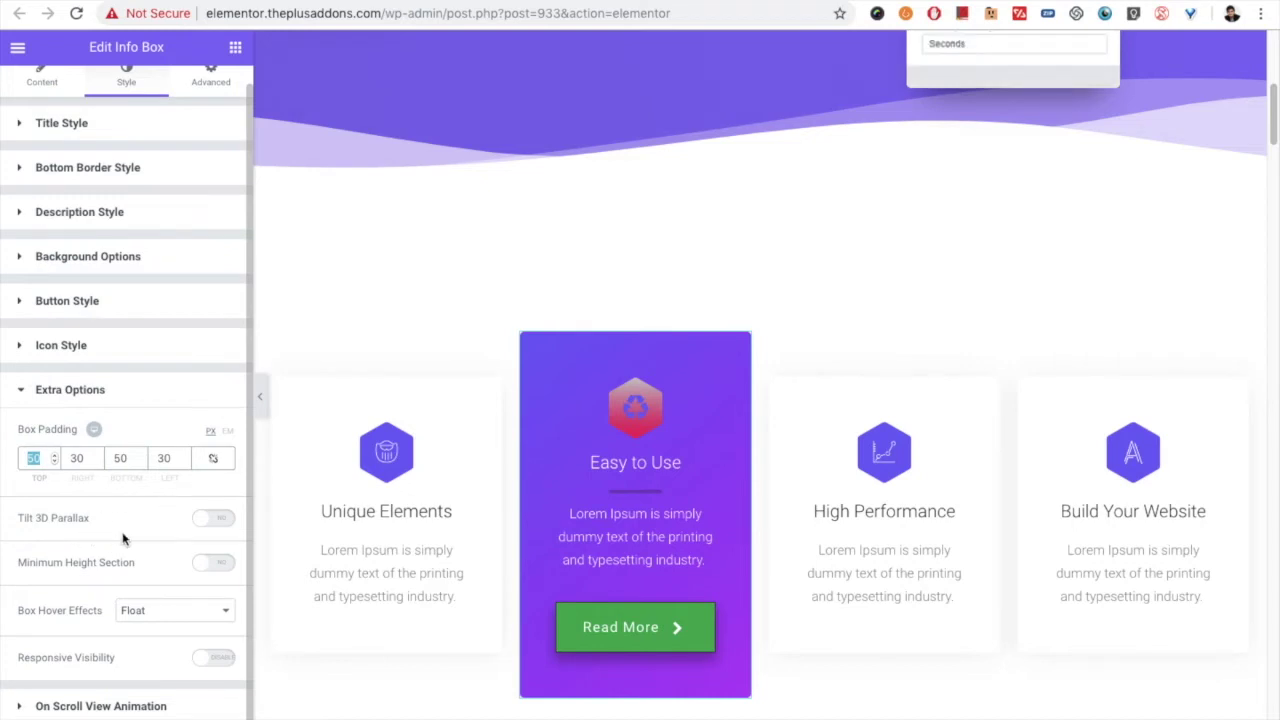
click(218, 520)
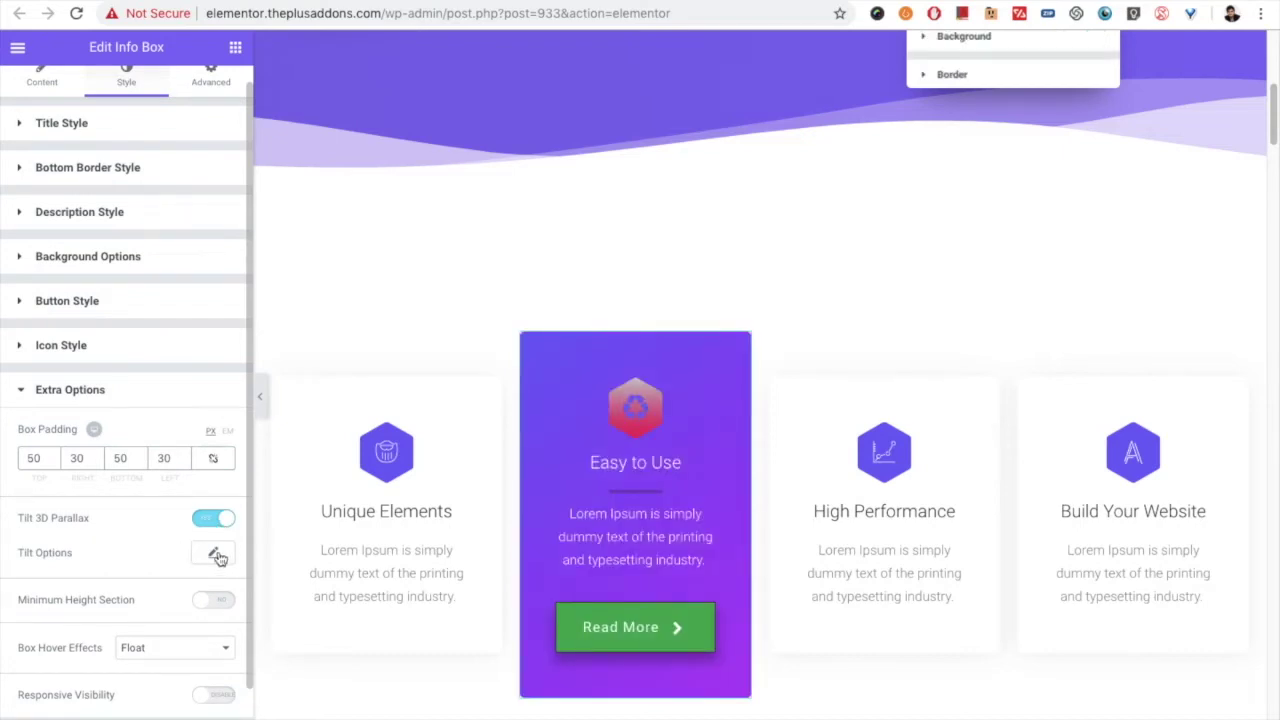
click(213, 552)
scroll(131, 628, down, 1)
scroll(131, 628, down, 3)
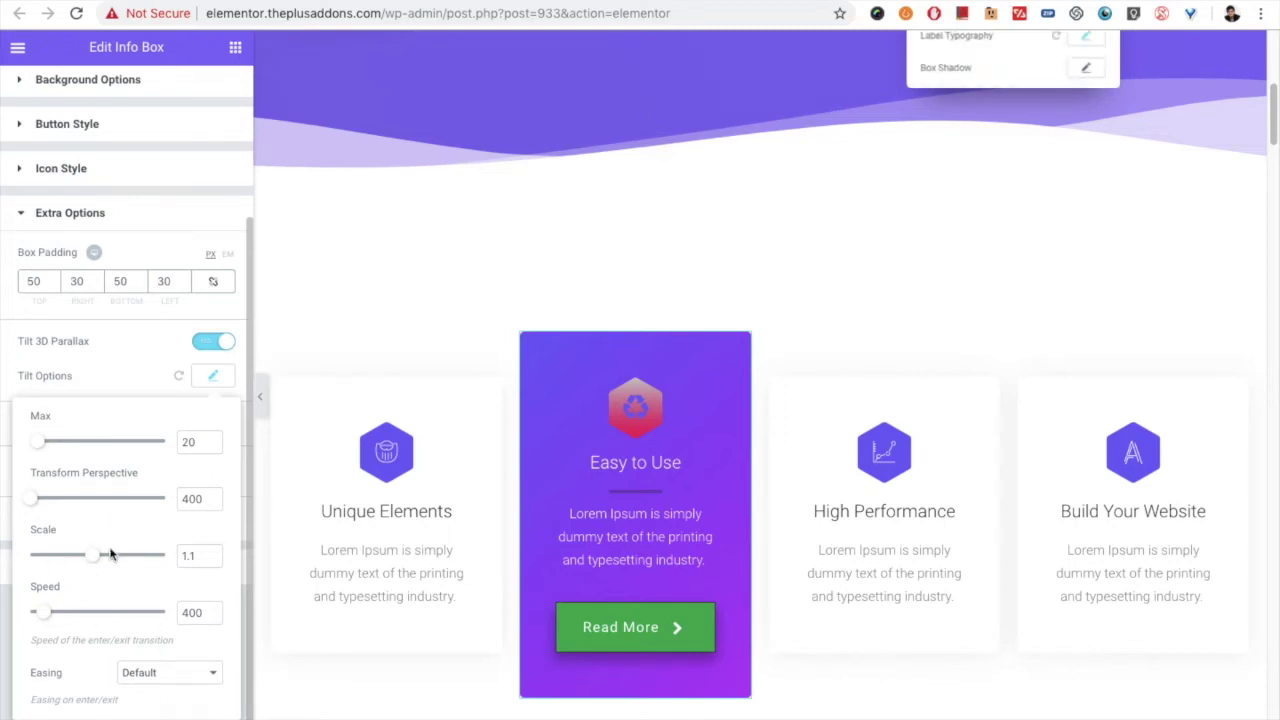
click(214, 377)
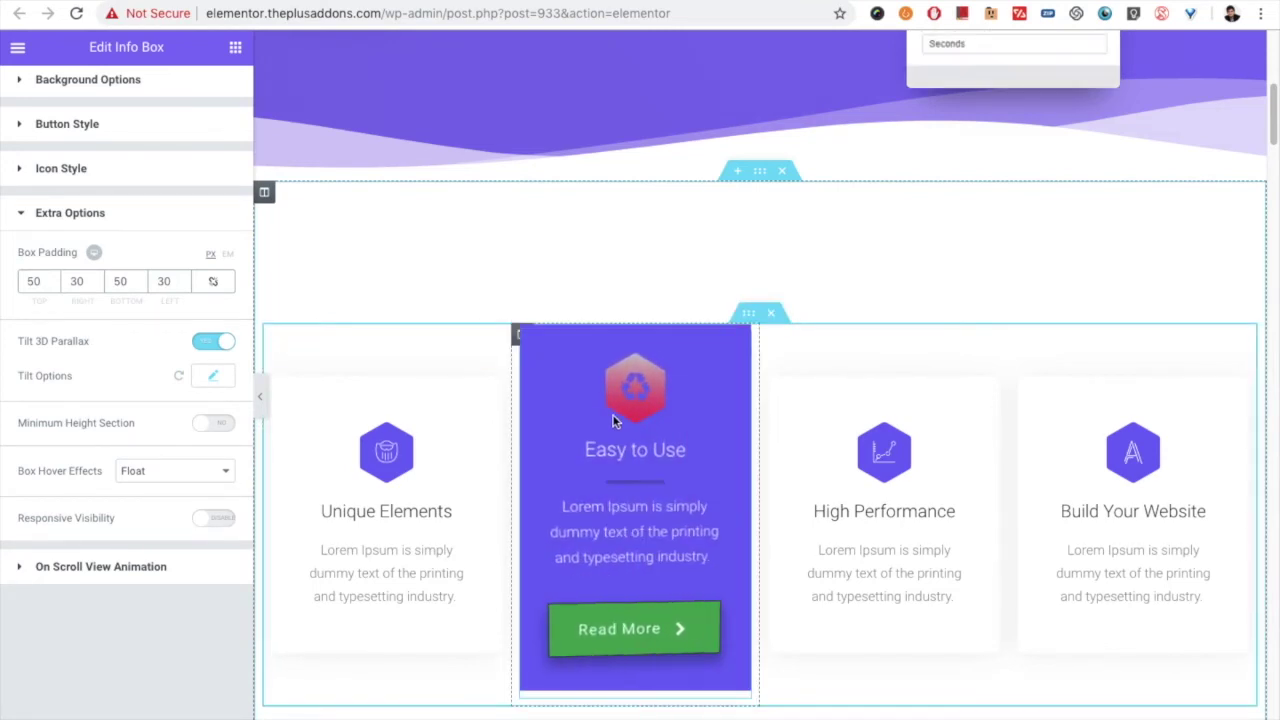
drag(616, 425, 635, 485)
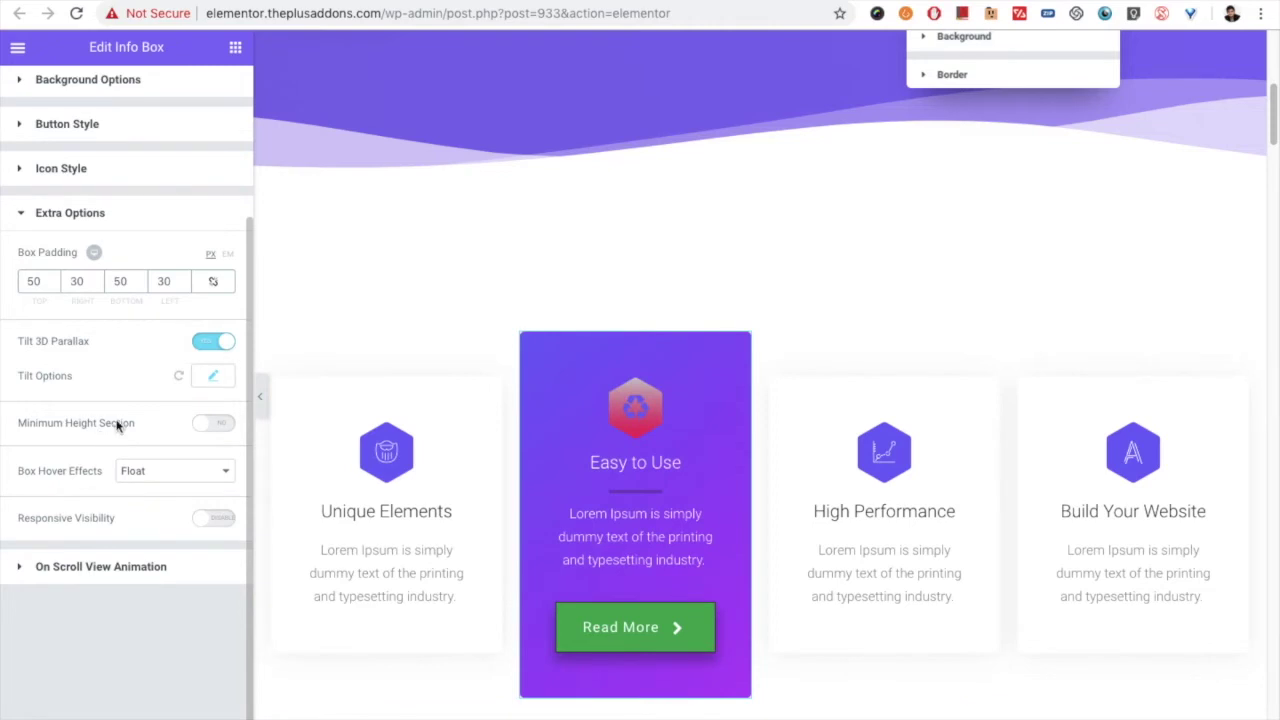
Turn off Tilt 3D Parallax and enable the Minimum Height Section for the Easy to Use box.
click(200, 342)
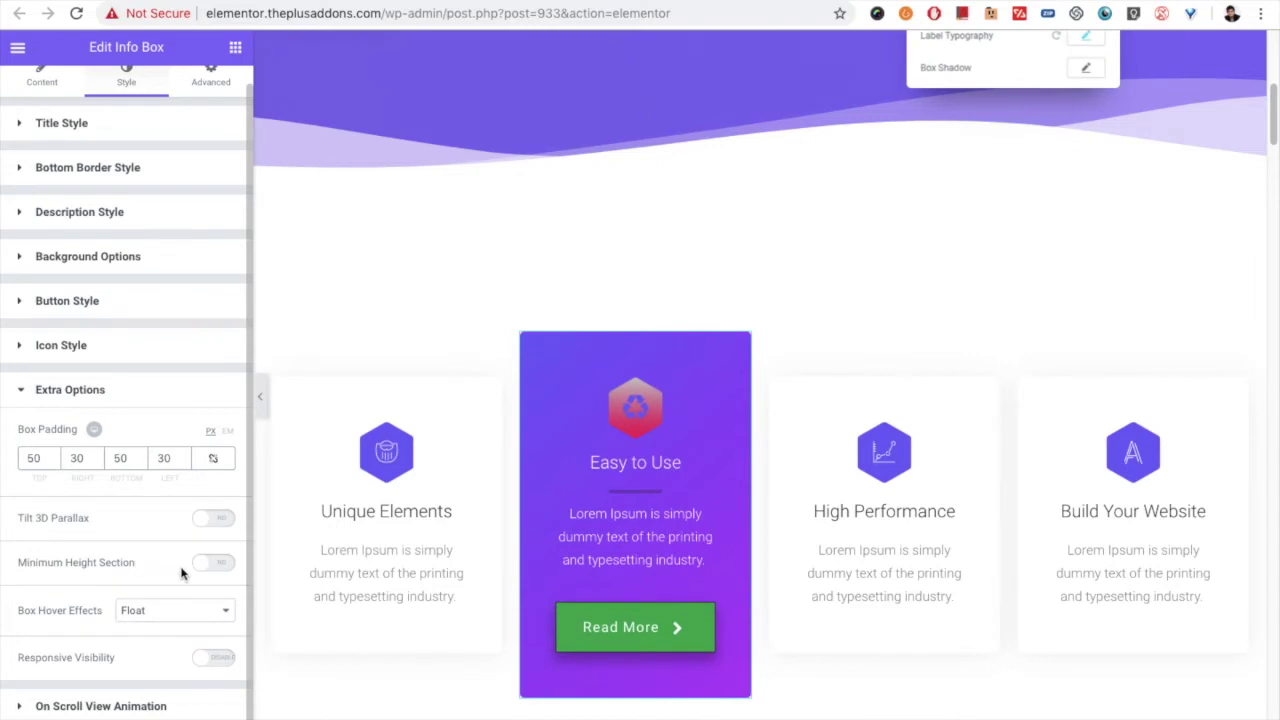
click(212, 565)
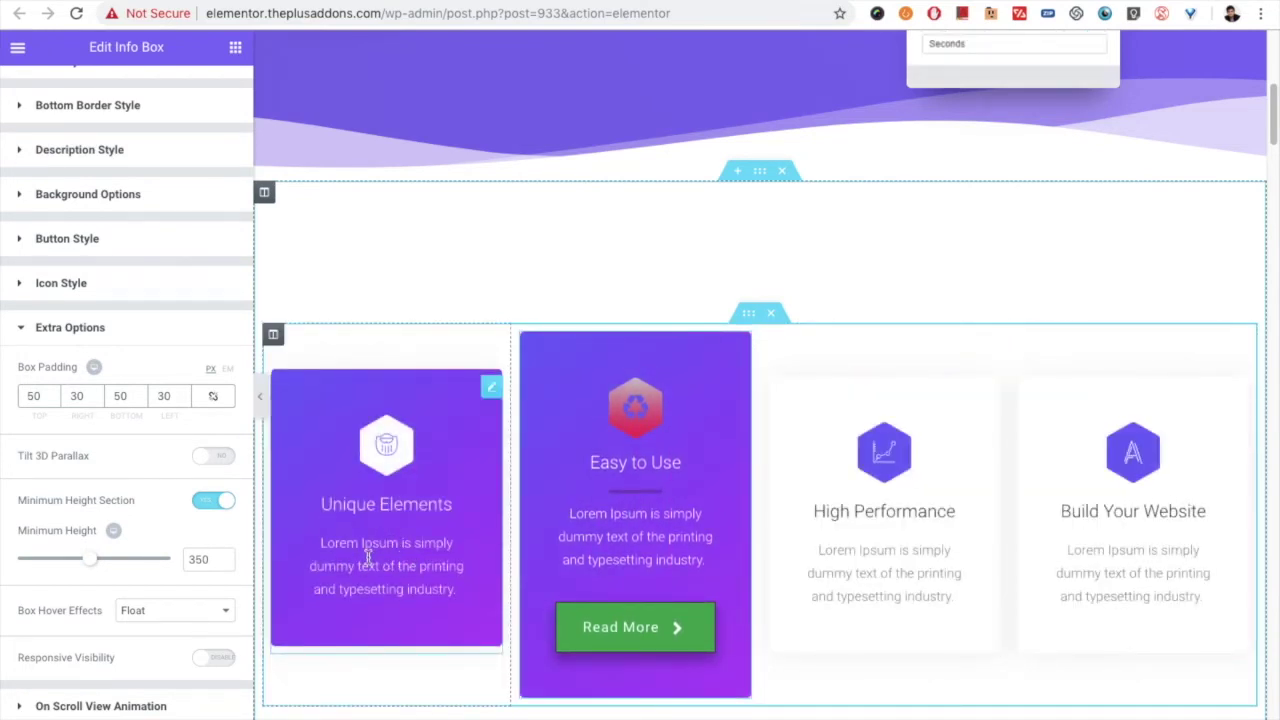
Lengthen the Unique Elements box's description by copying its ending "and typesetting industry." and pasting it twice at the end.
click(361, 553)
click(189, 538)
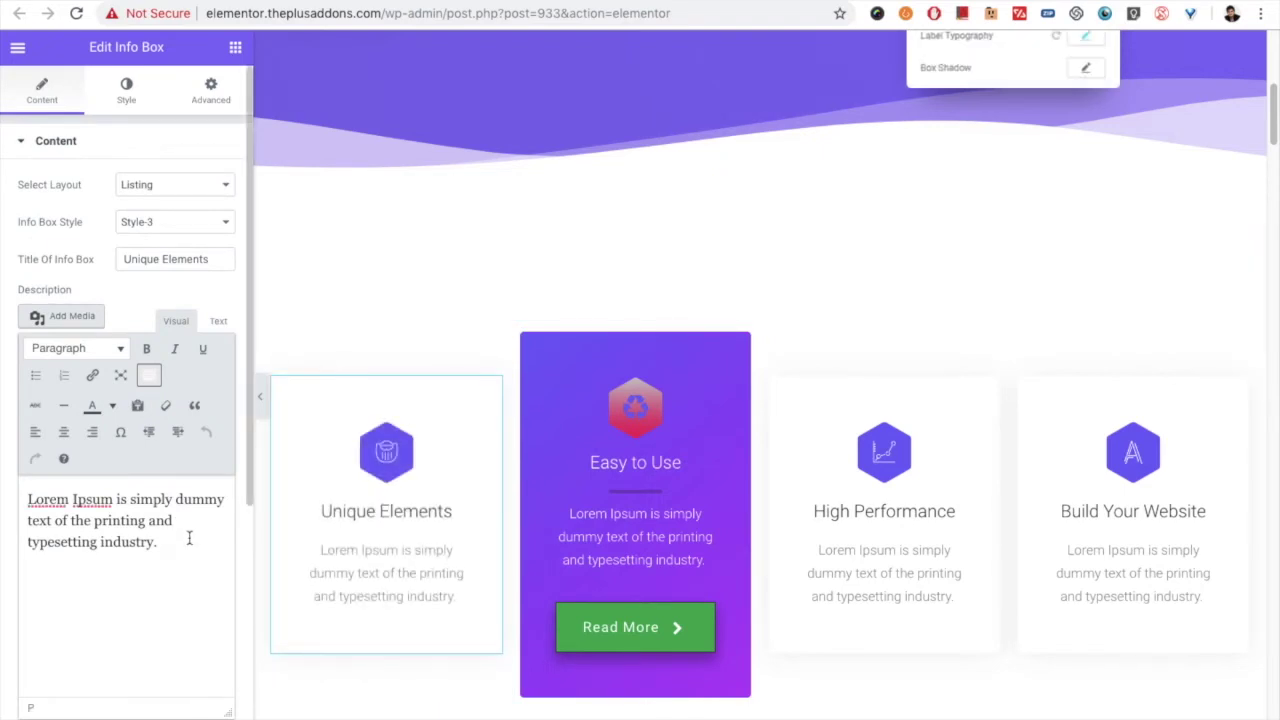
drag(189, 538, 149, 520)
key(ctrl+c)
click(161, 541)
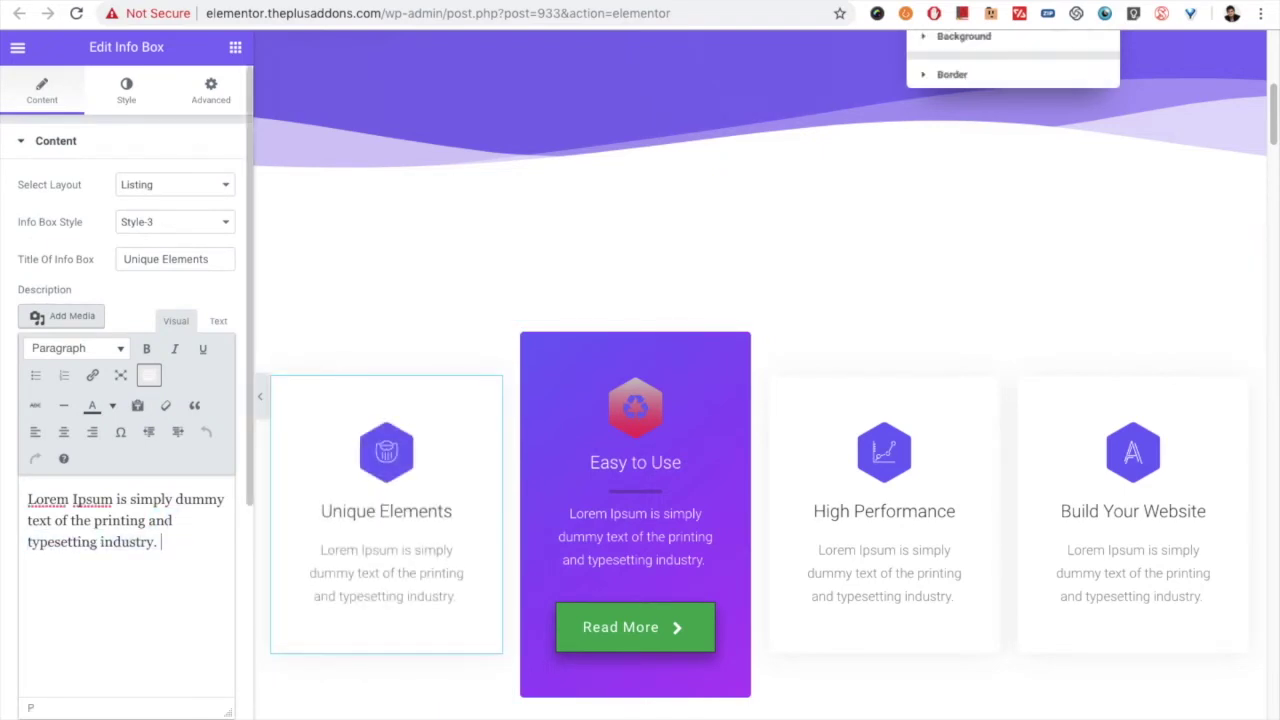
key(ctrl+v)
key(ctrl+v)
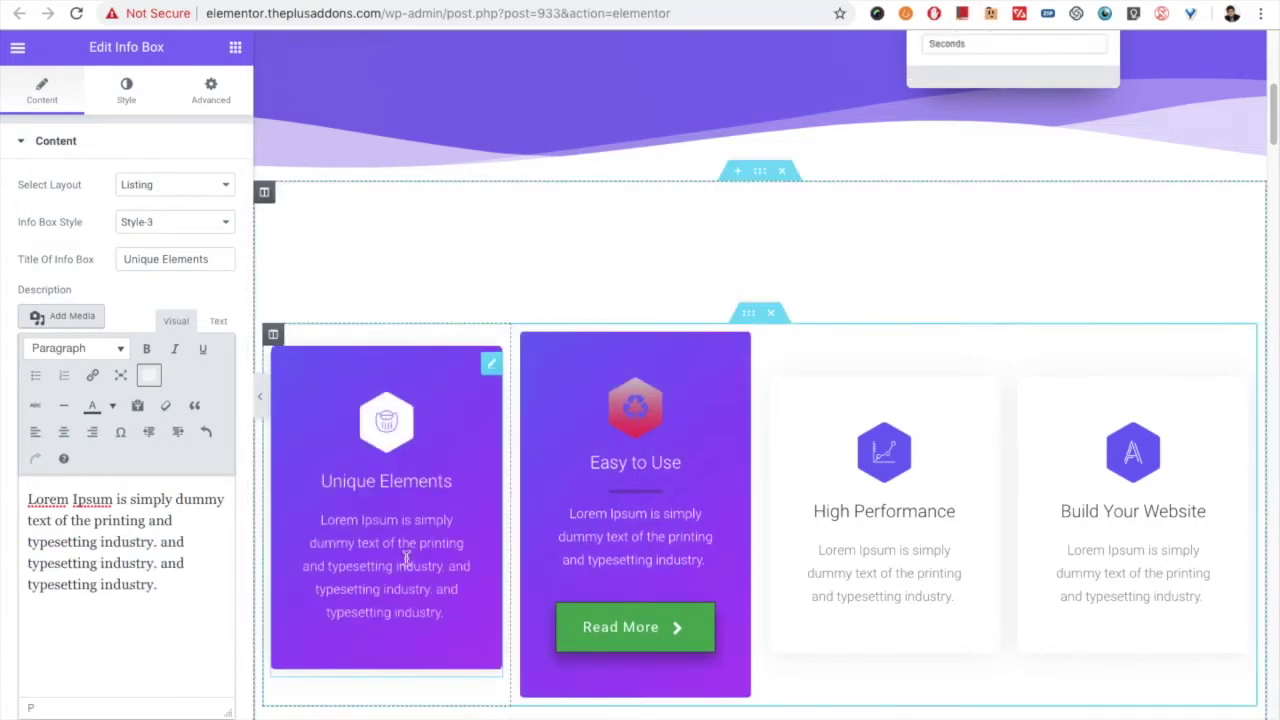
Set the Easy to Use box's minimum height to 440 and show the device options for that setting.
scroll(470, 580, down, 1)
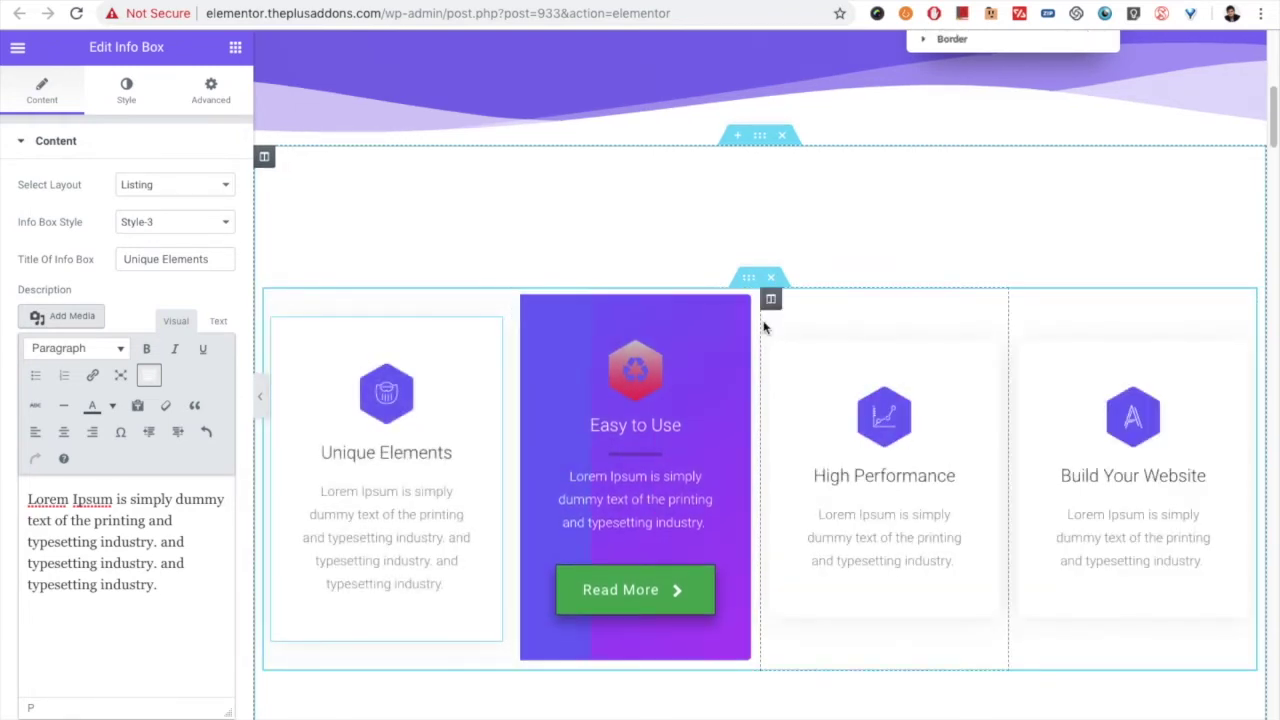
click(732, 358)
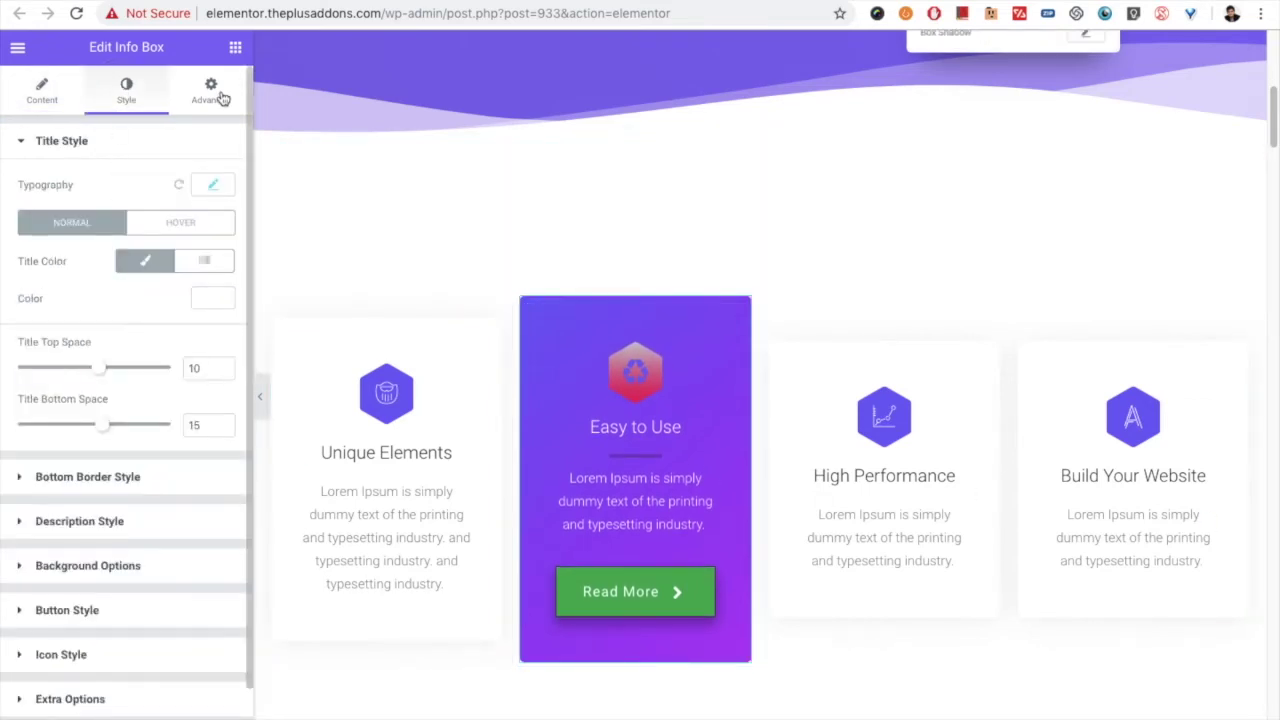
click(68, 700)
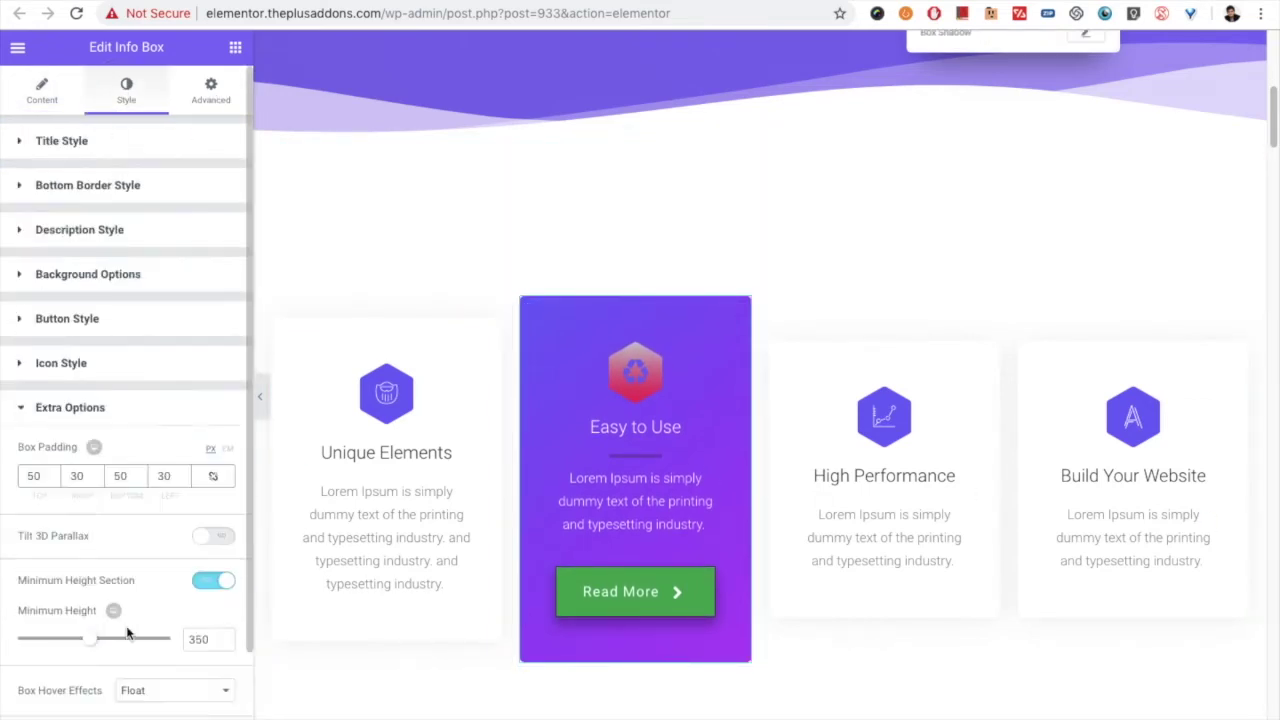
scroll(110, 590, down, 2)
drag(88, 563, 112, 563)
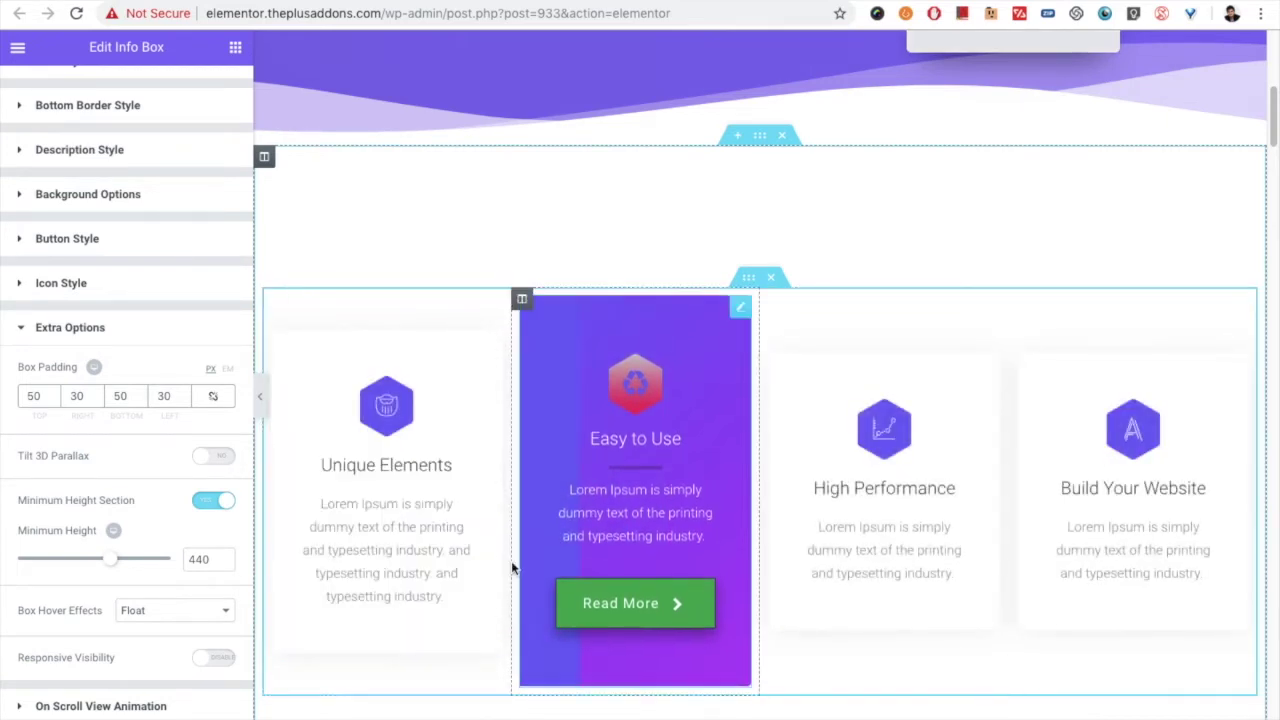
click(116, 533)
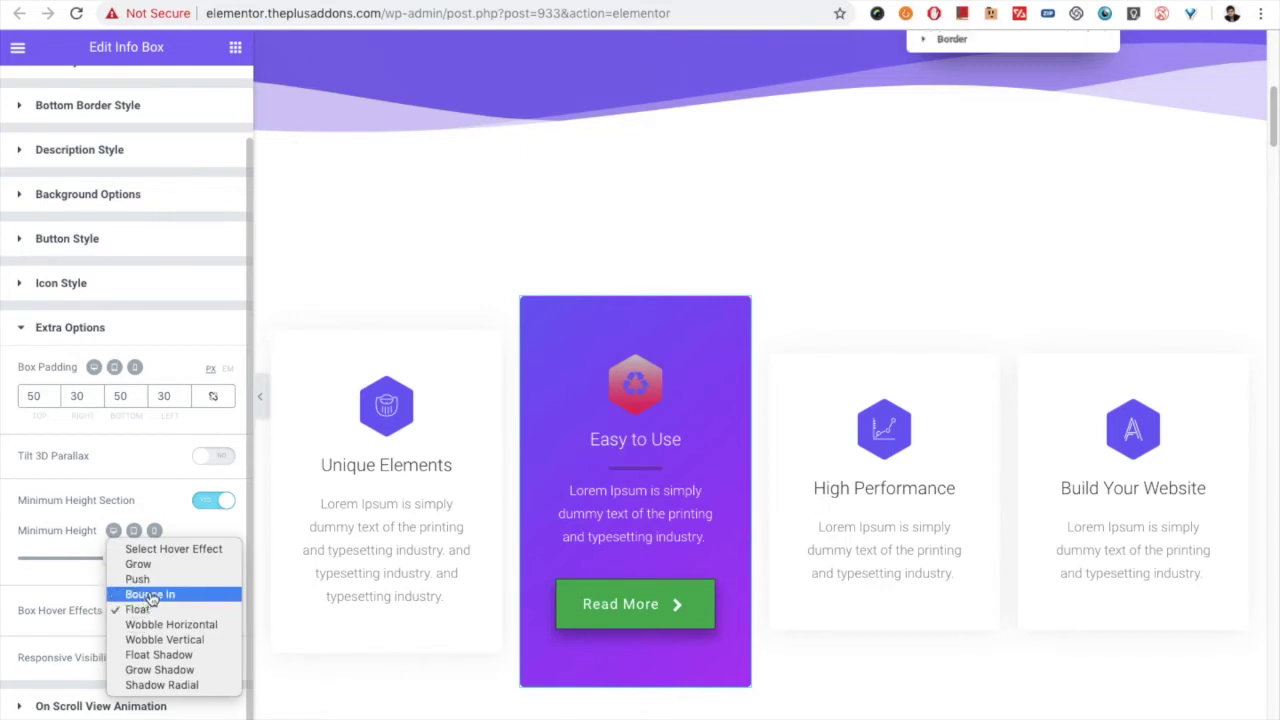
Try the Wobble Vertical, Grow Shadow and Shadow Radial hover effects on the Easy to Use box, and settle on Push.
click(158, 640)
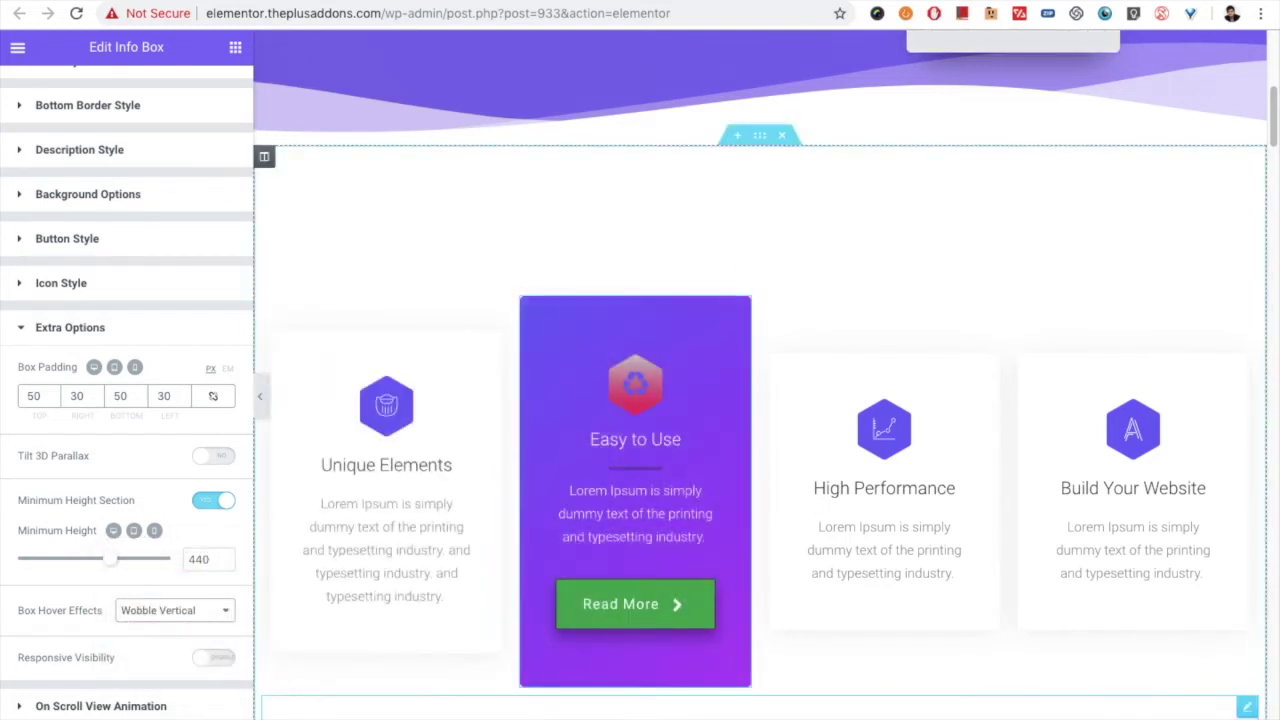
click(175, 610)
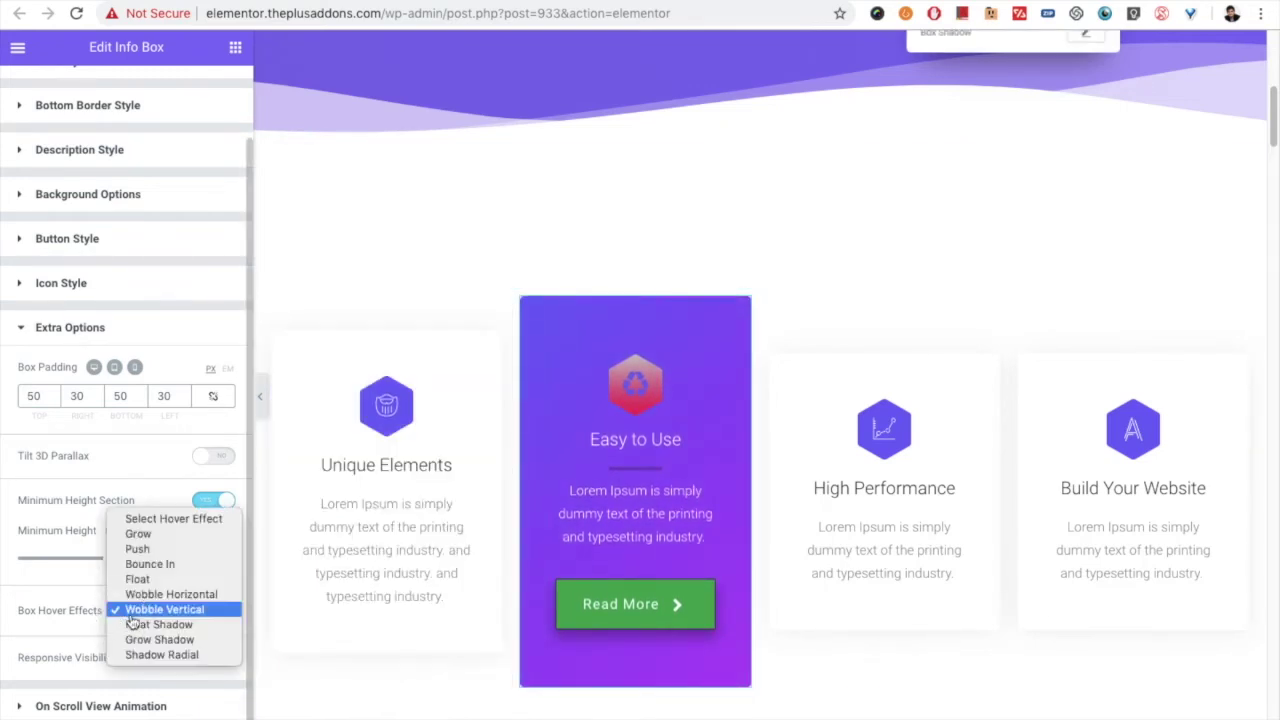
click(163, 636)
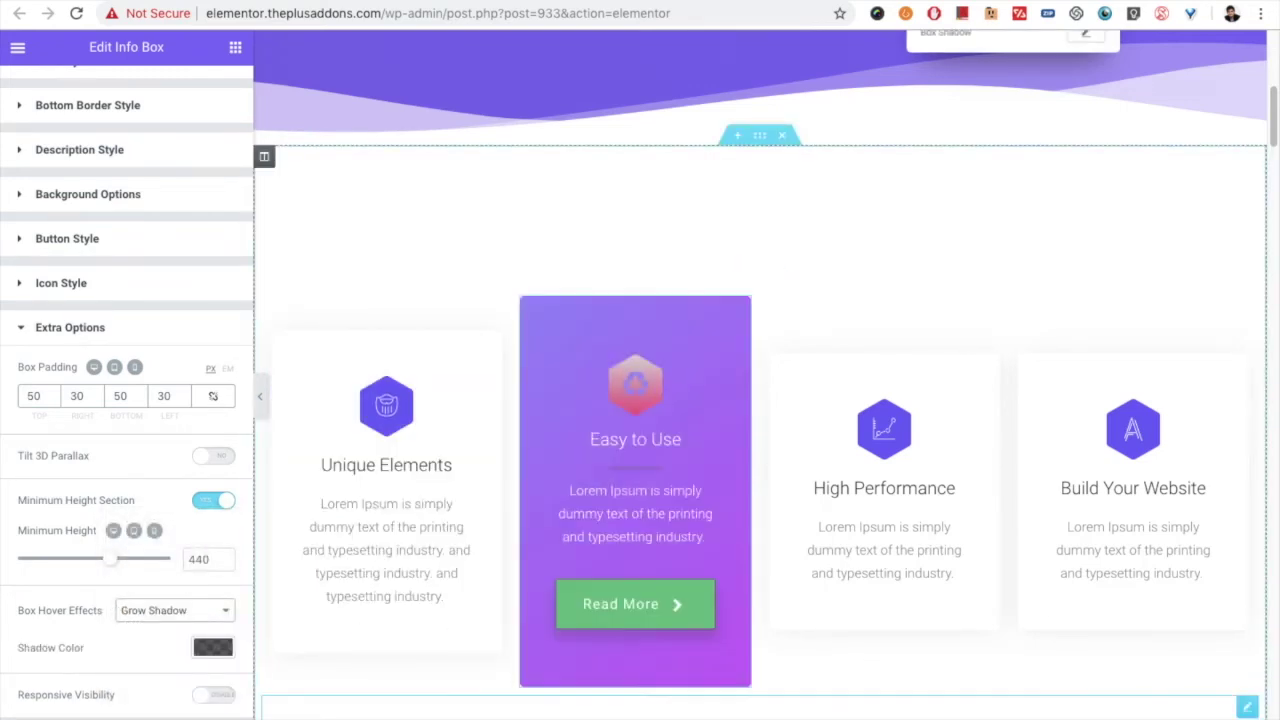
click(130, 613)
click(151, 623)
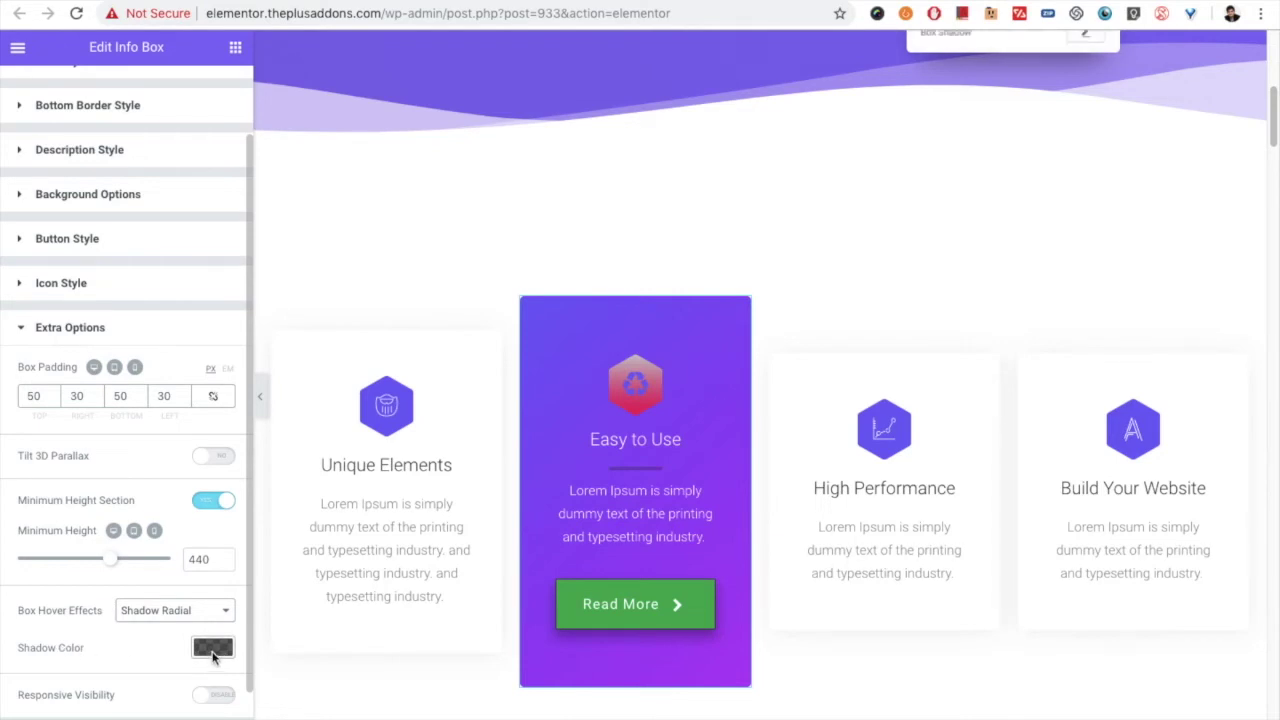
click(160, 612)
click(145, 504)
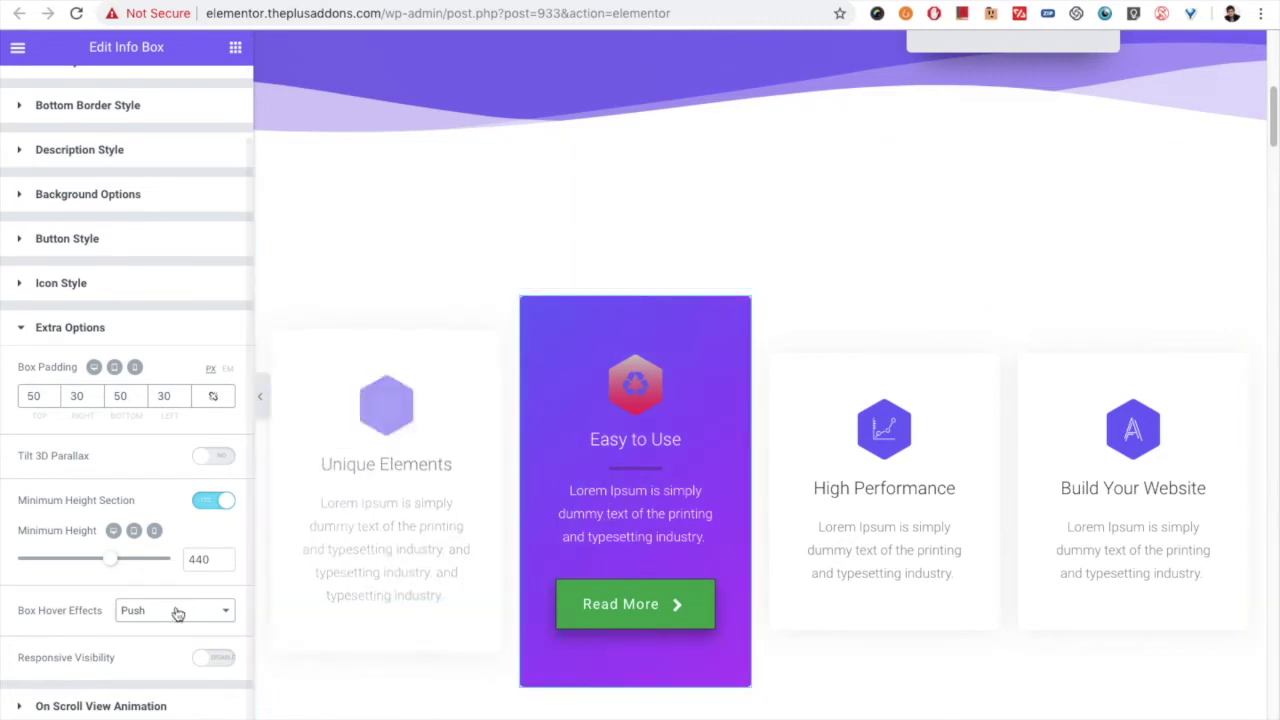
Enable Responsive Visibility for the Easy to Use box and review its On Scroll View Animation and Plus Extras settings.
click(210, 658)
scroll(106, 645, down, 1)
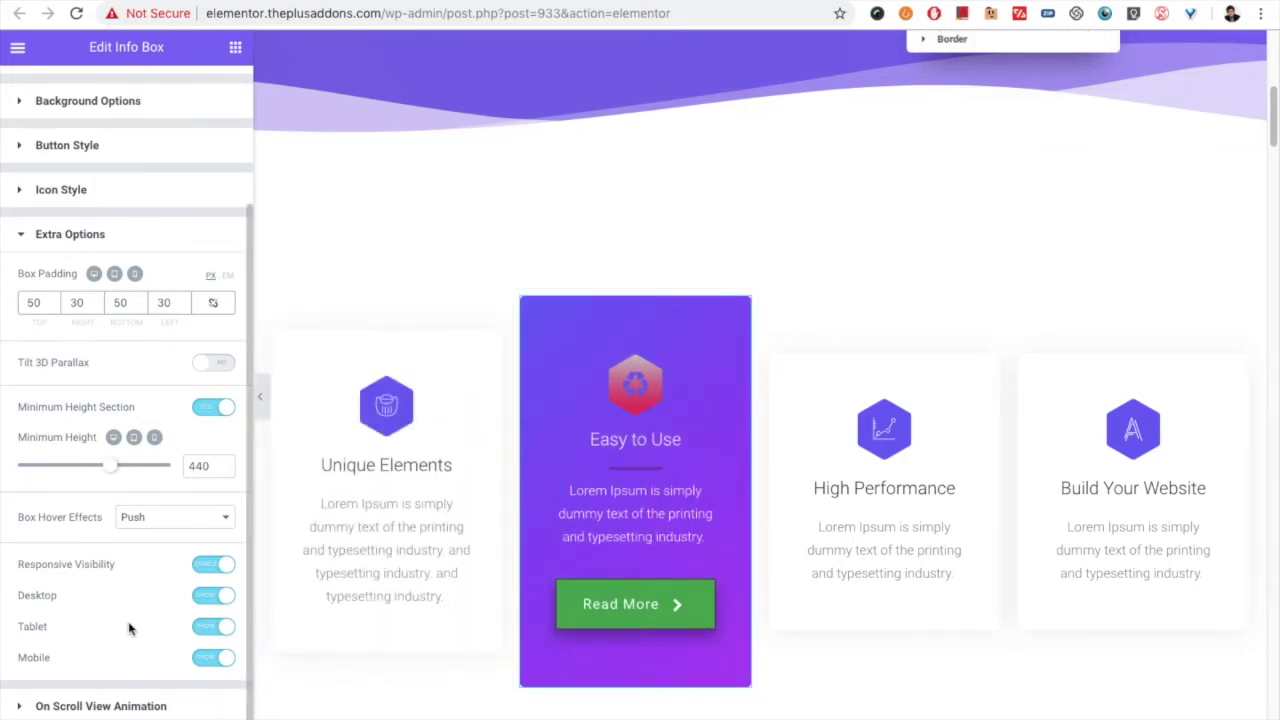
click(88, 708)
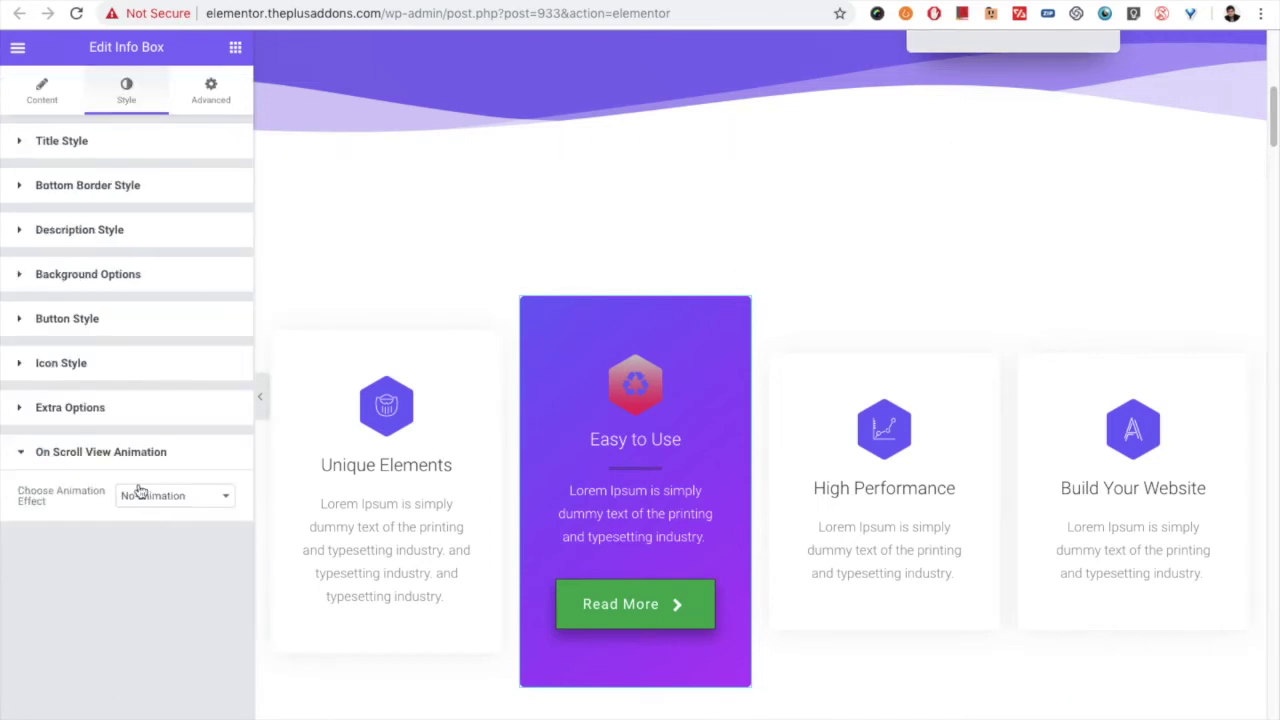
click(206, 95)
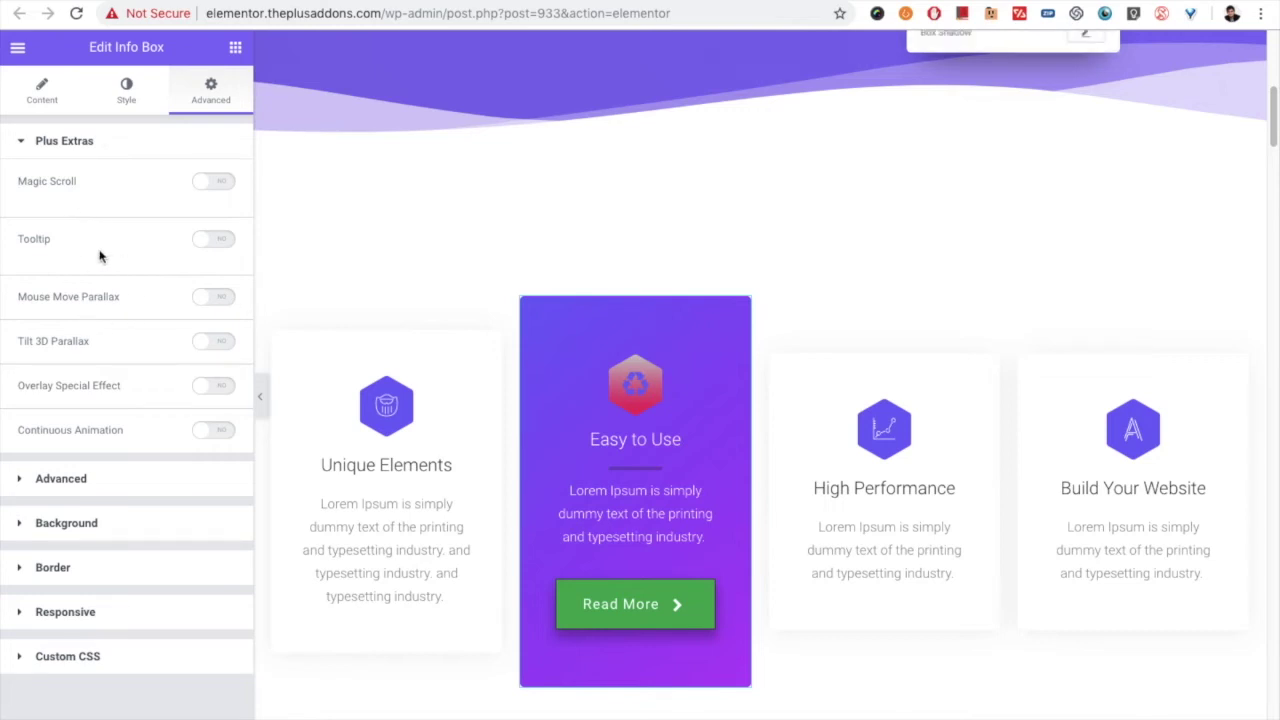
Change the Easy to Use box's layout to Carousel and duplicate The Plus item twice to make three carousel items.
click(62, 110)
click(141, 190)
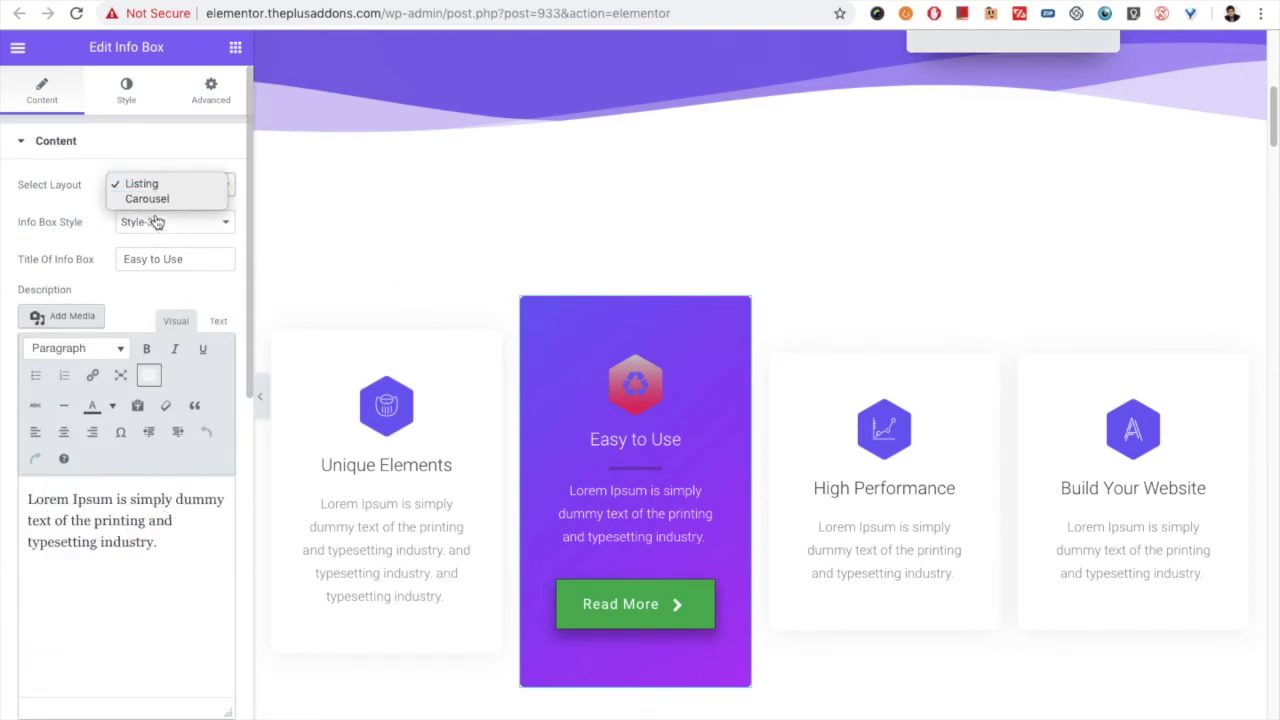
click(148, 199)
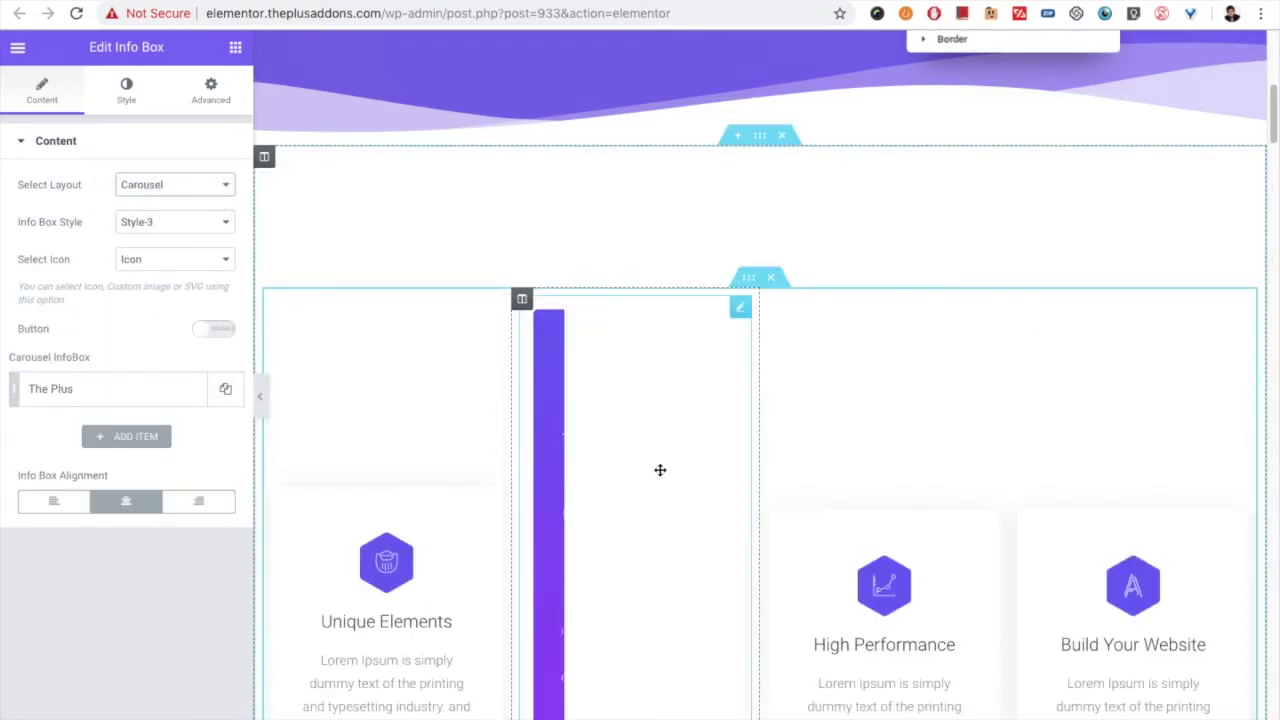
scroll(662, 466, down, 2)
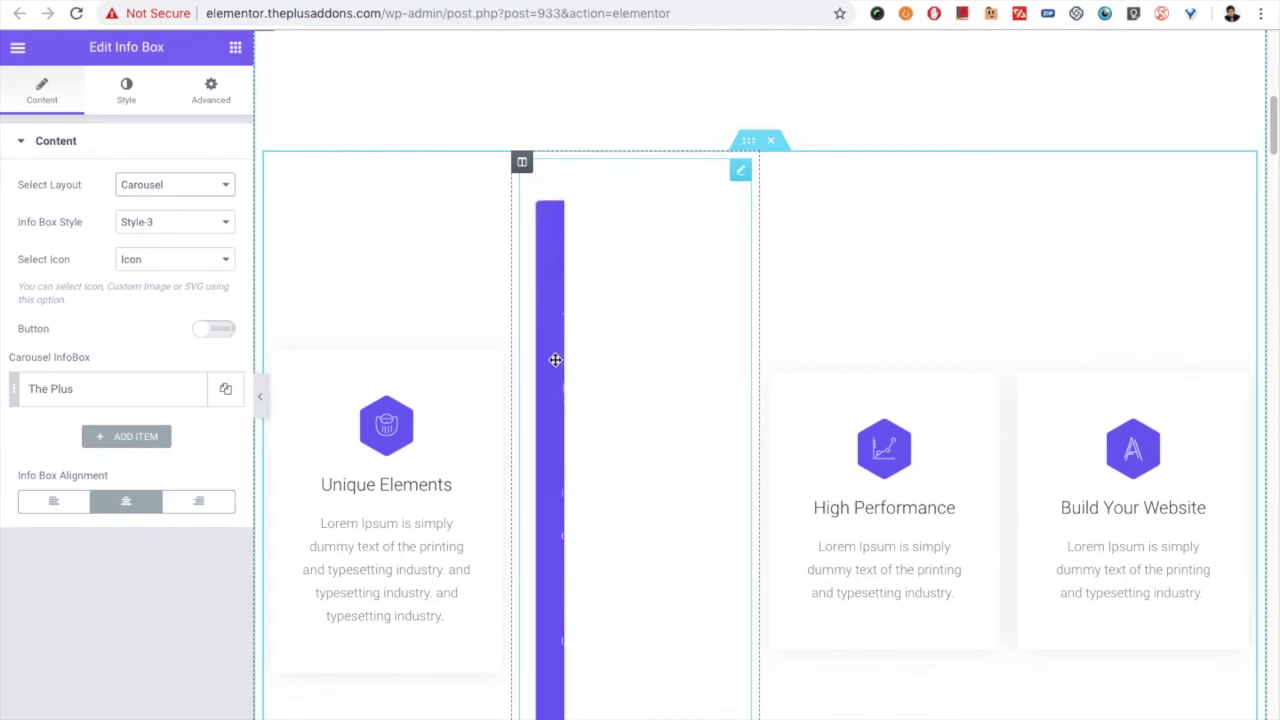
click(222, 391)
click(190, 389)
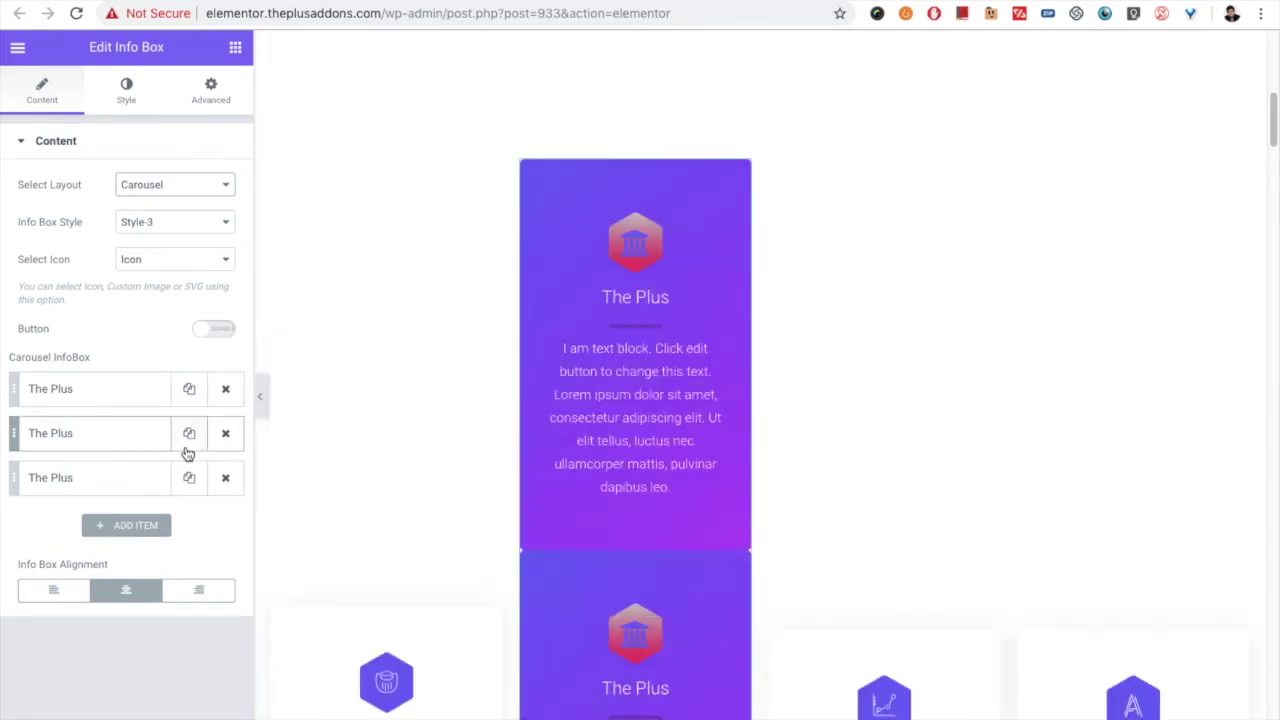
In the carousel options, keep Slider Mode at Horizontal, set Desktop Columns to Column 1, and keep Next Previous at One Column.
click(126, 92)
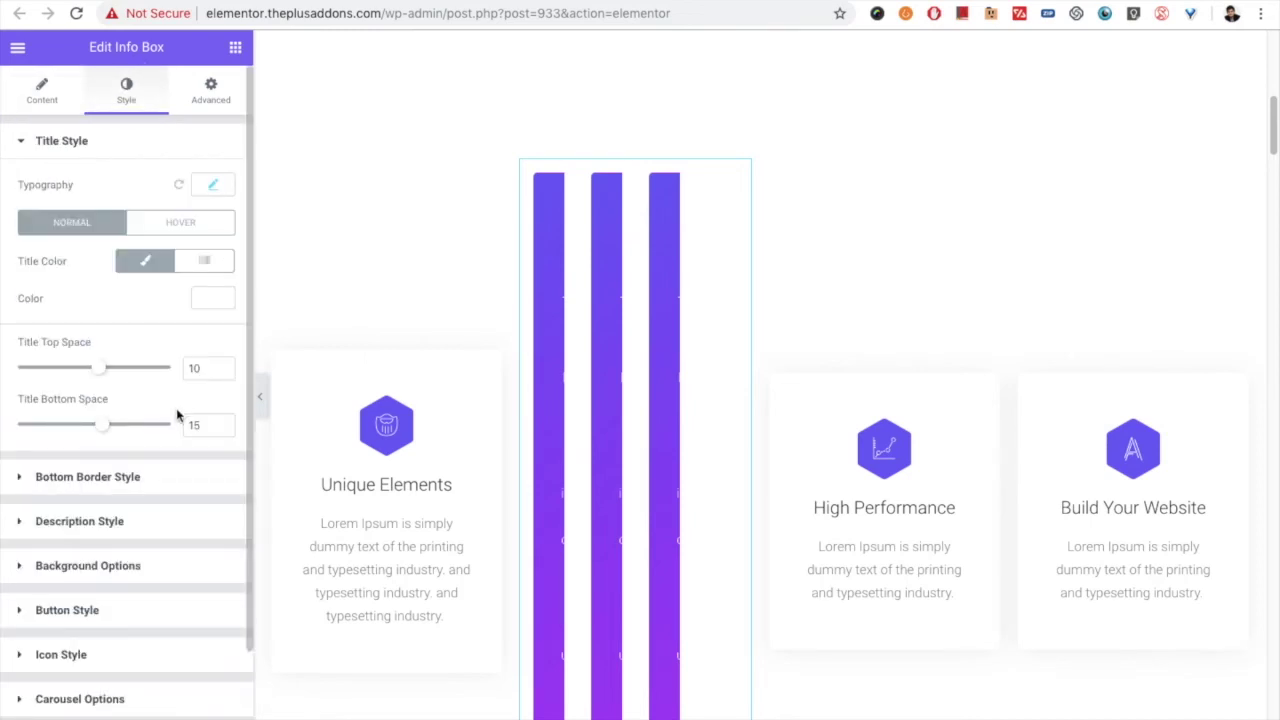
scroll(120, 528, down, 2)
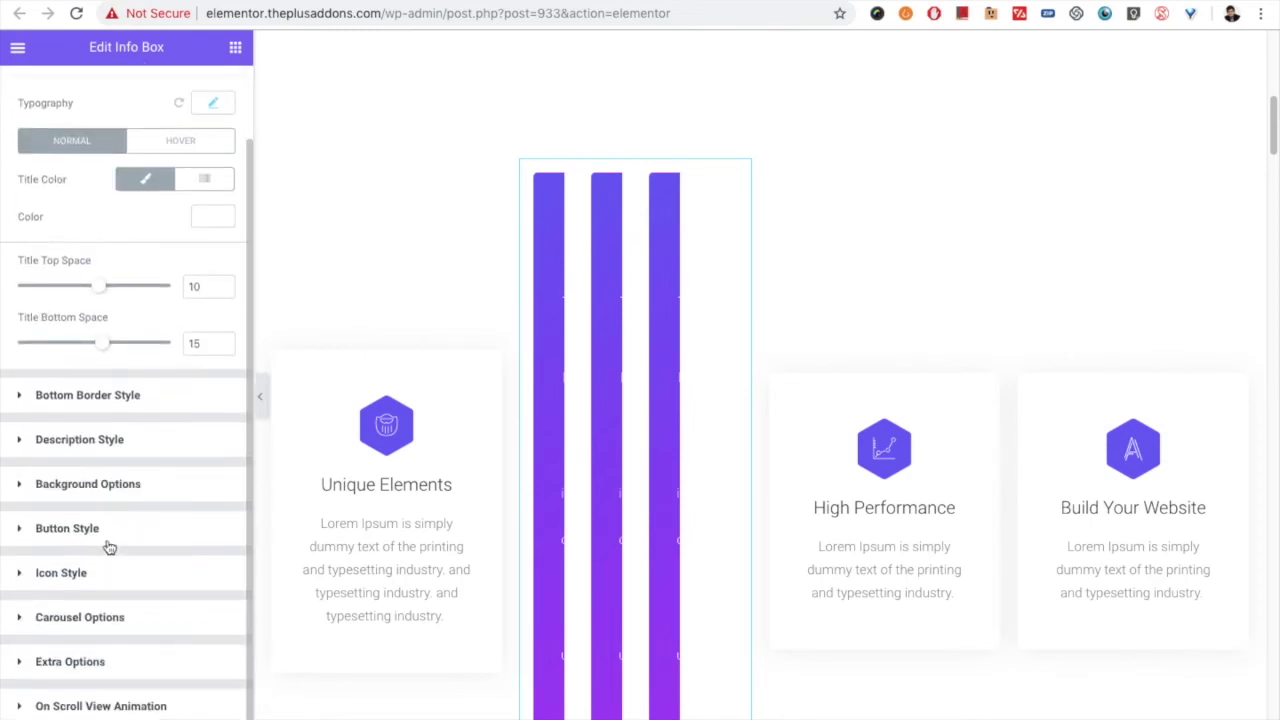
click(82, 619)
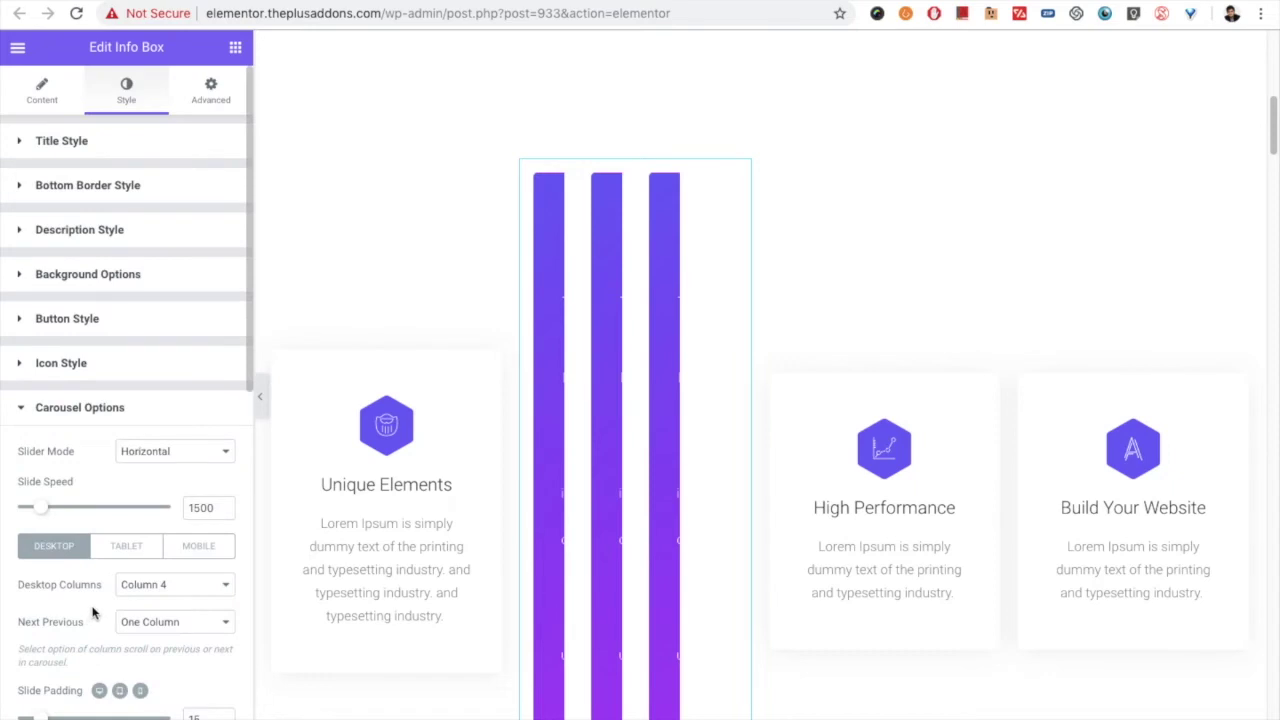
scroll(90, 438, down, 1)
scroll(90, 438, down, 3)
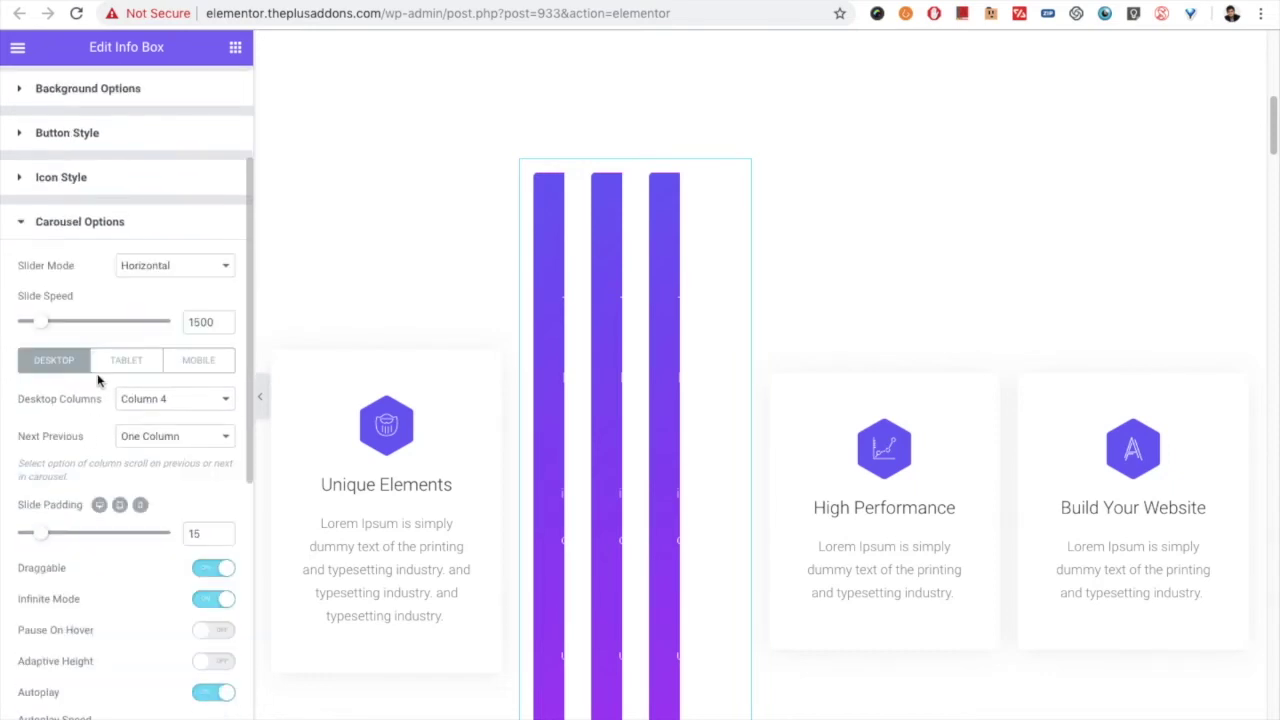
click(160, 268)
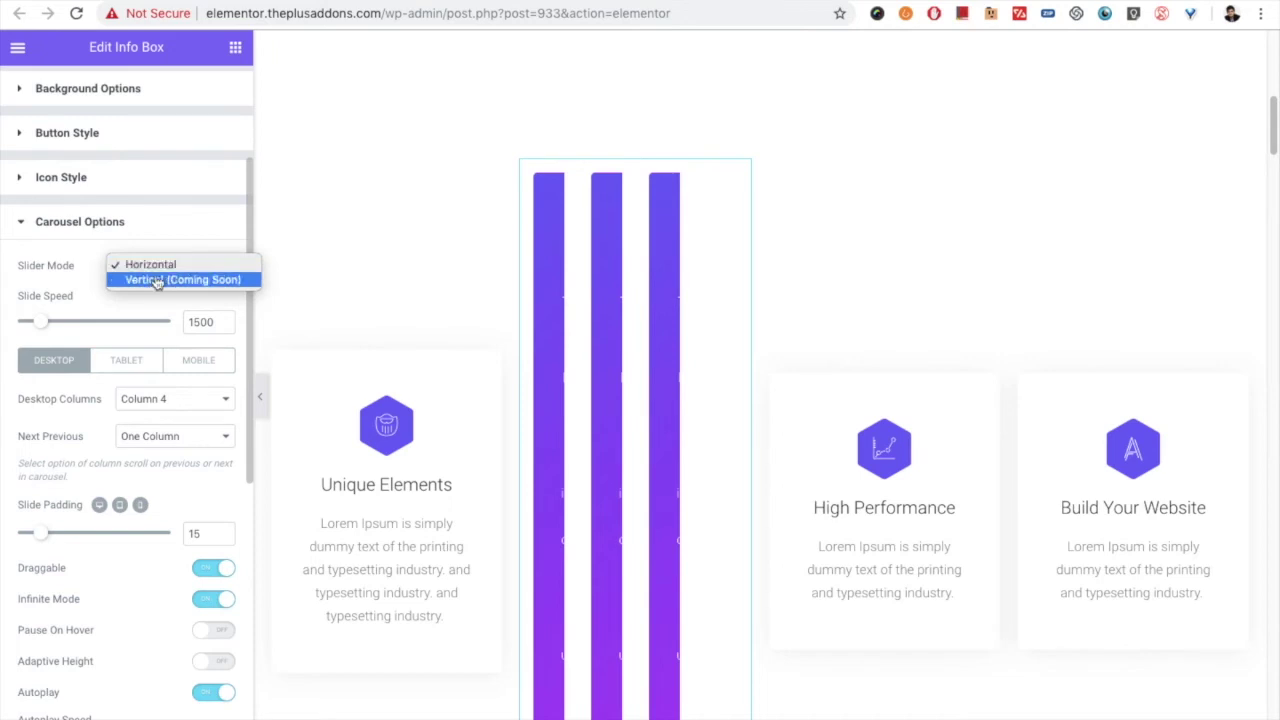
click(148, 264)
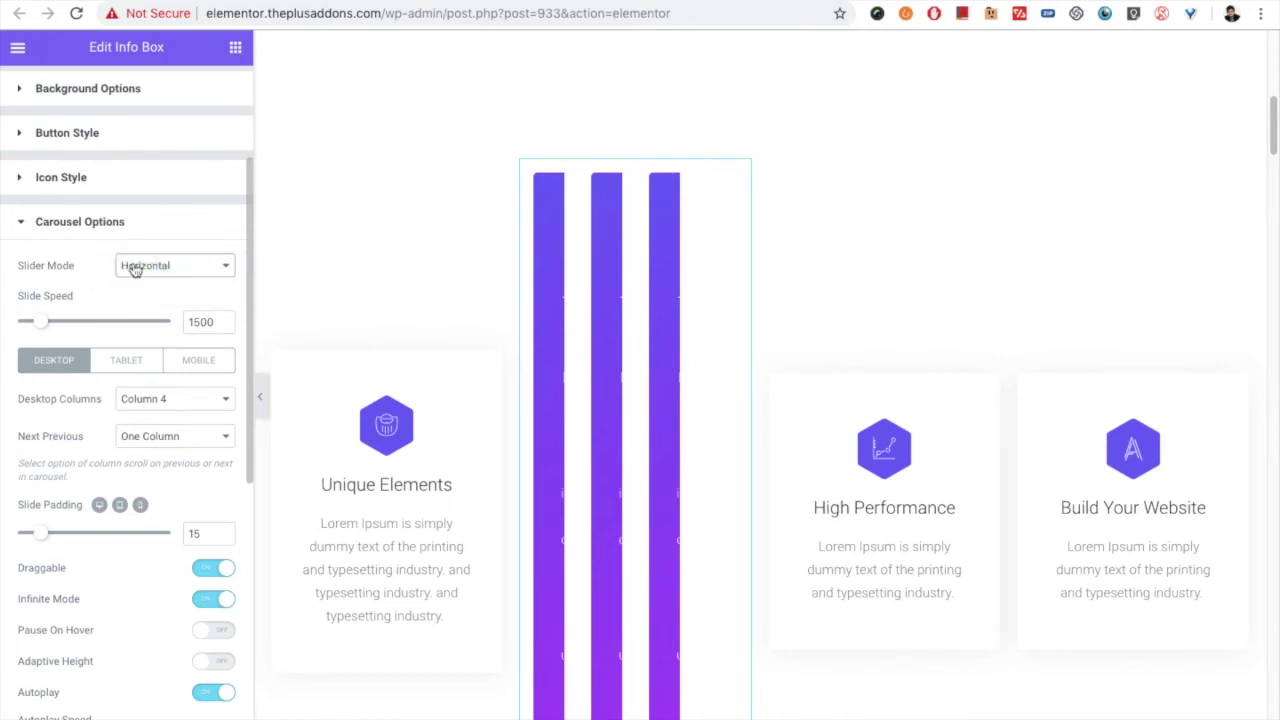
scroll(86, 317, down, 1)
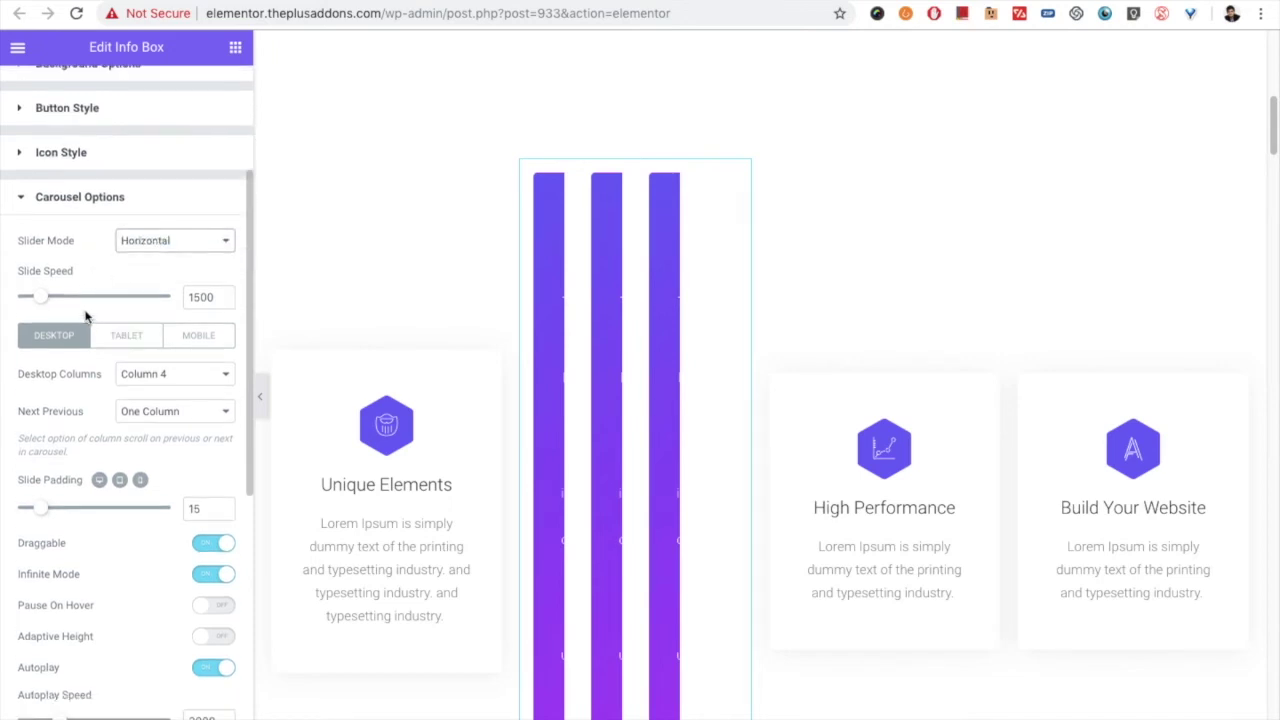
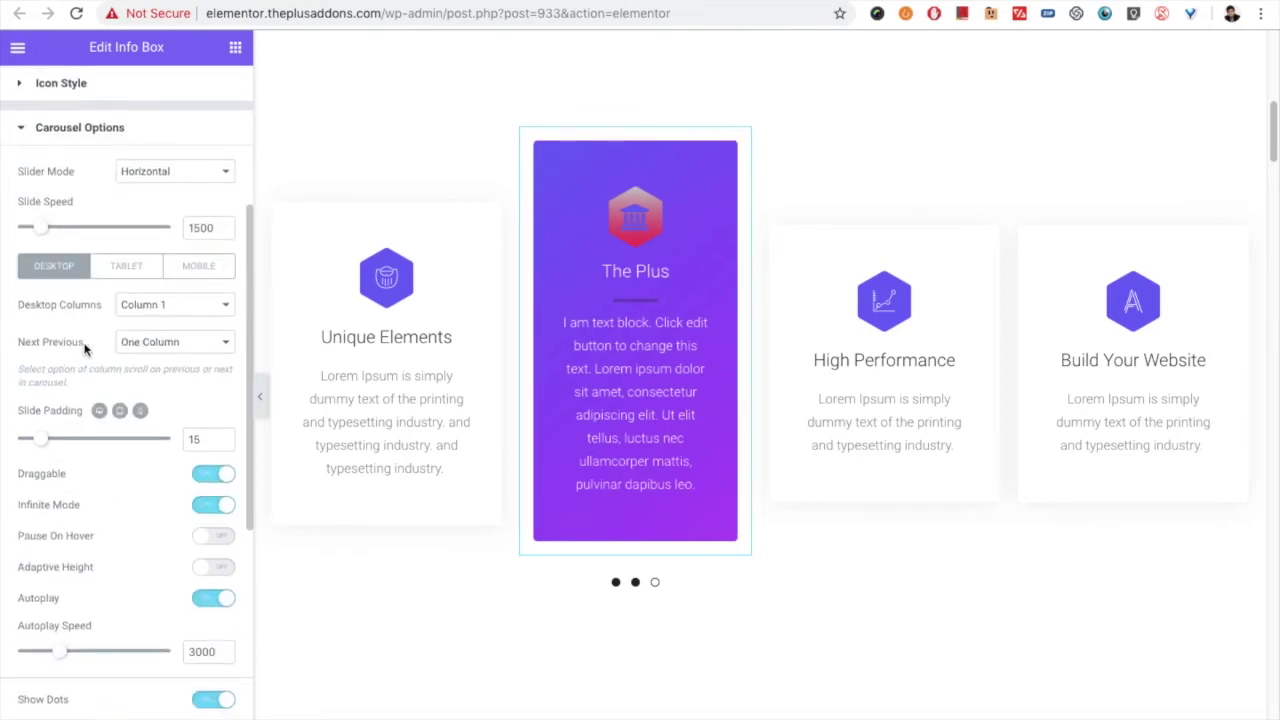
click(149, 343)
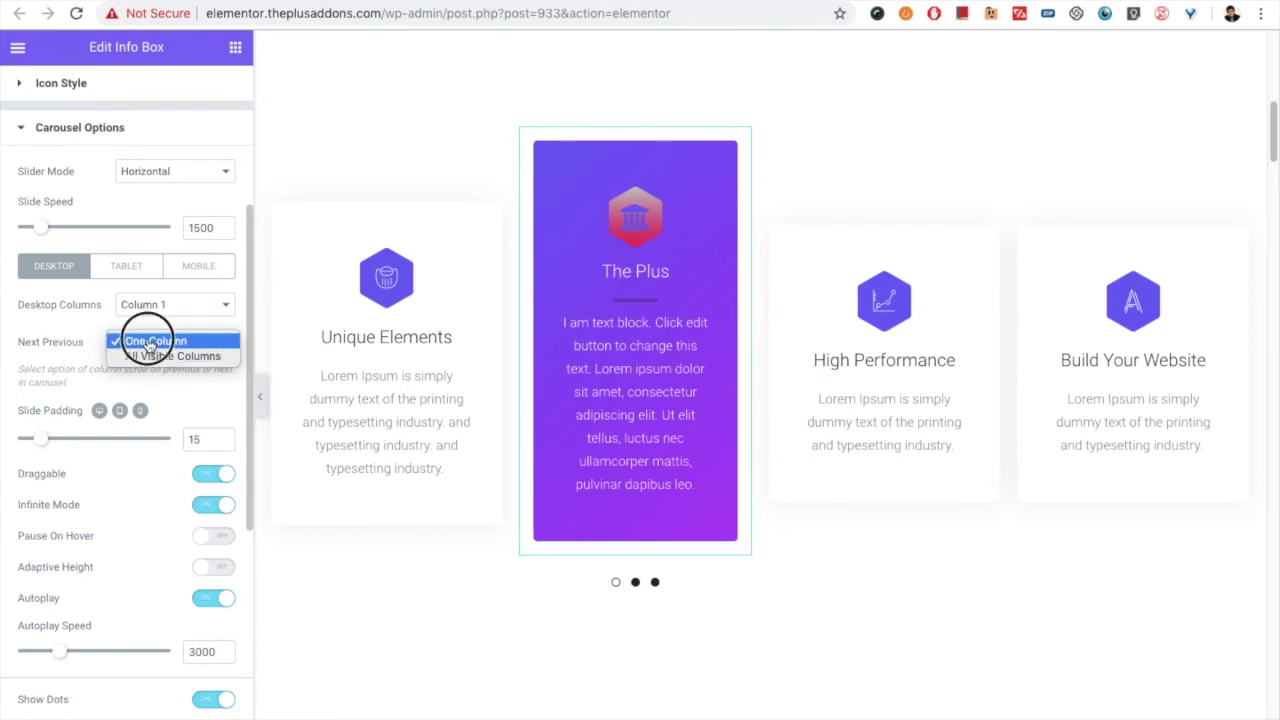
click(149, 341)
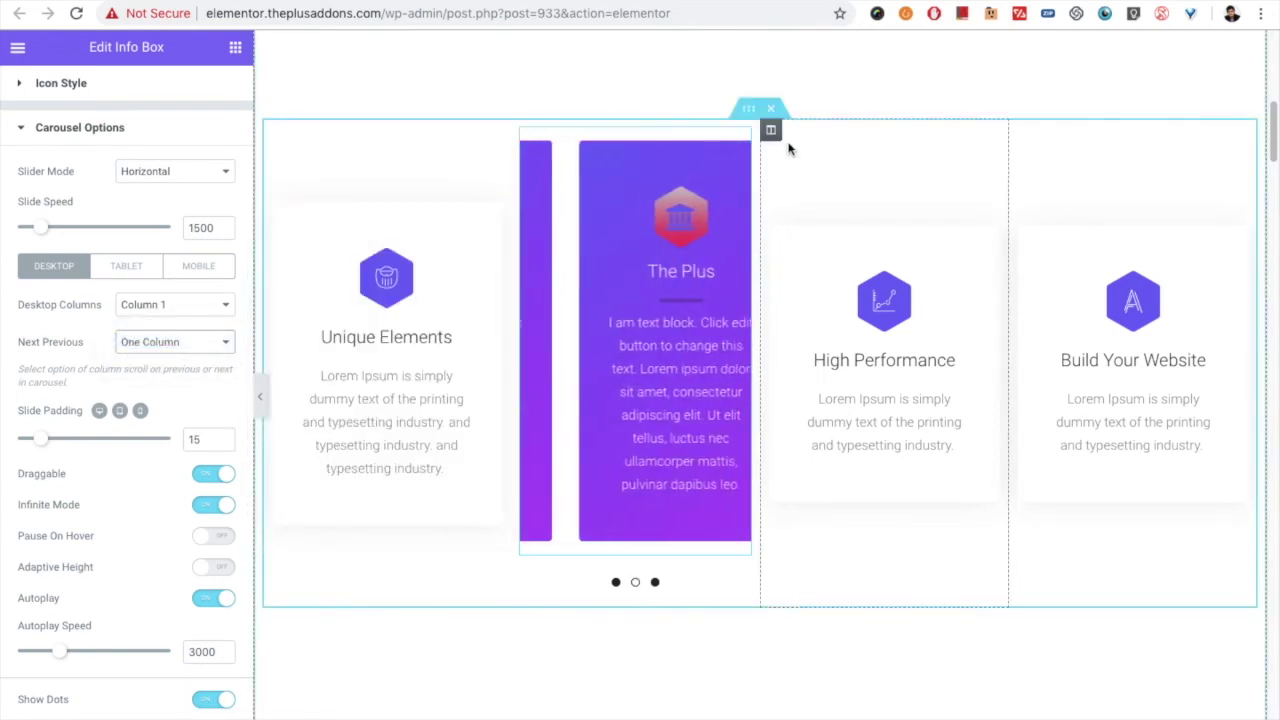
Delete the columns holding the High Performance, Build Your Website and Unique Elements boxes so only the carousel column remains.
right_click(768, 127)
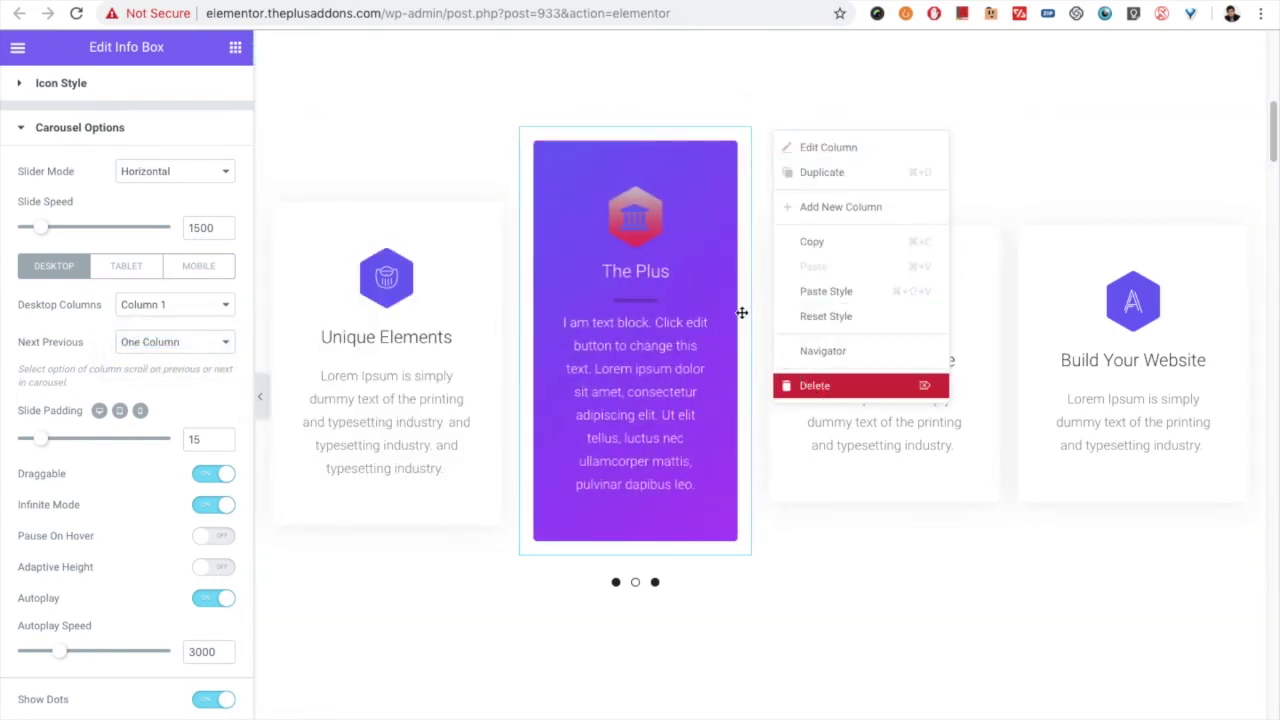
click(815, 385)
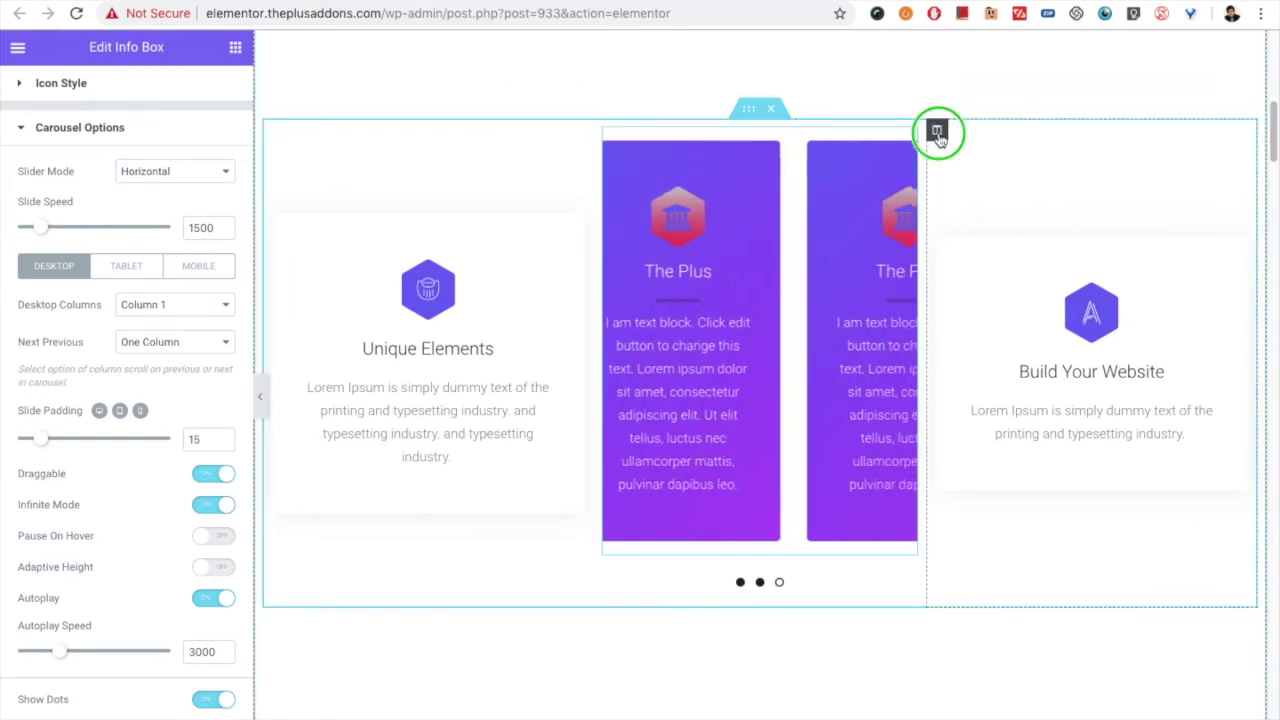
right_click(937, 132)
click(978, 386)
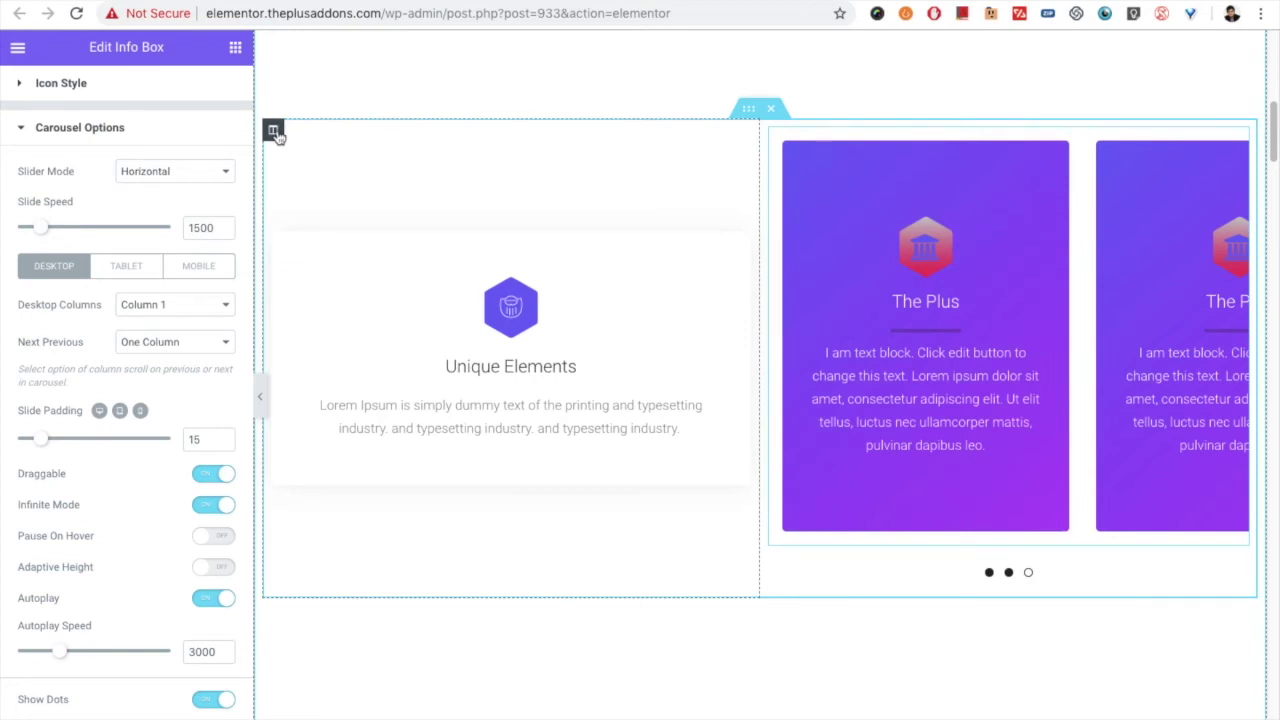
right_click(275, 136)
click(360, 383)
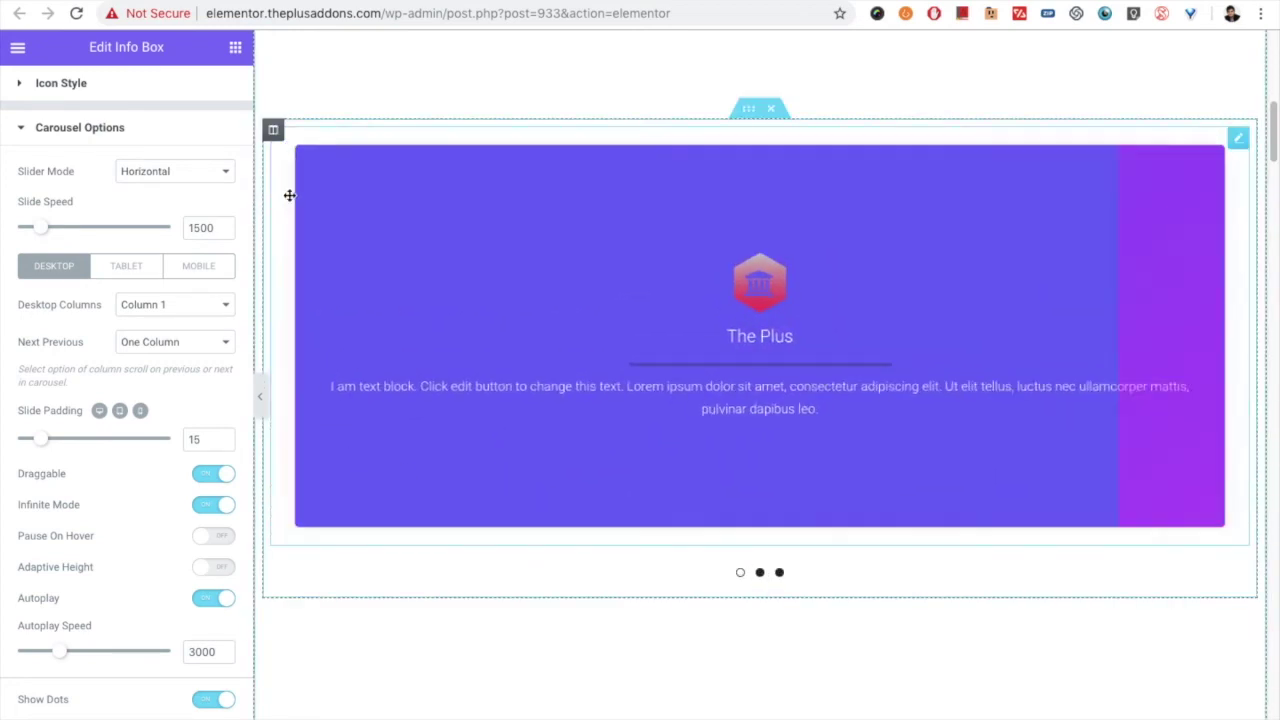
Set the carousel's Desktop Columns to Column 2 and, after paging through the slides, set Next Previous to All Visible Columns.
click(133, 310)
click(138, 318)
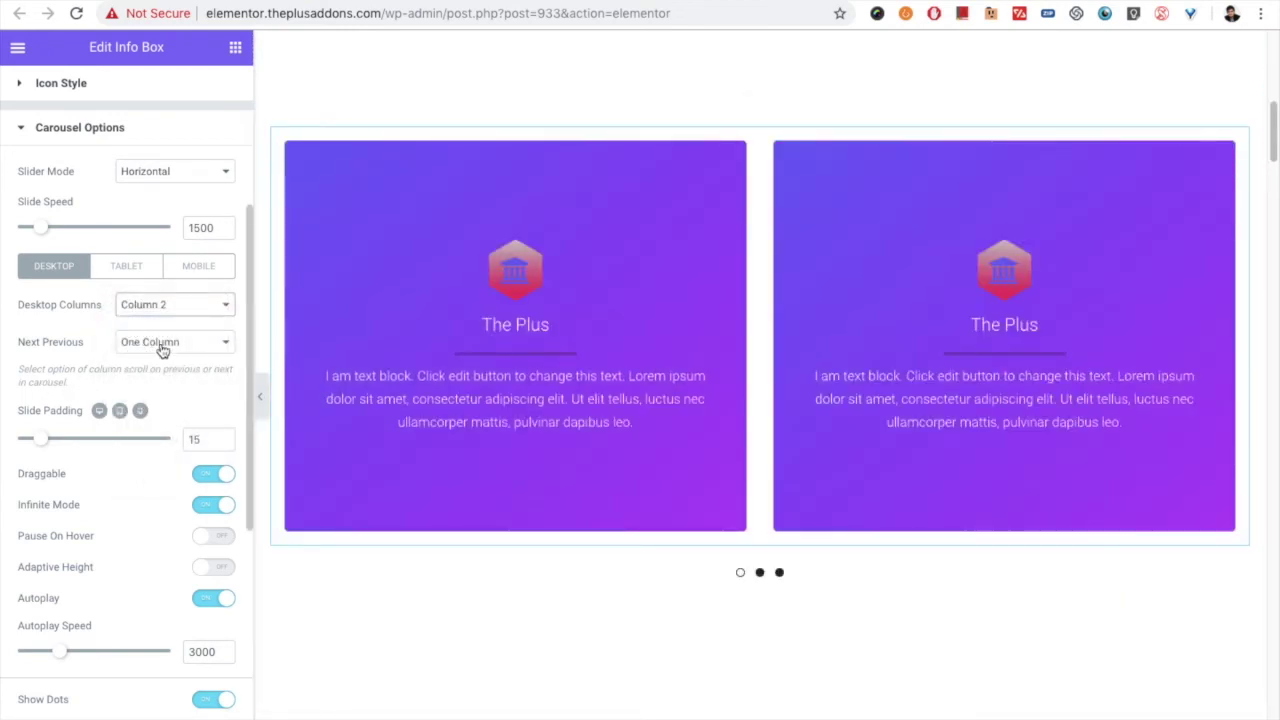
click(780, 574)
click(757, 575)
click(740, 573)
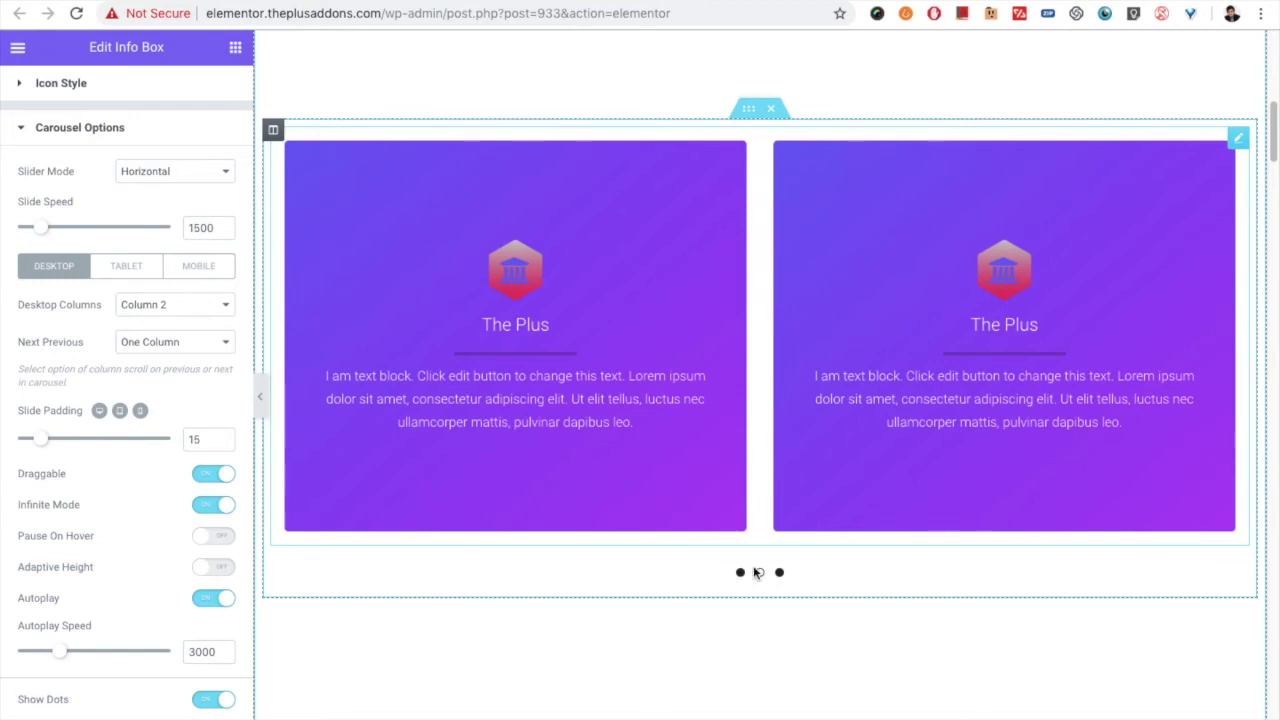
click(166, 341)
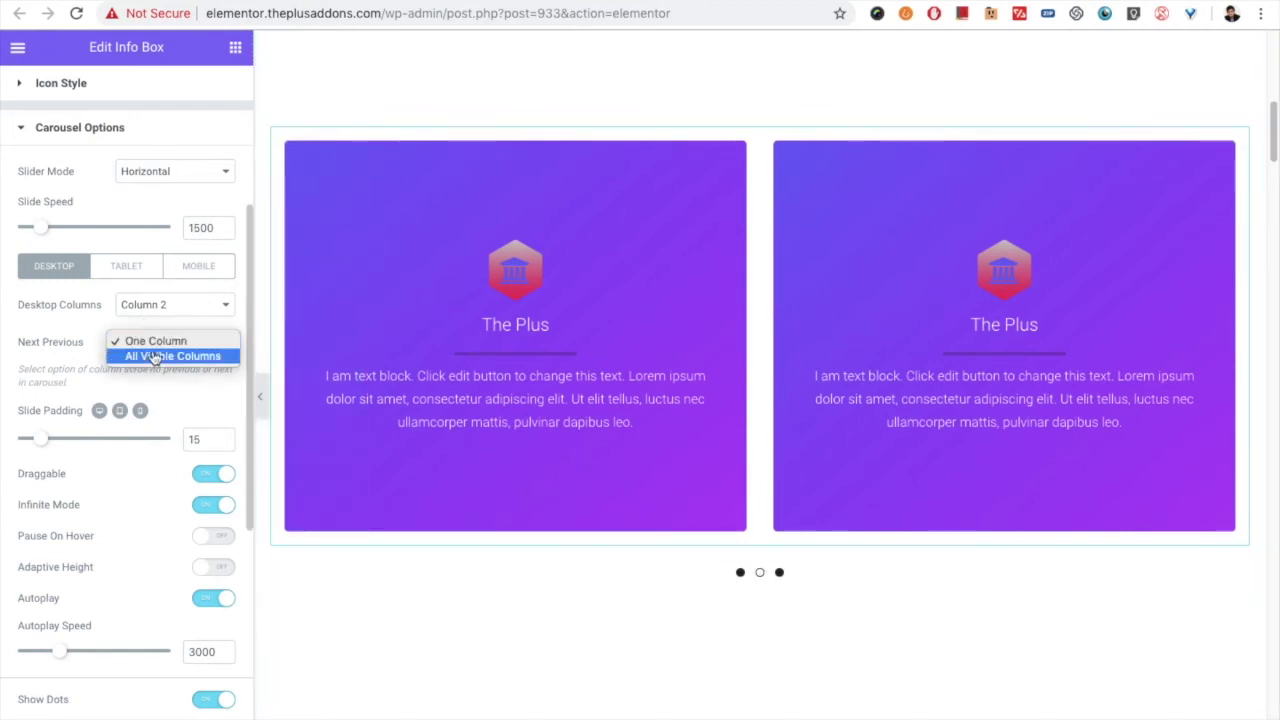
click(160, 356)
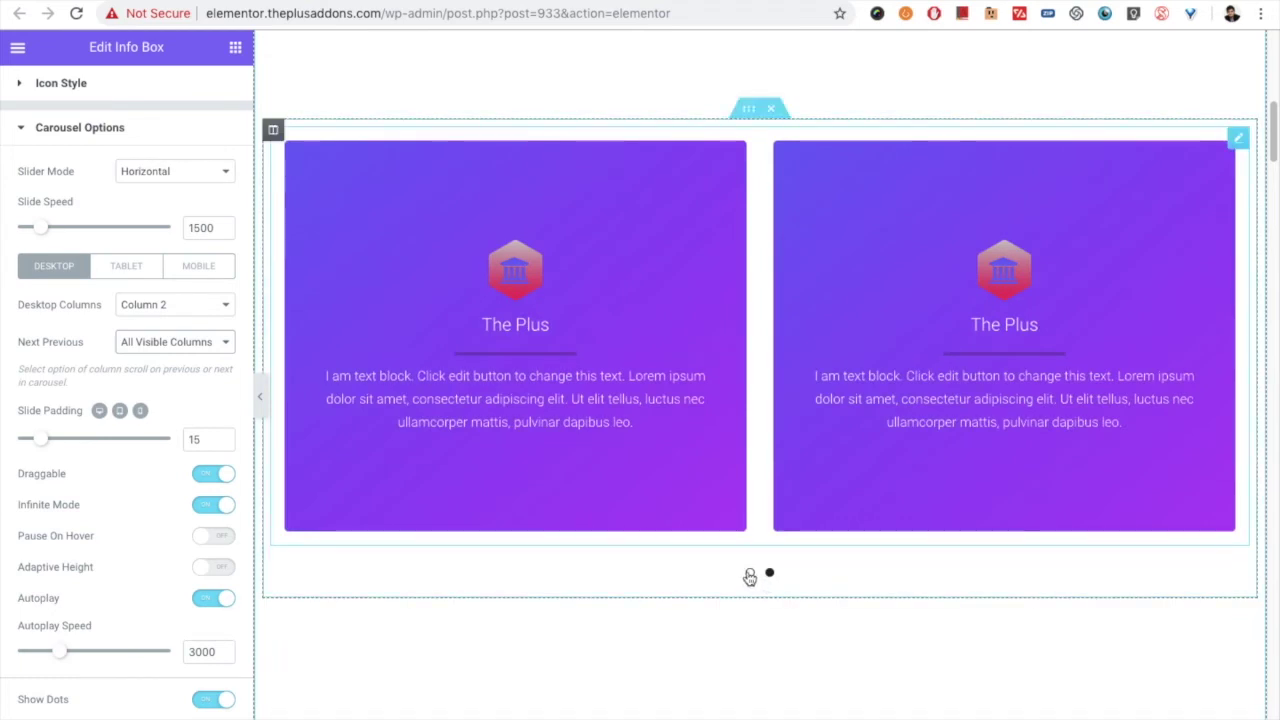
Duplicate the second The Plus carousel item three times so the carousel has six items.
click(767, 574)
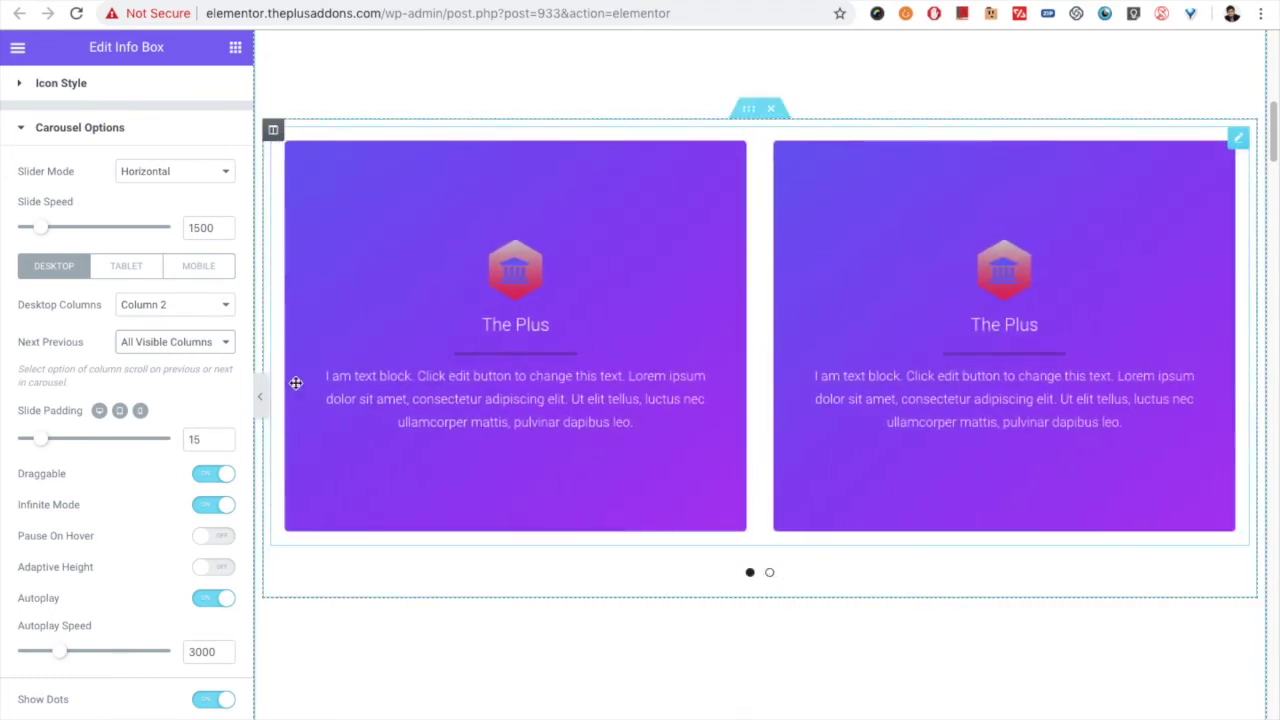
click(61, 83)
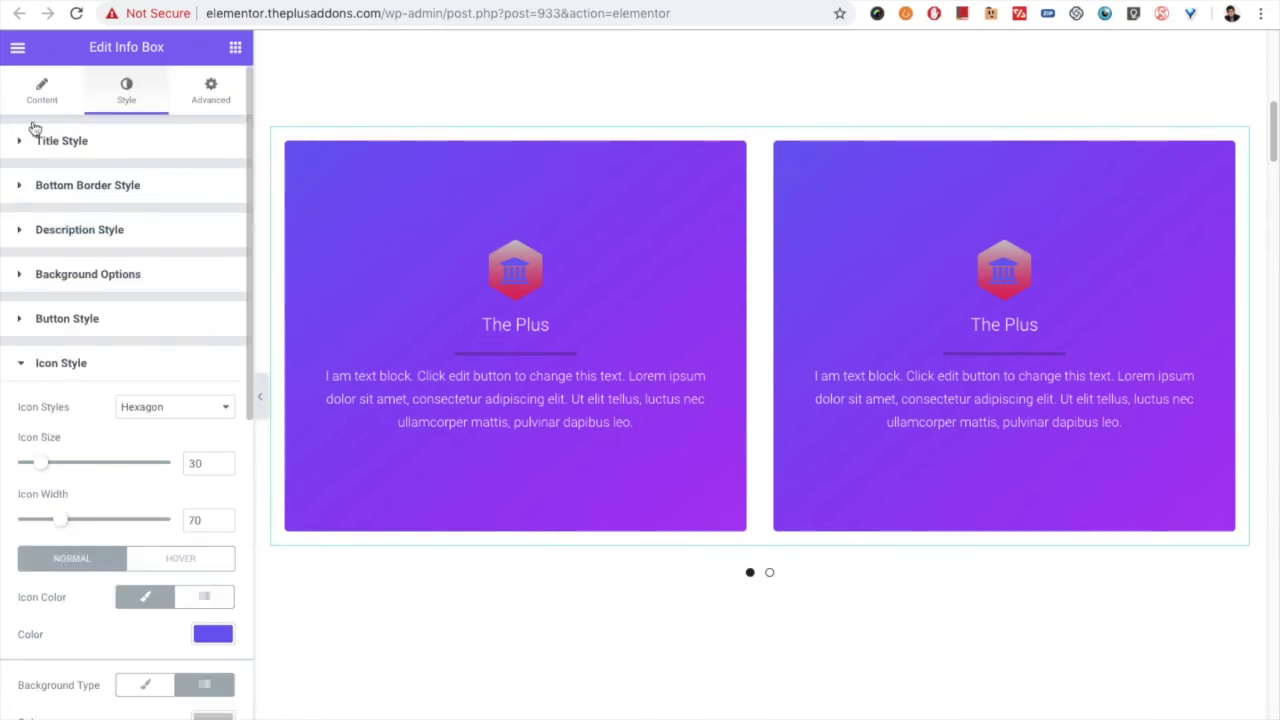
click(42, 90)
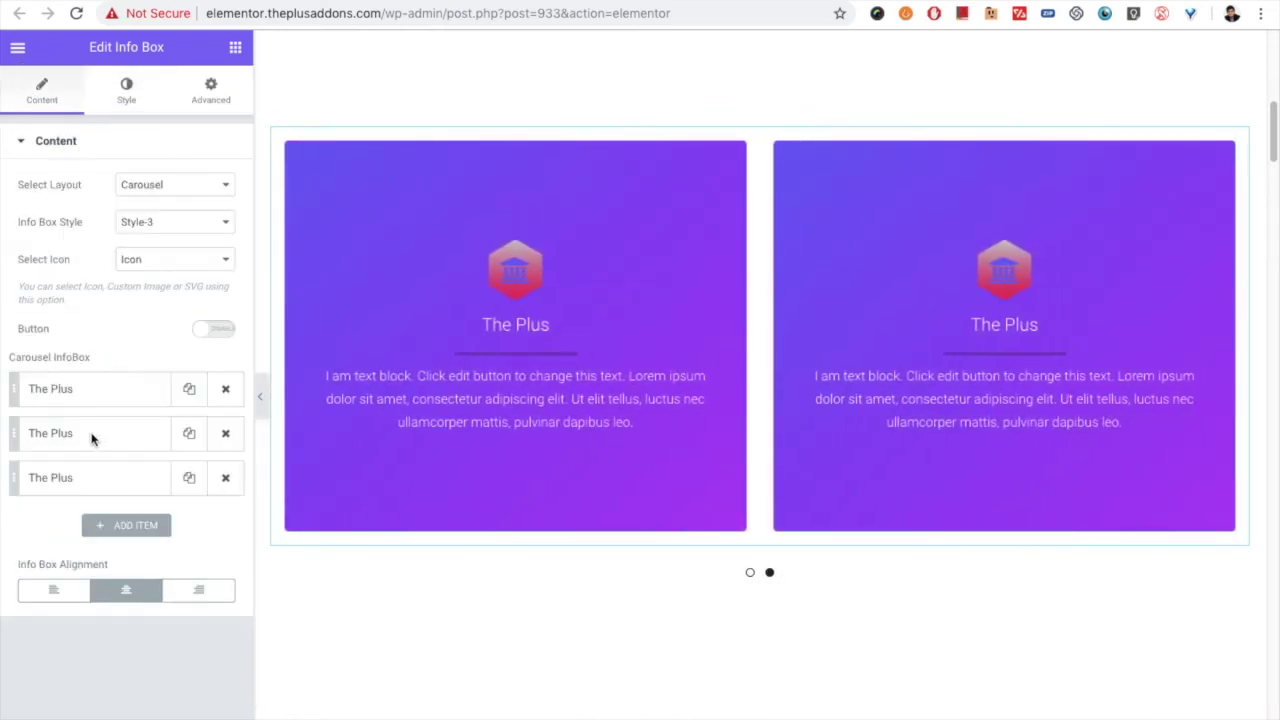
click(189, 434)
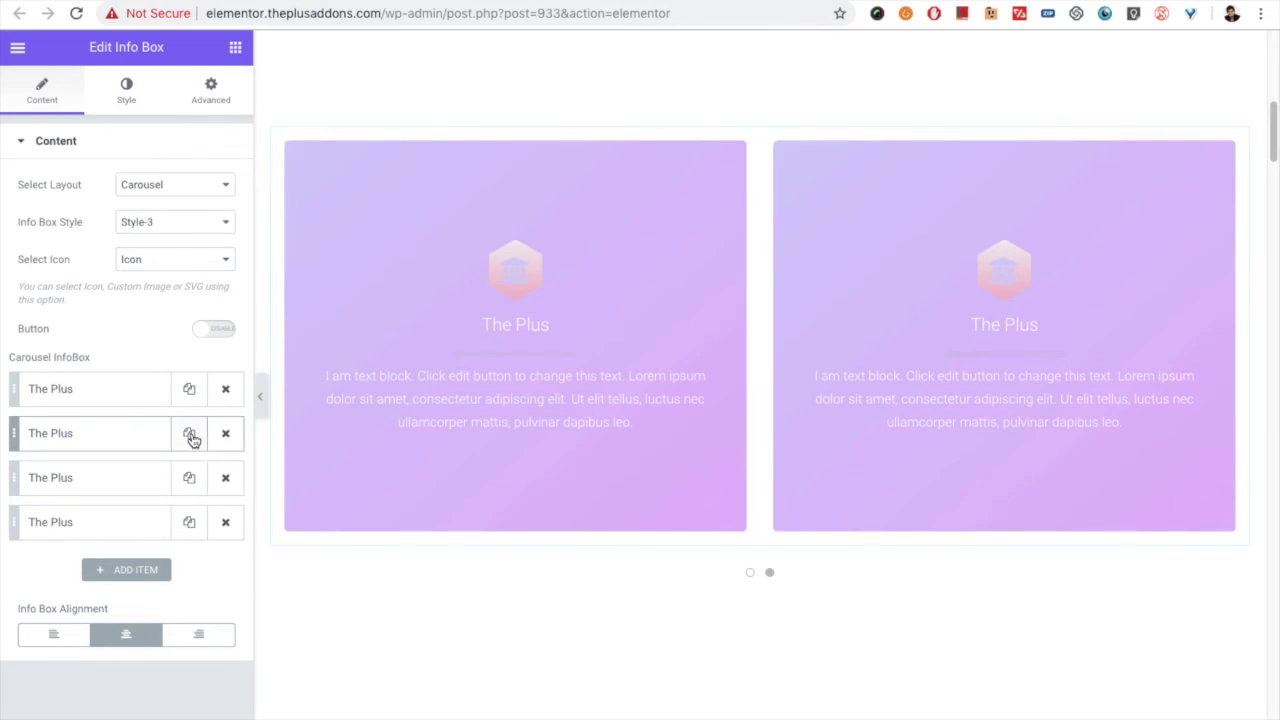
double_click(190, 436)
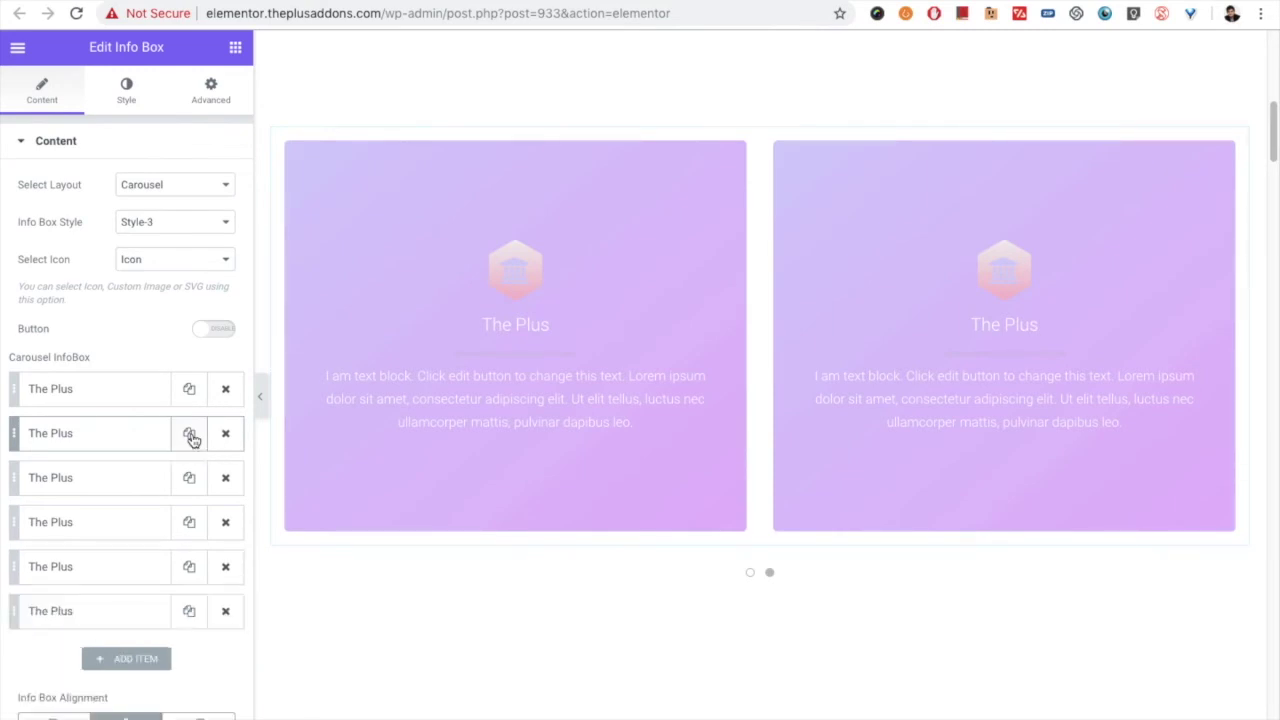
In the widget's carousel style options, set Next Previous to One Column.
click(126, 97)
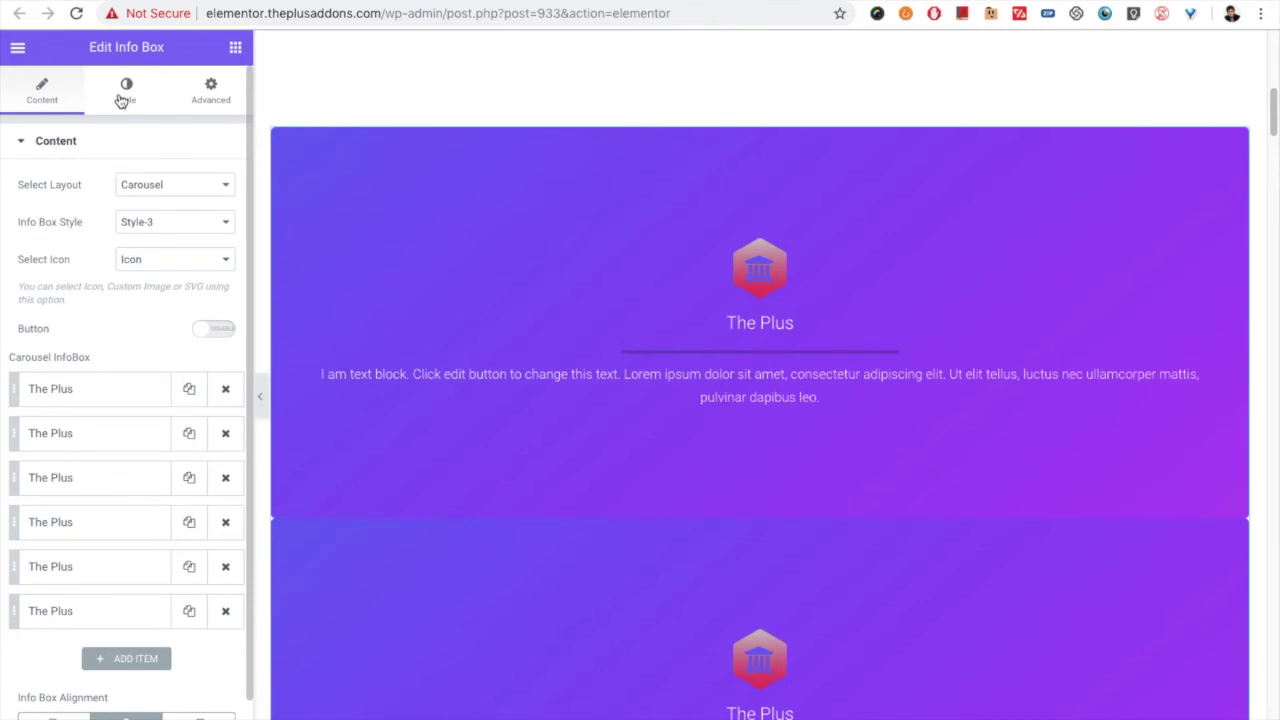
click(121, 100)
scroll(140, 480, down, 2)
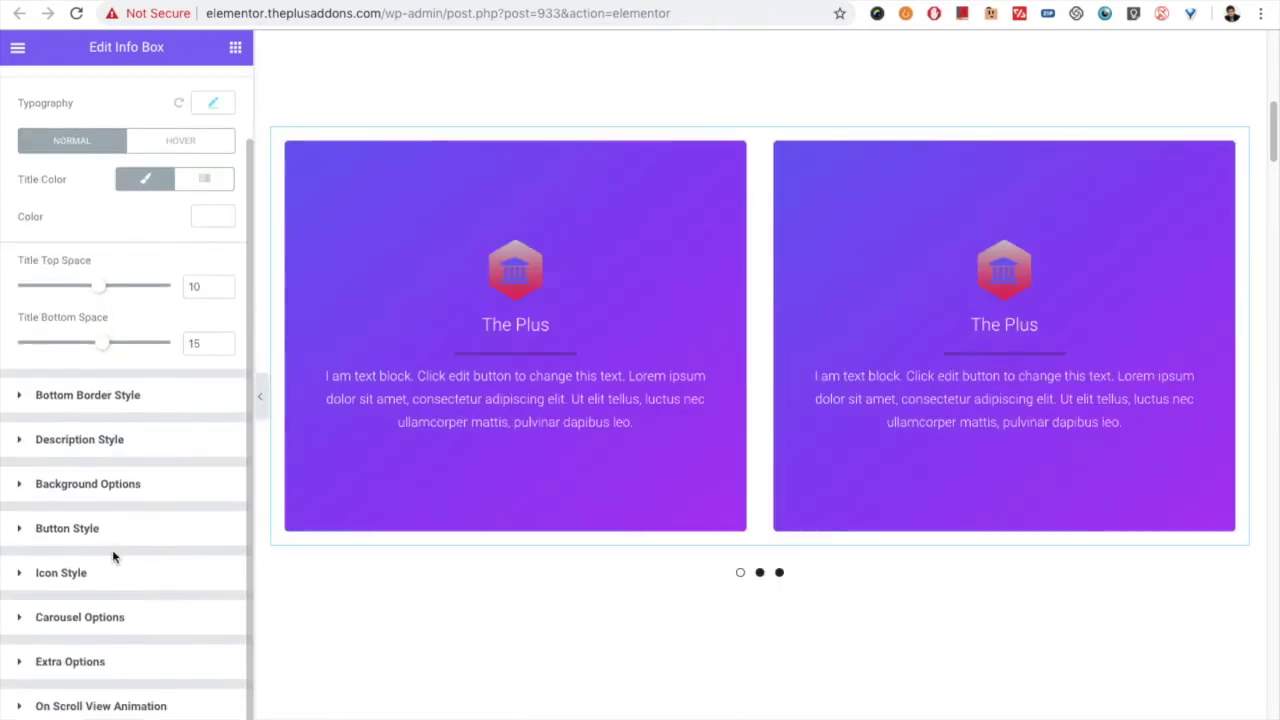
click(90, 617)
scroll(118, 500, down, 5)
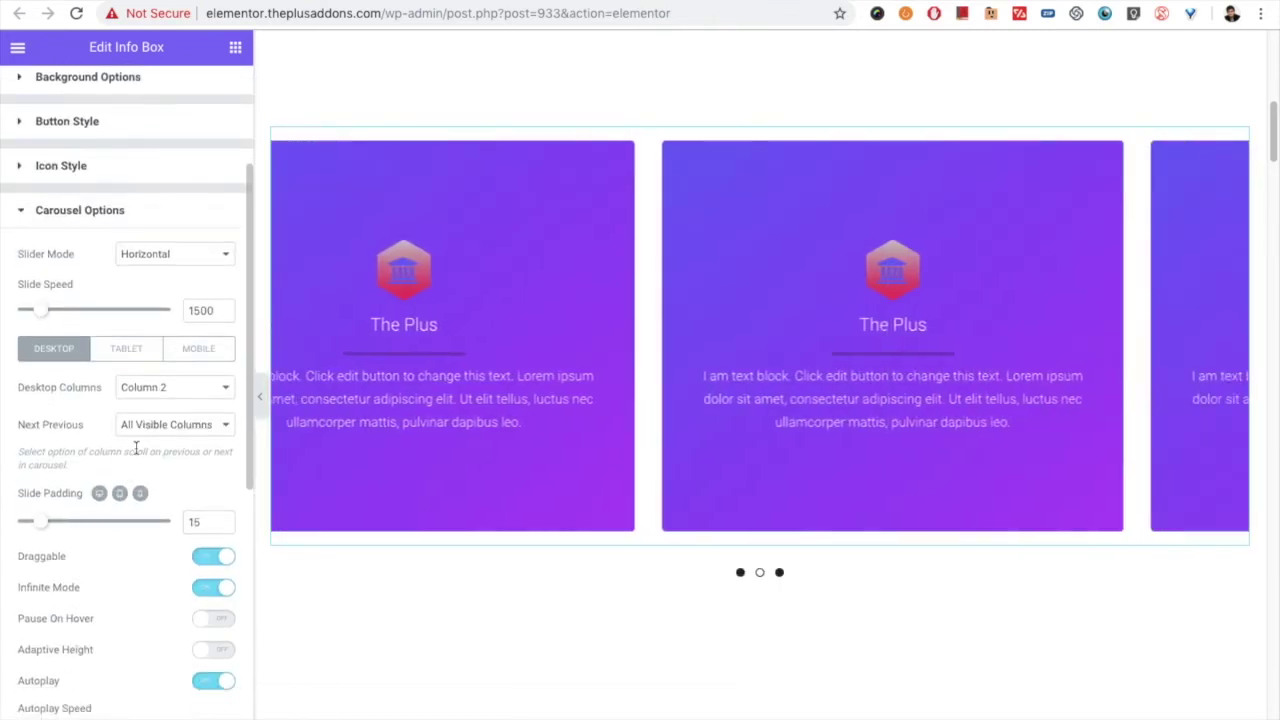
click(152, 432)
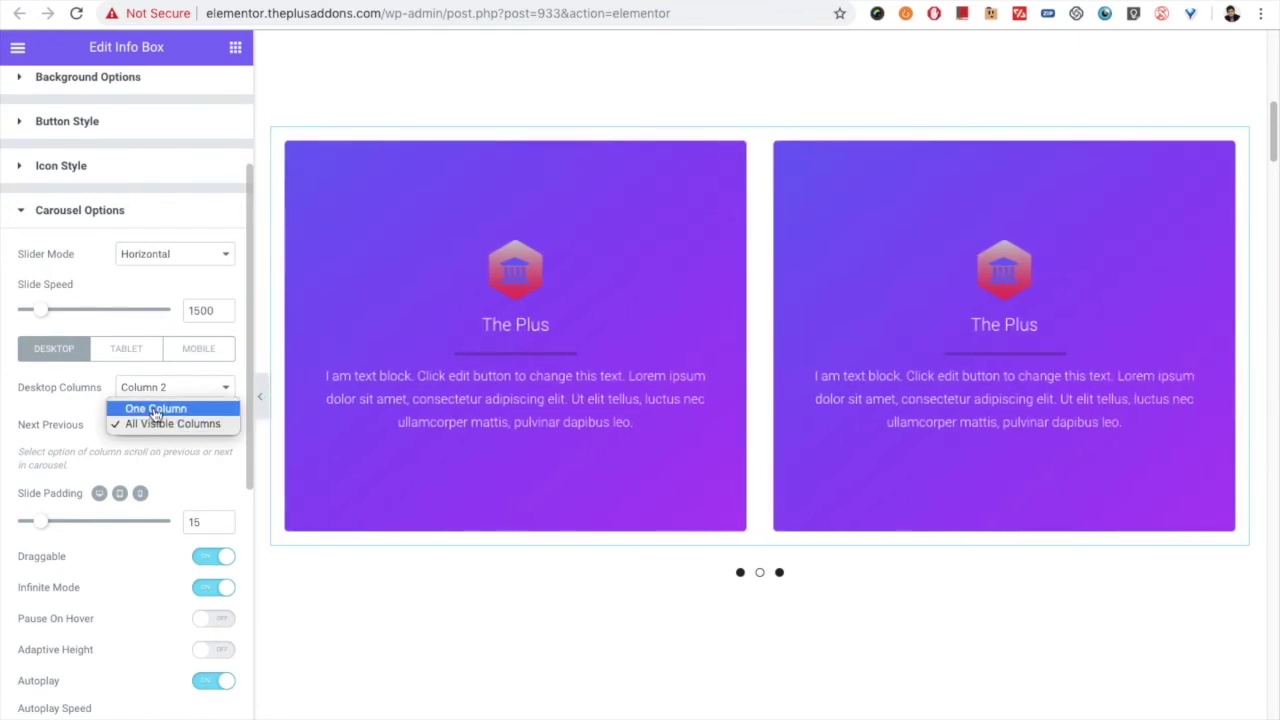
click(148, 410)
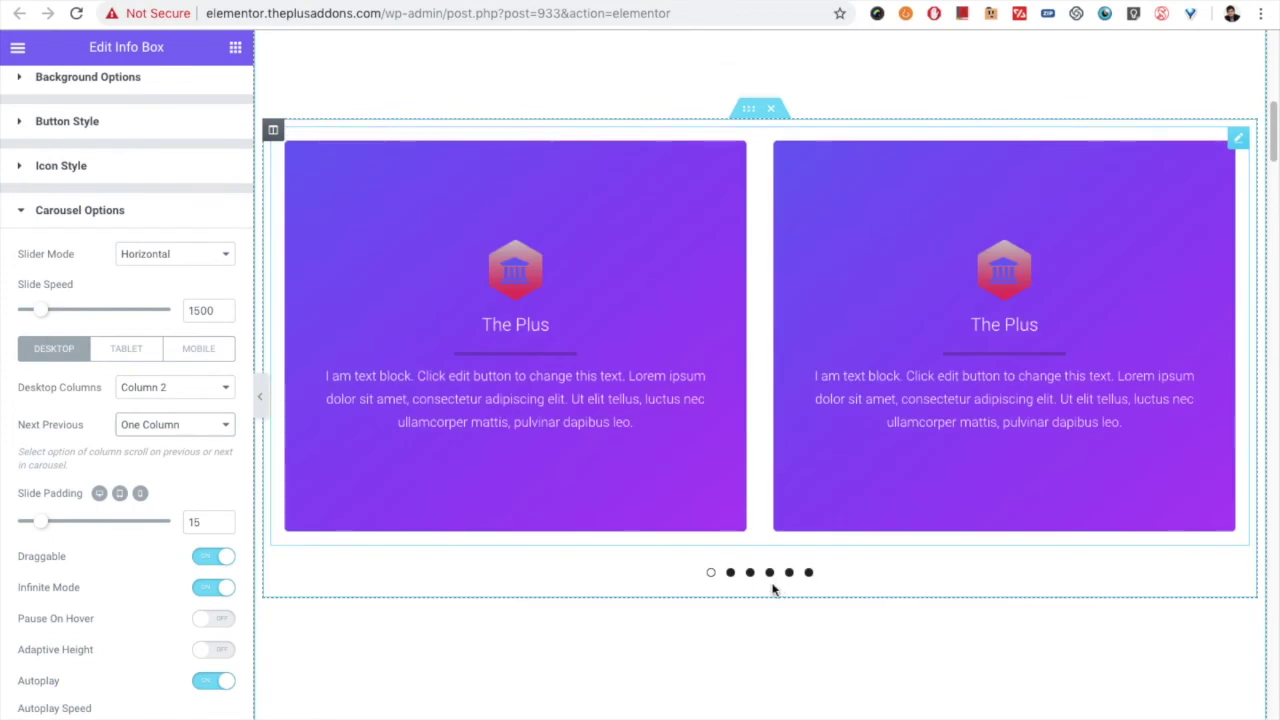
Set Next Previous to All Visible Columns and page through the carousel slides to preview the scrolling.
click(168, 425)
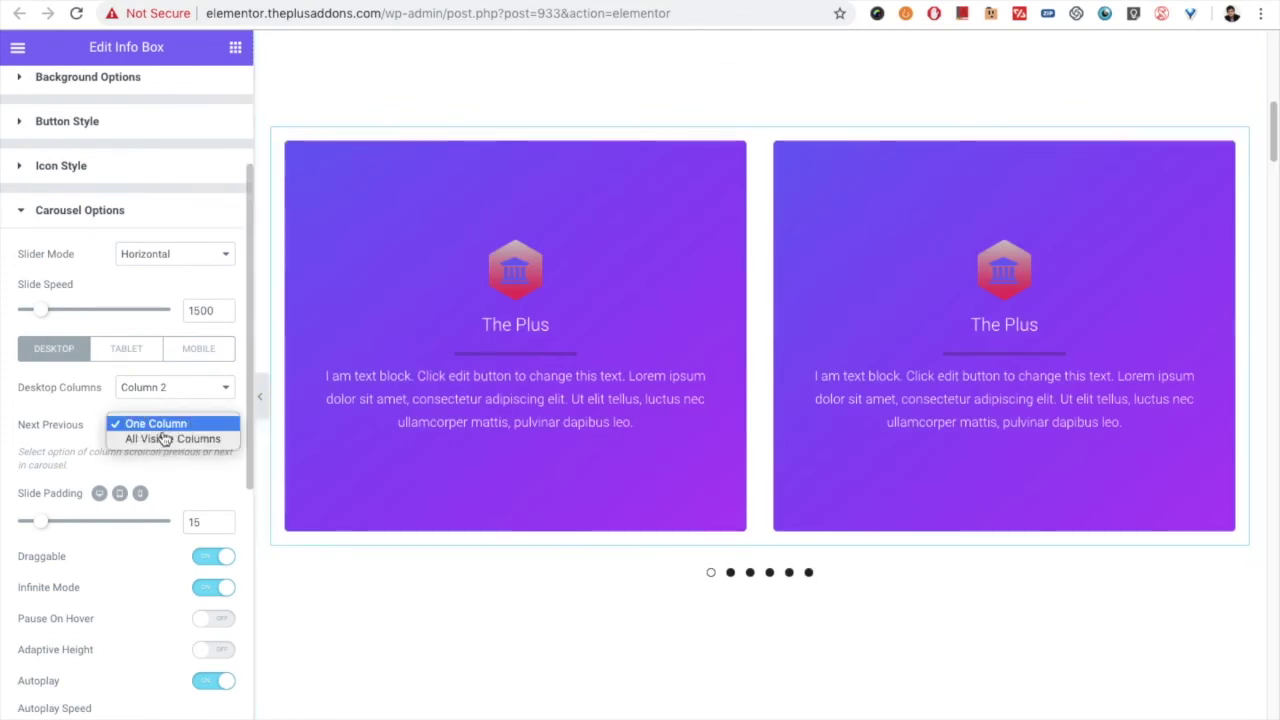
click(155, 443)
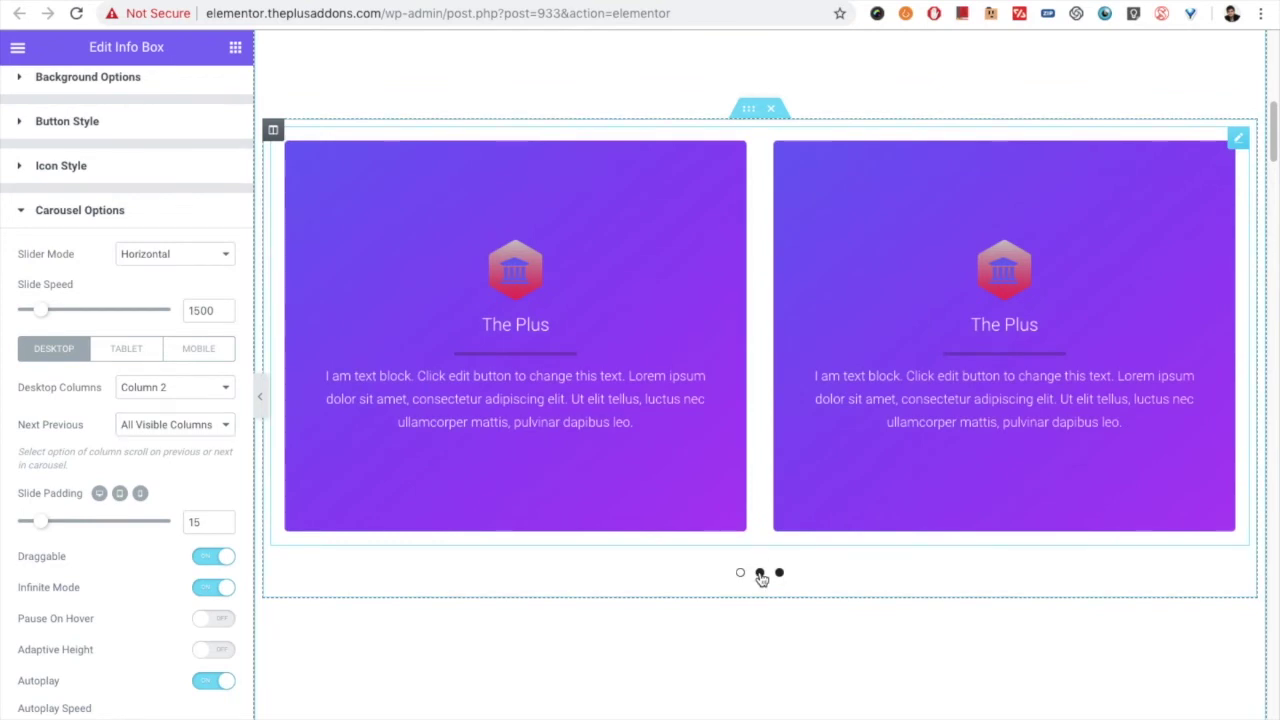
click(760, 574)
click(780, 574)
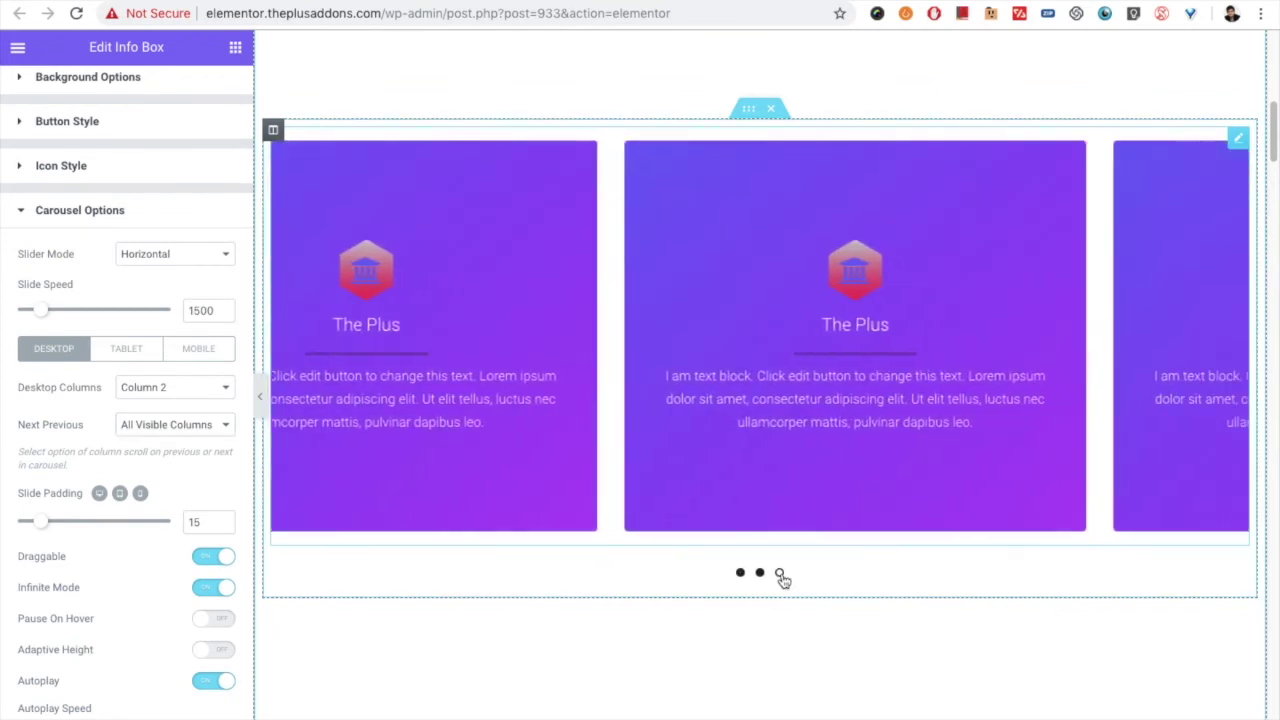
Set the carousel's Desktop Columns to Column 3 and its Slide Padding to 17.
click(183, 388)
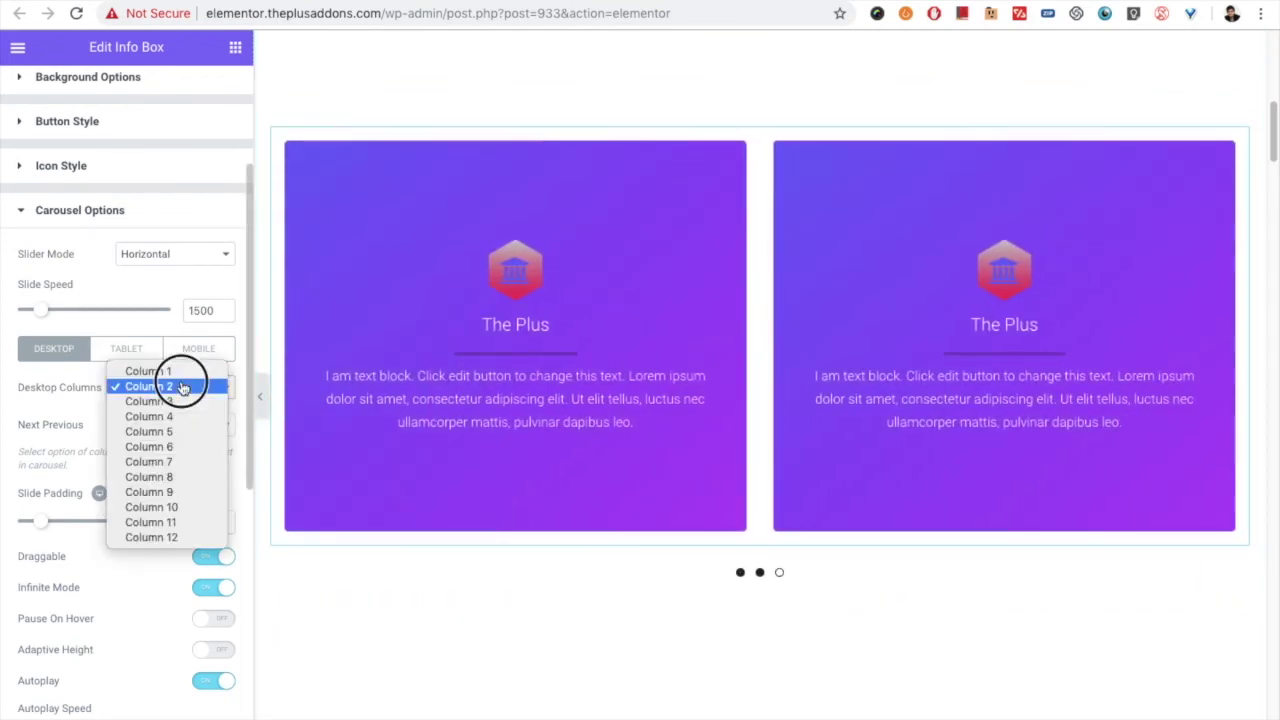
click(158, 402)
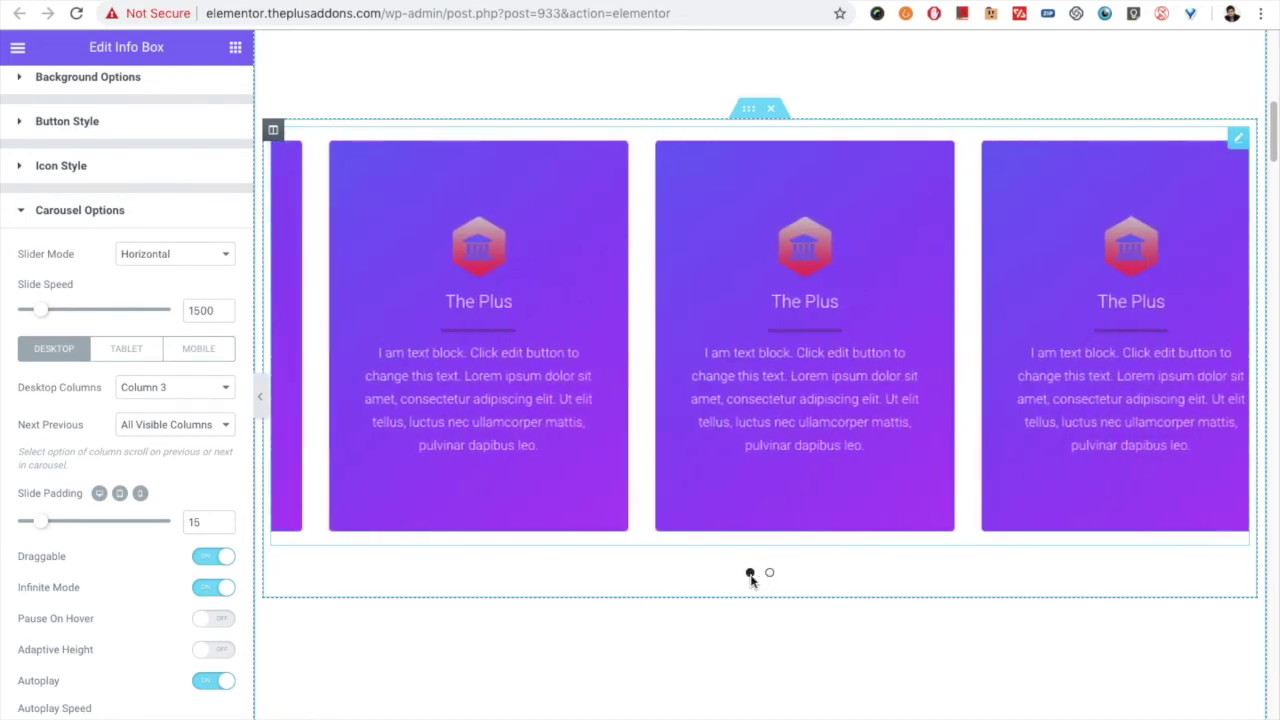
scroll(124, 505, down, 2)
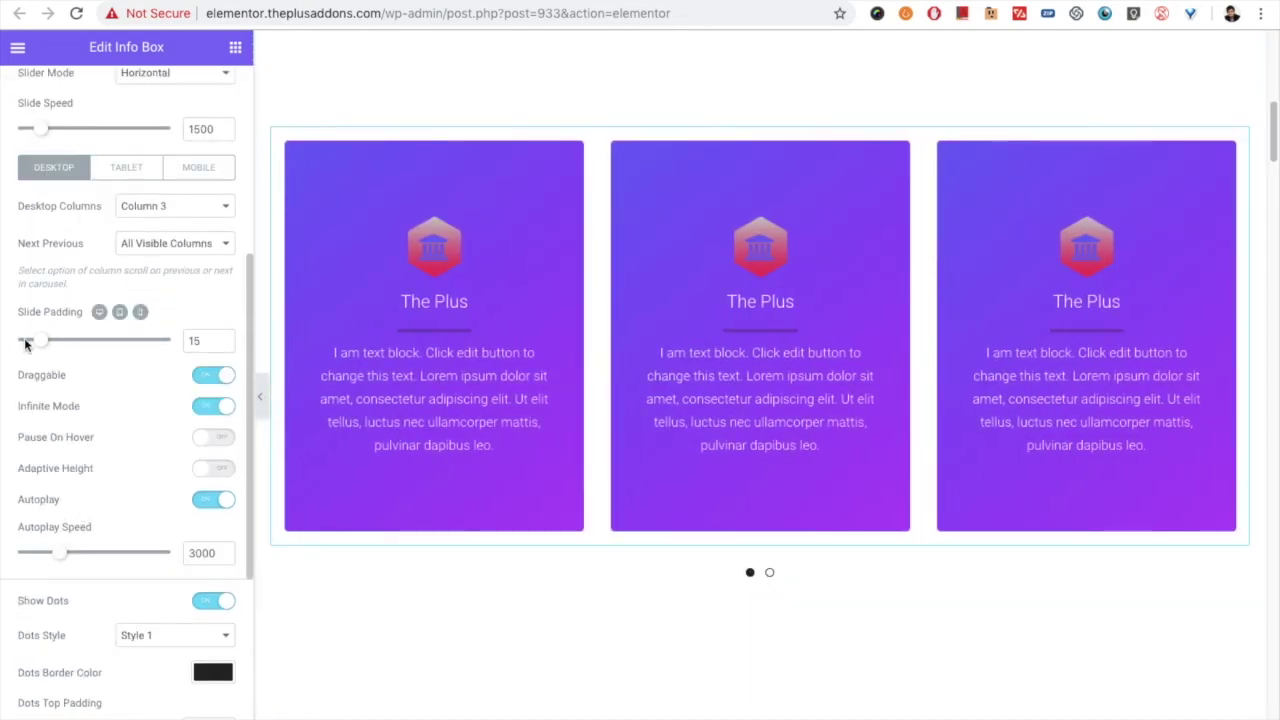
drag(57, 345, 42, 346)
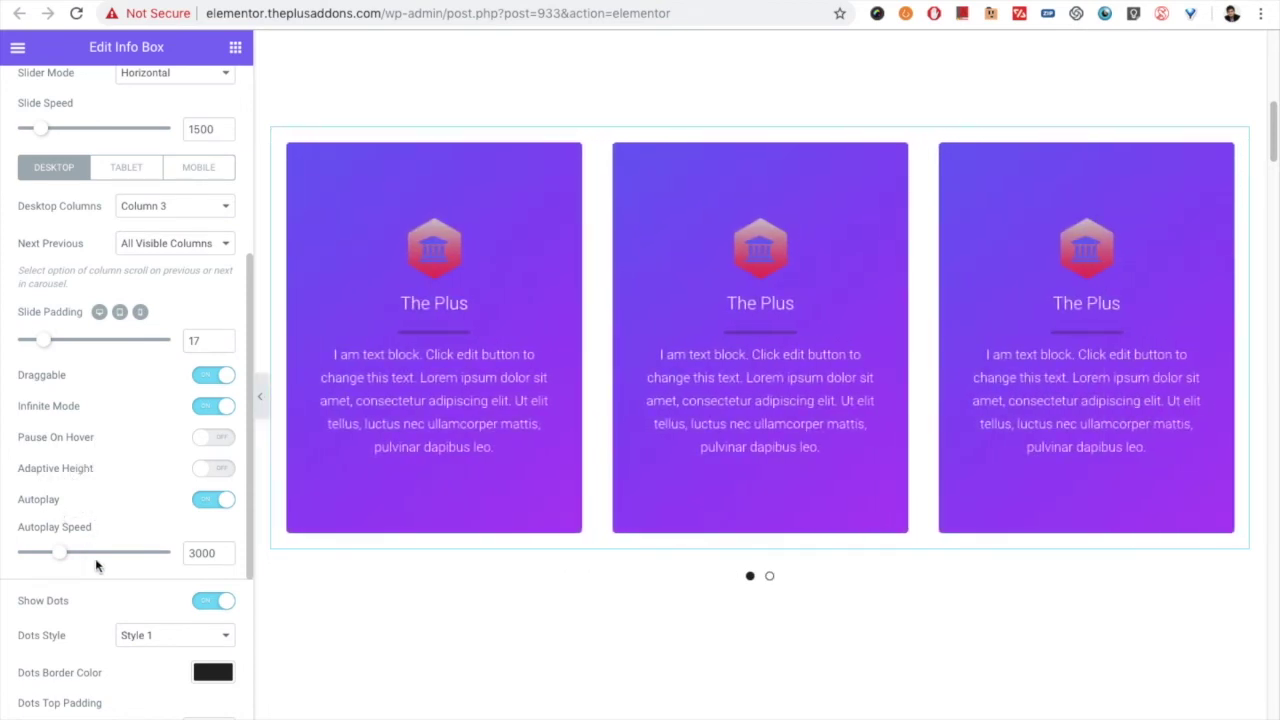
Change the carousel's Dots Style to Style 5 and make the Dots Background Color a medium gray.
scroll(95, 563, down, 2)
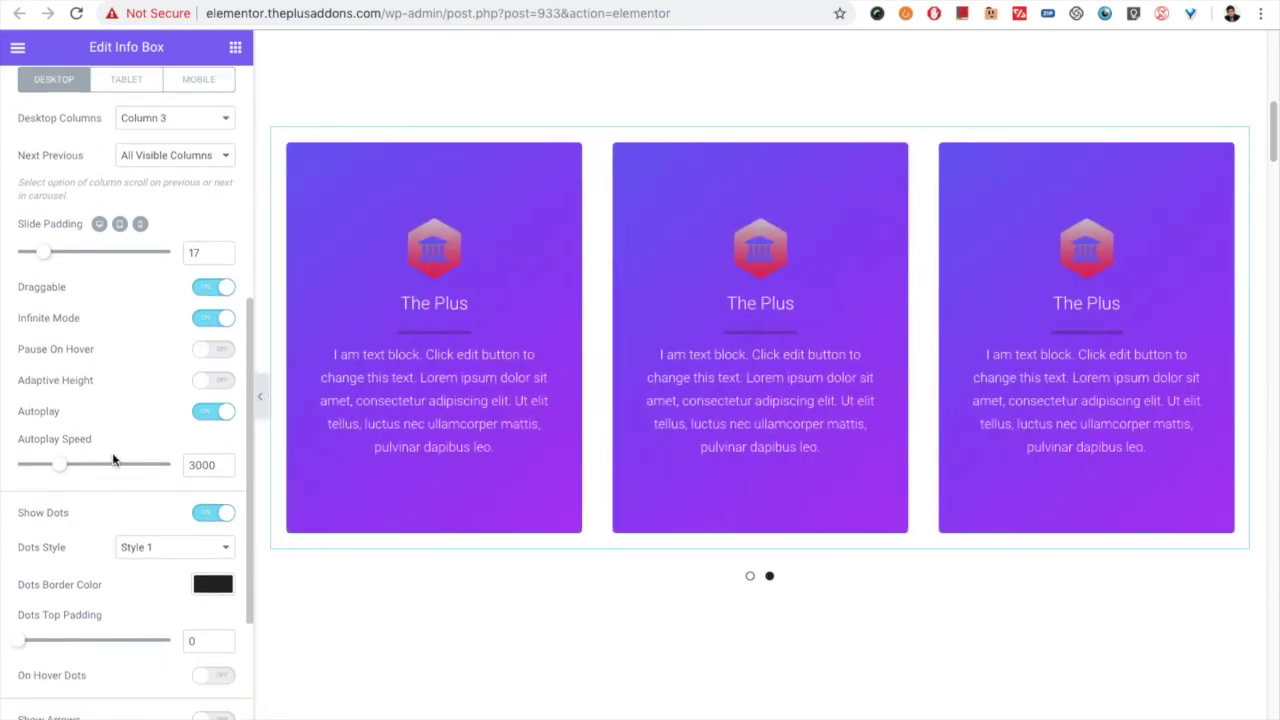
scroll(80, 515, down, 5)
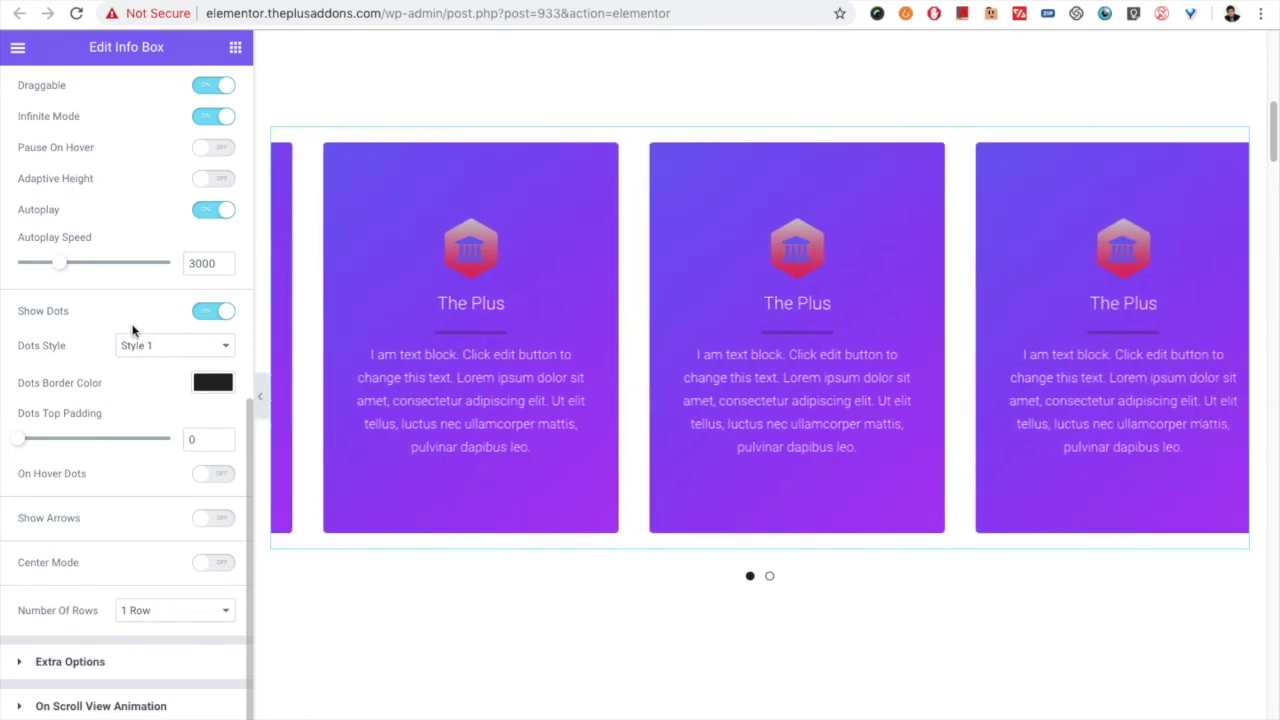
click(170, 346)
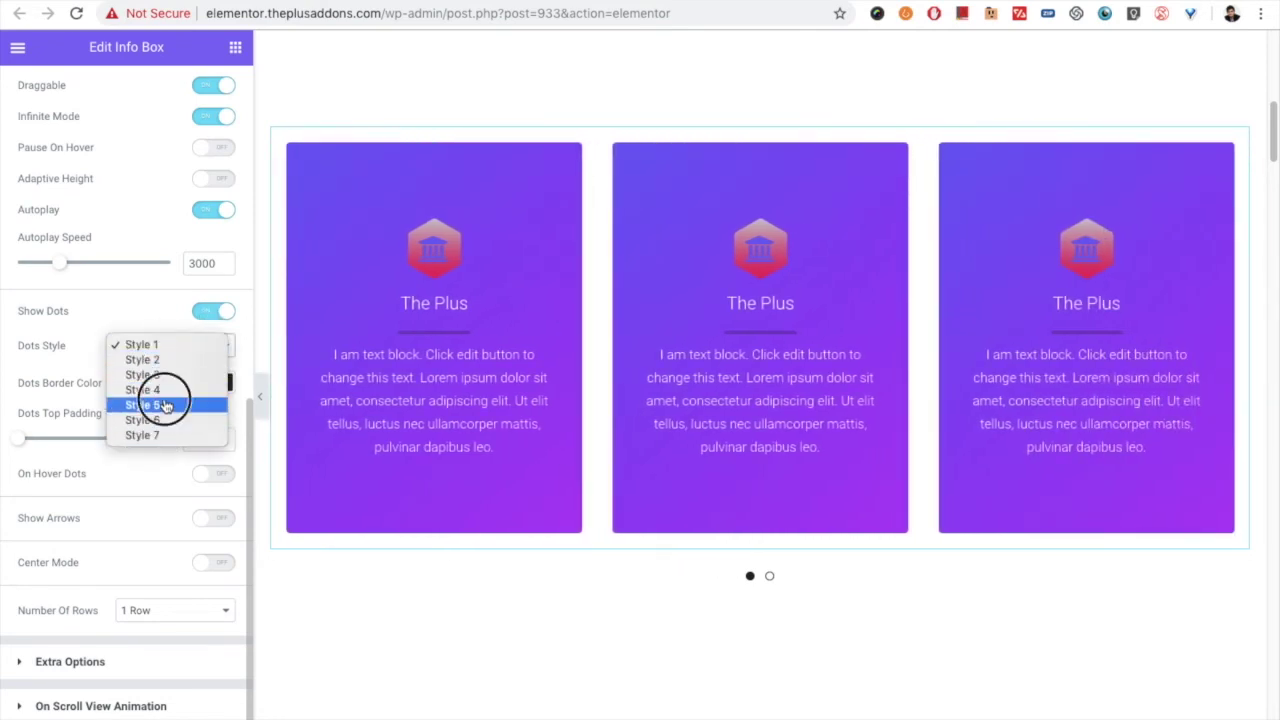
click(165, 405)
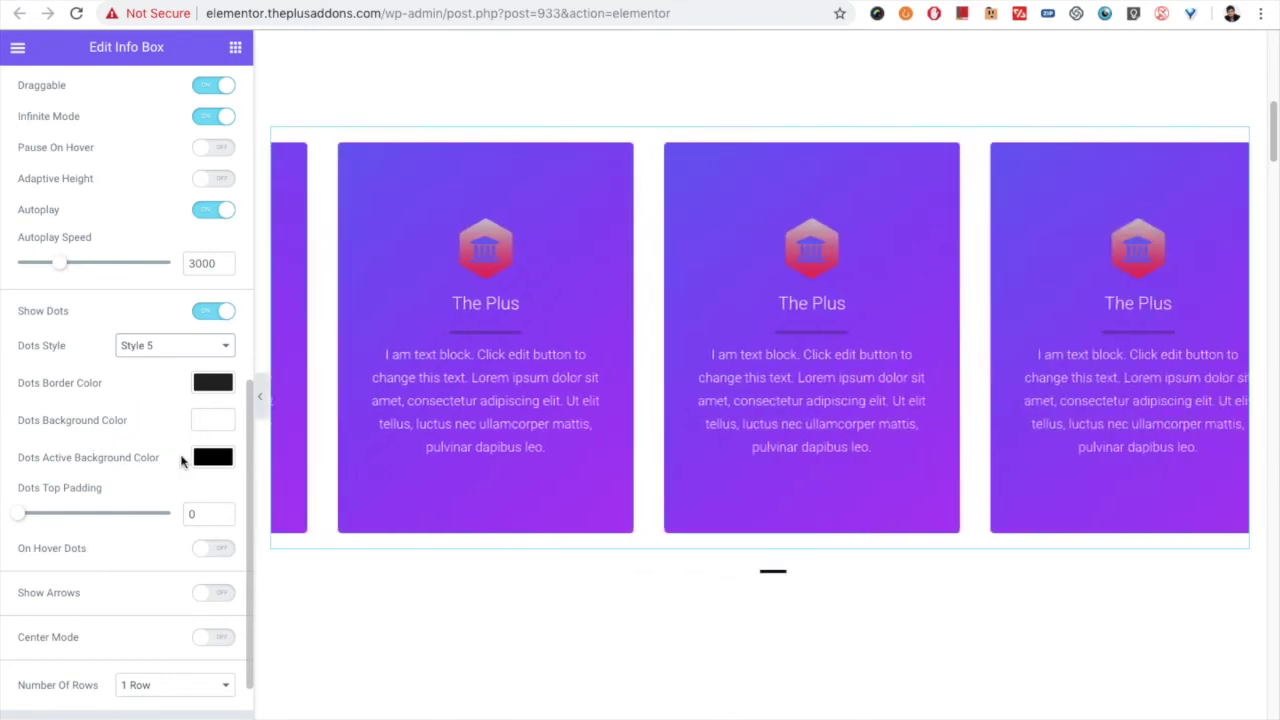
click(210, 420)
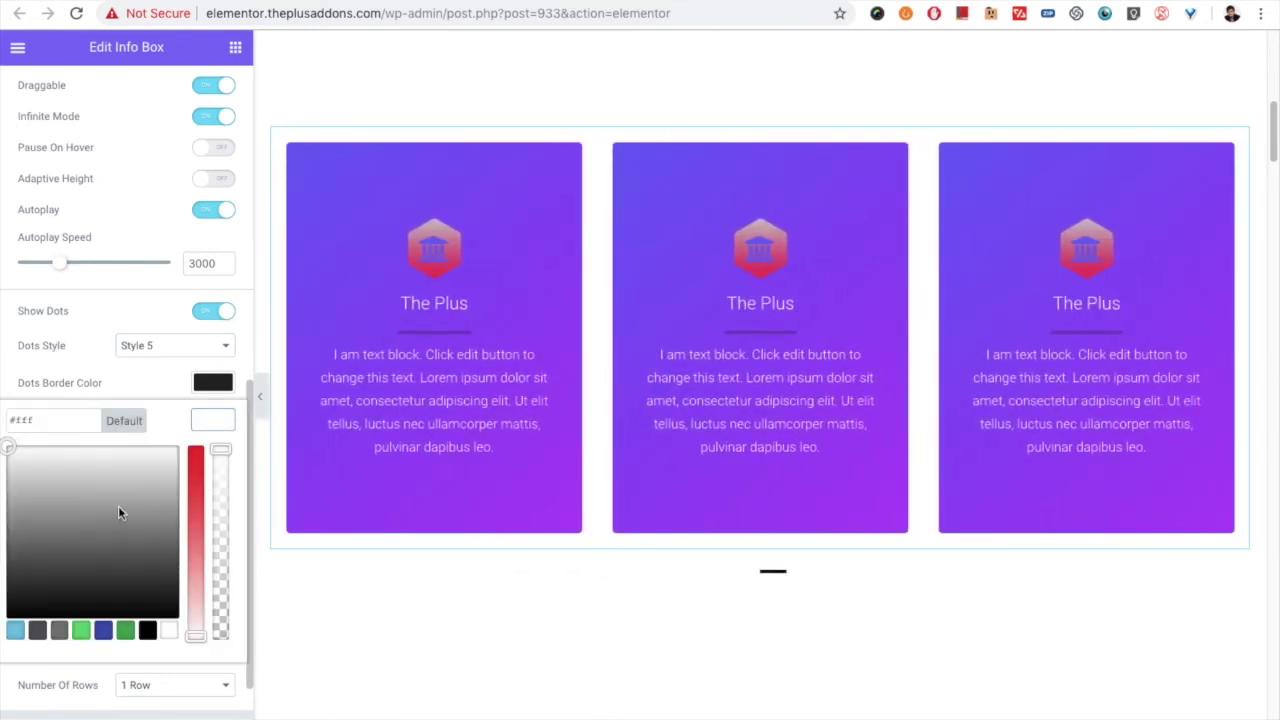
click(111, 510)
click(228, 420)
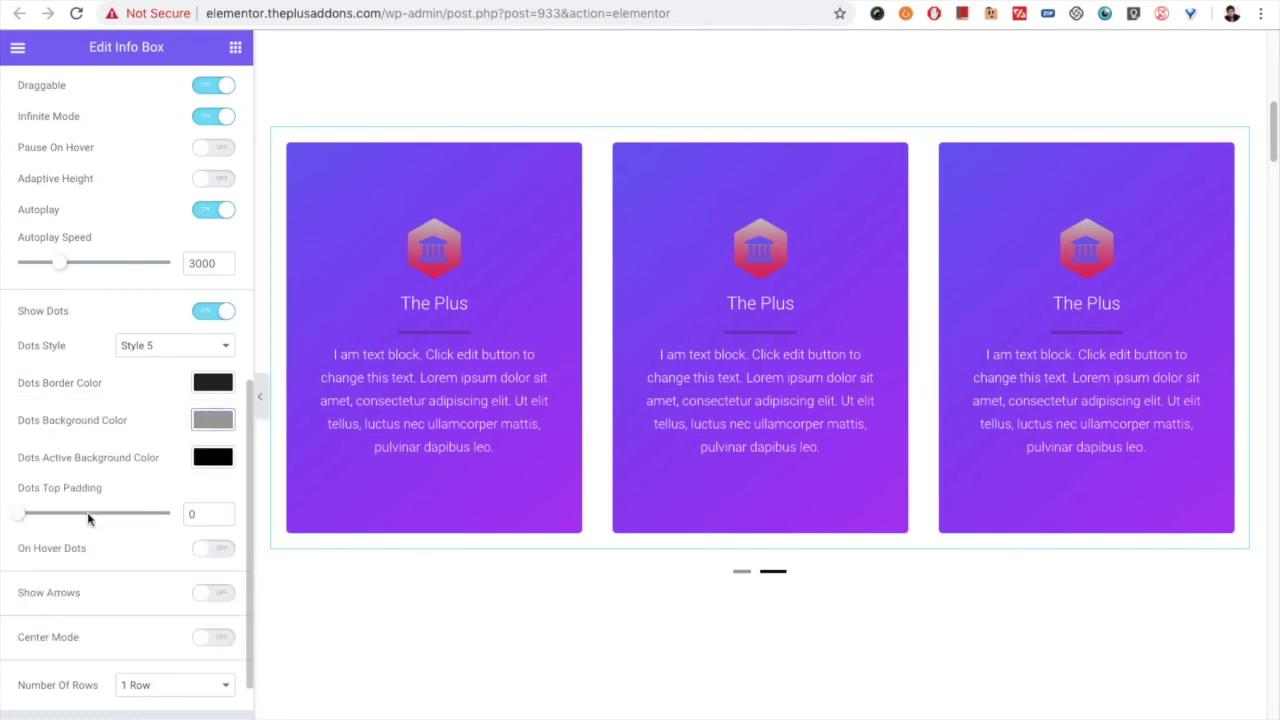
Set Dots Top Padding to 24 and enable On Hover Dots for the carousel.
scroll(60, 510, down, 1)
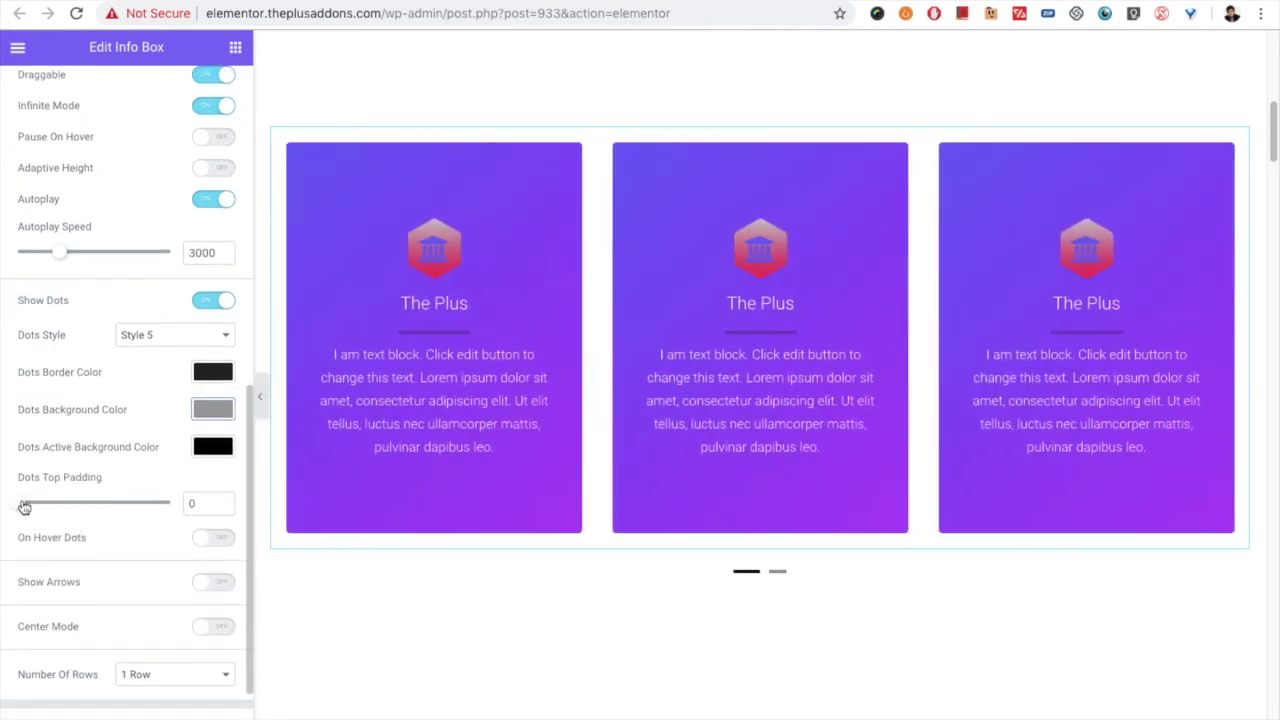
mouse_move(24, 507)
mouse_down()
mouse_move(49, 503)
mouse_move(28, 503)
mouse_up()
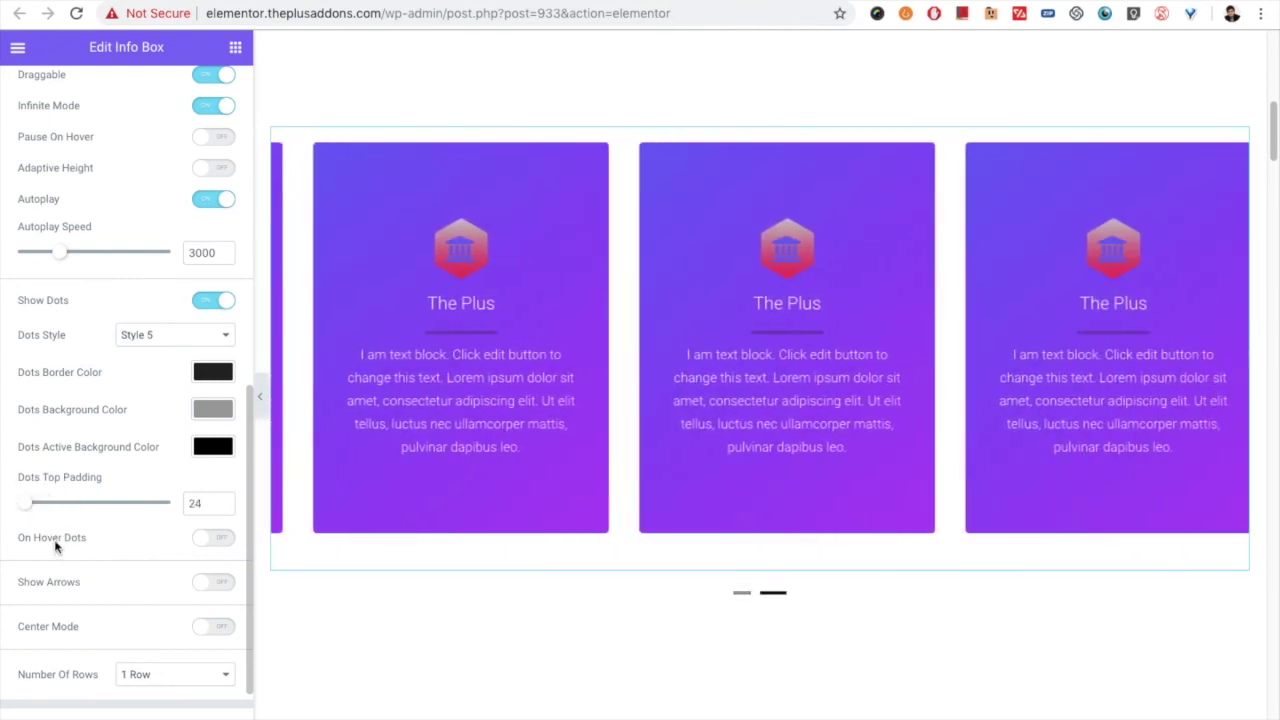
click(212, 539)
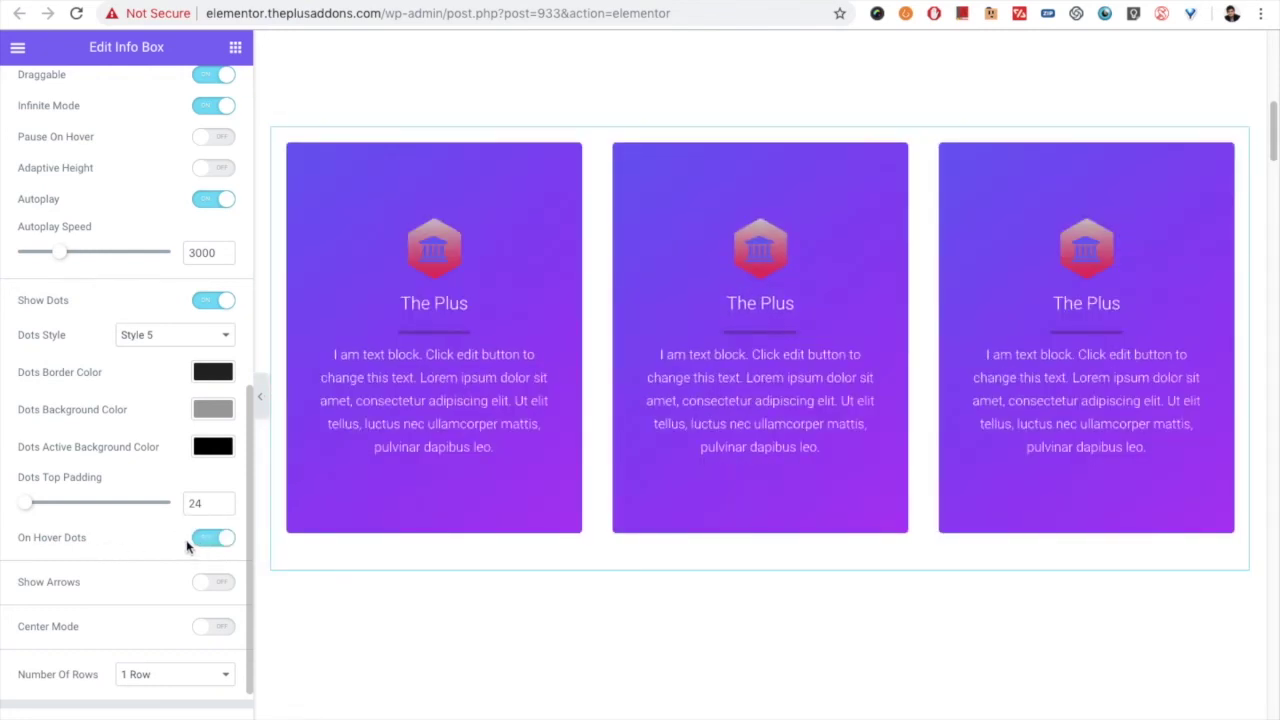
mouse_move(680, 349)
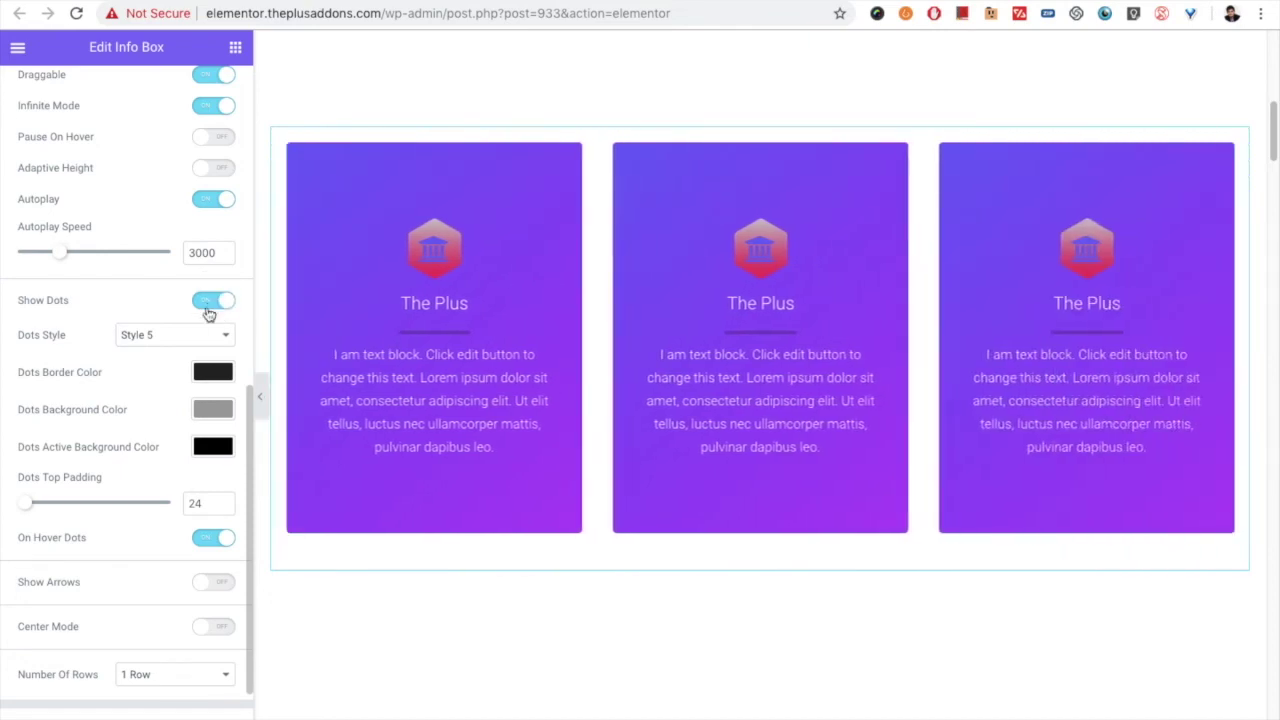
Replace the carousel's dots with navigation arrows in Style 2, with On Hover Arrow enabled.
click(213, 300)
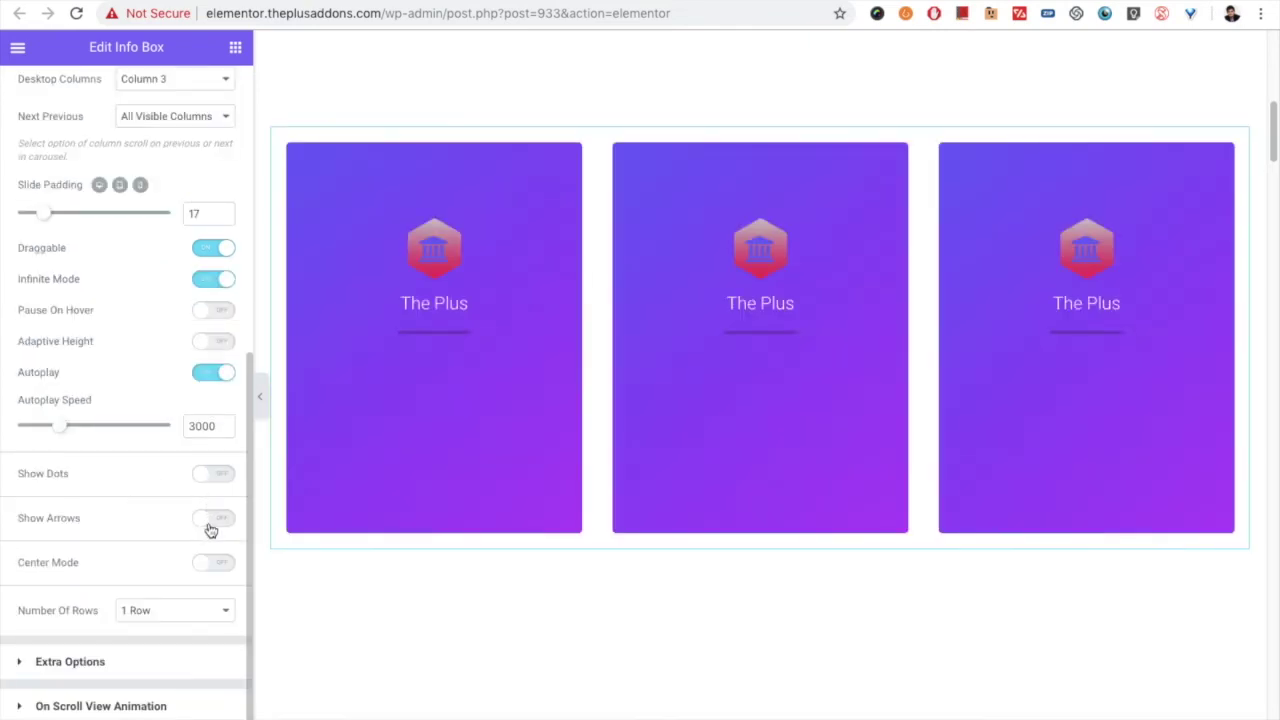
click(206, 517)
scroll(208, 522, down, 2)
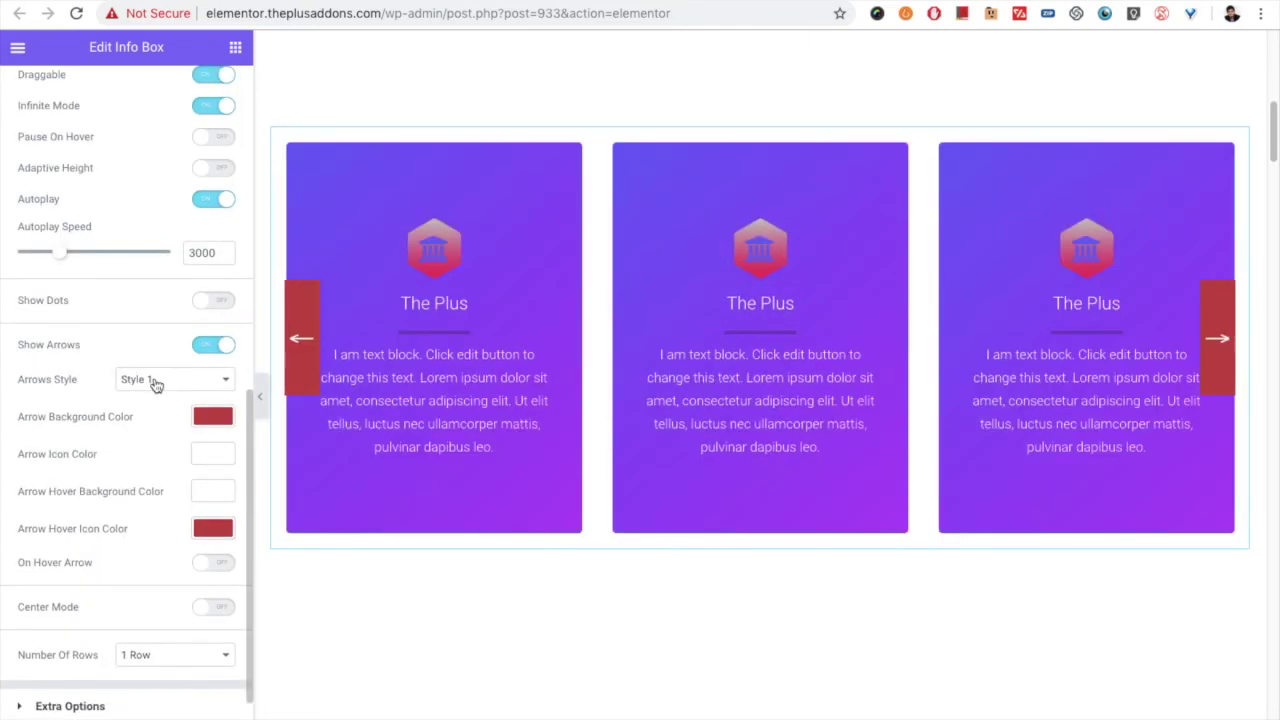
click(157, 381)
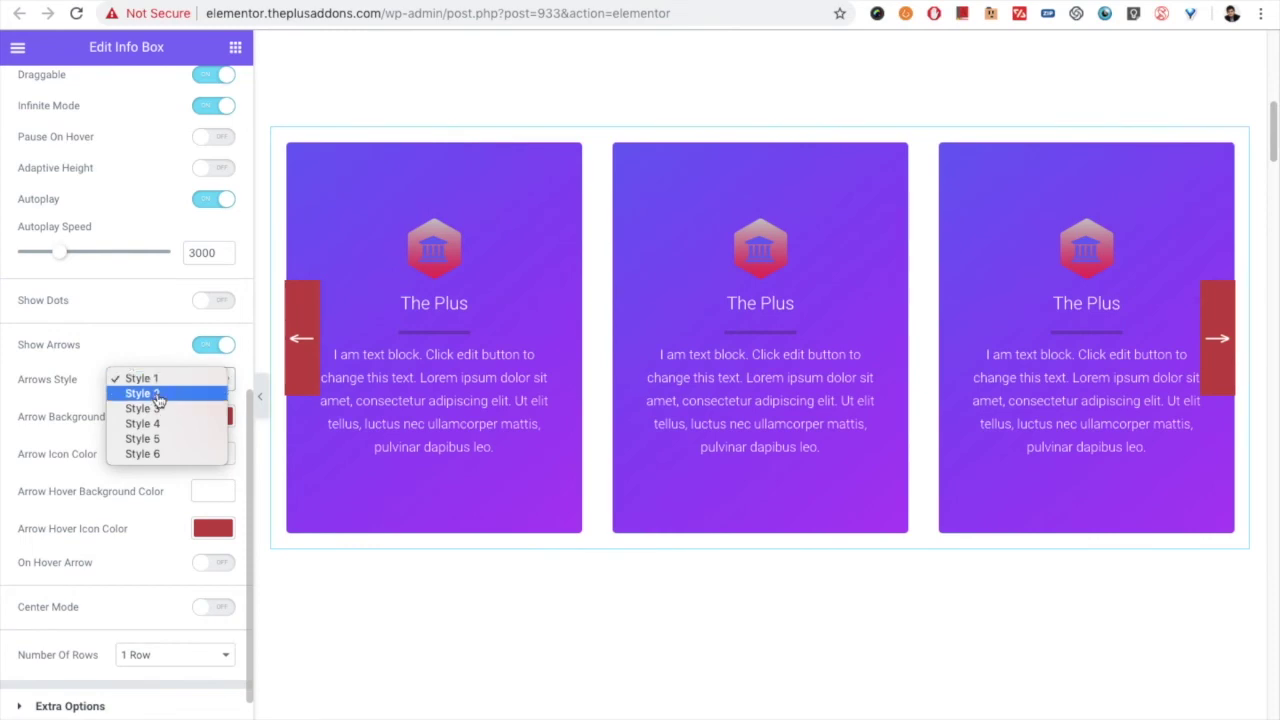
click(158, 396)
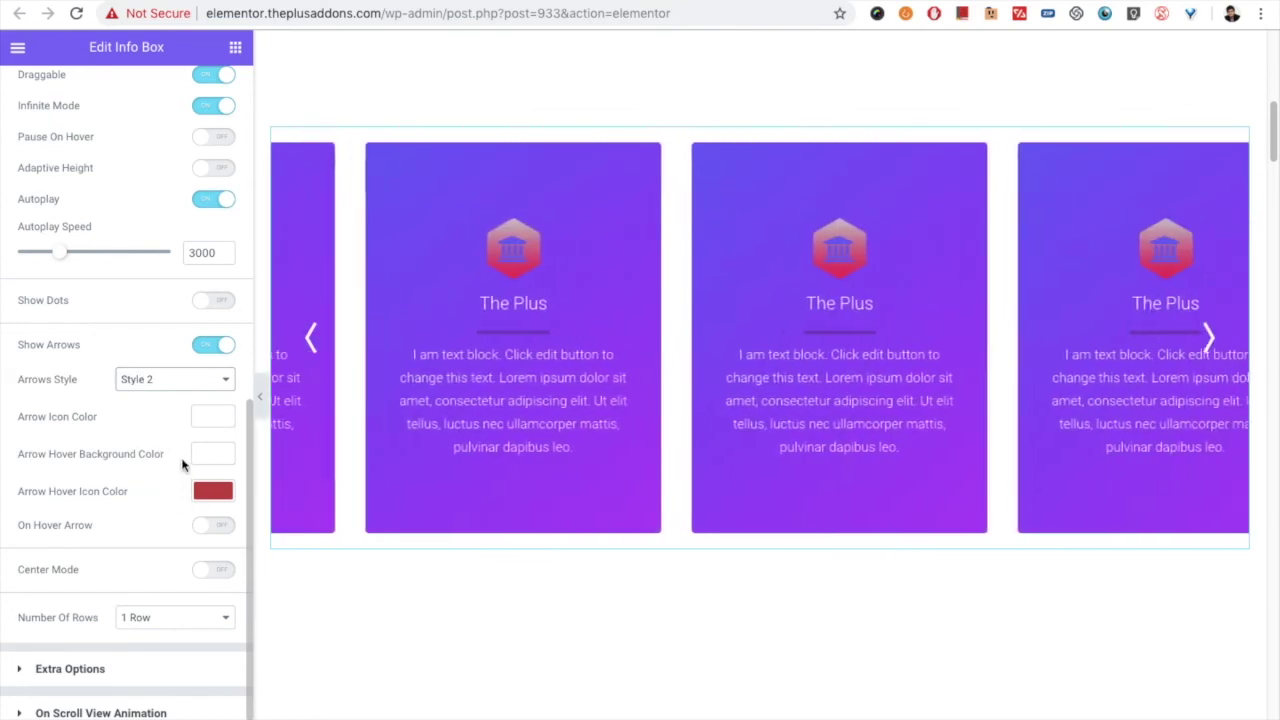
click(210, 530)
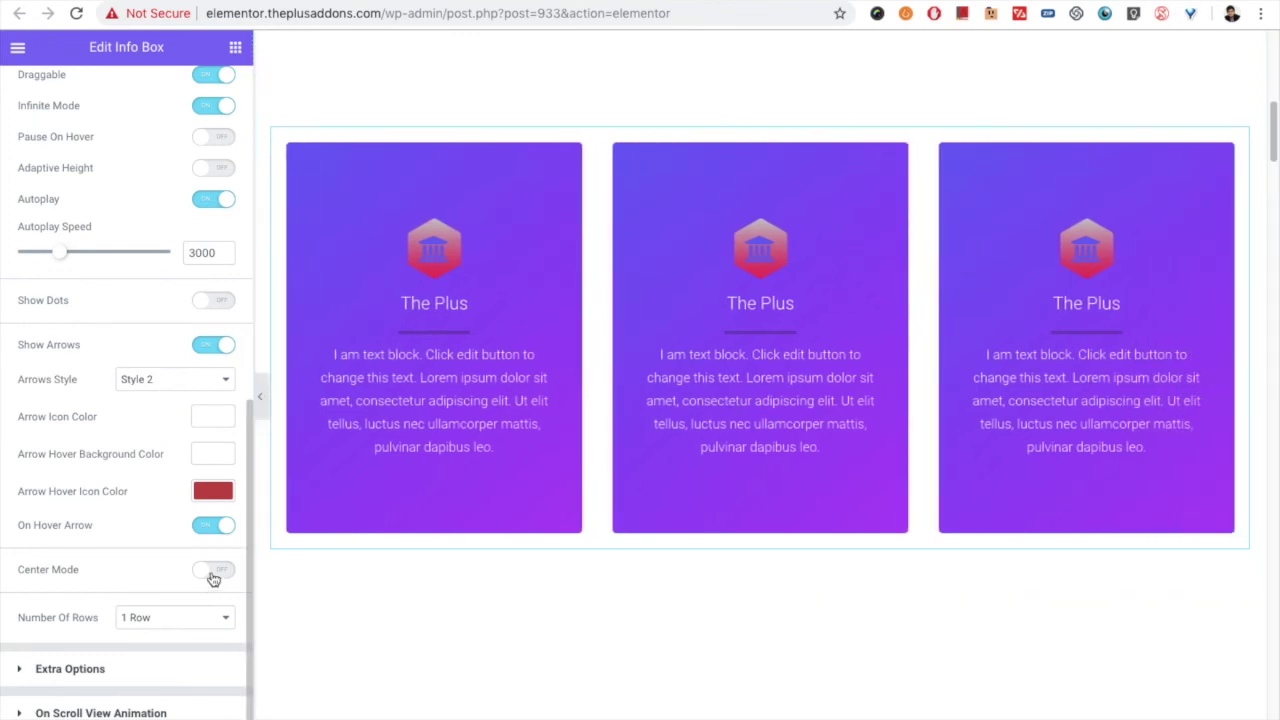
Enable Center Mode for the carousel.
scroll(118, 574, down, 1)
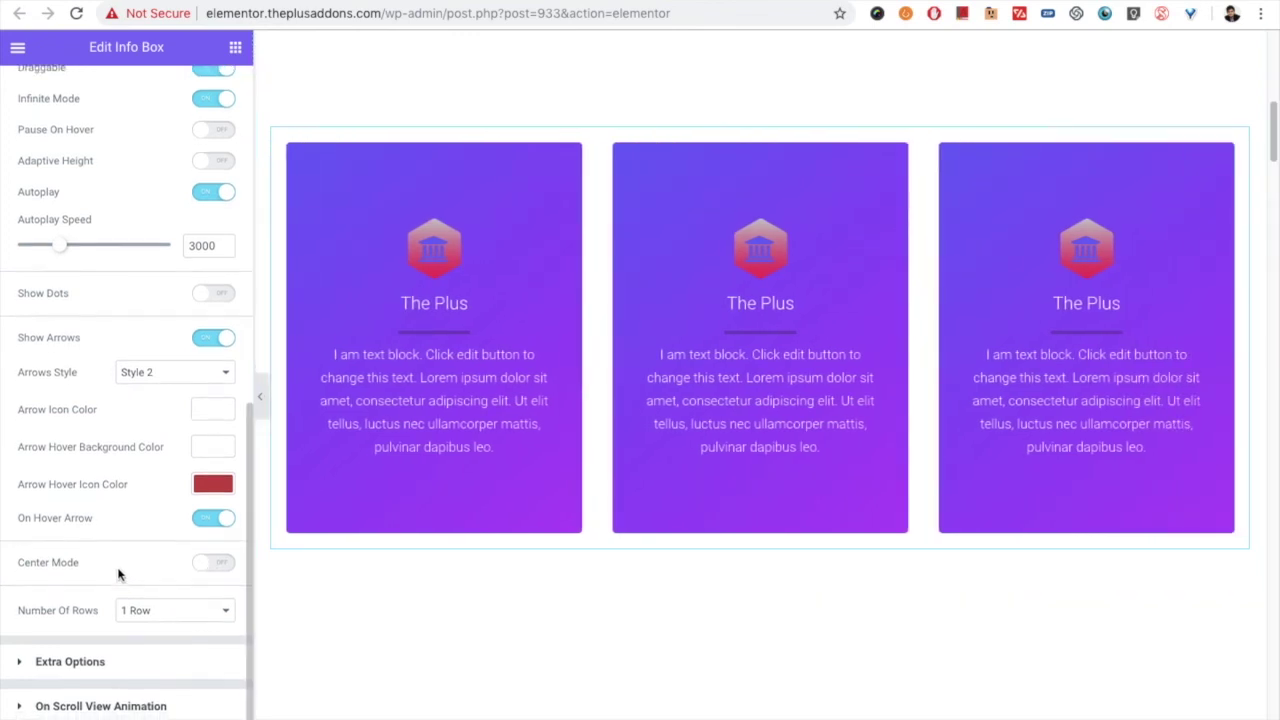
click(222, 567)
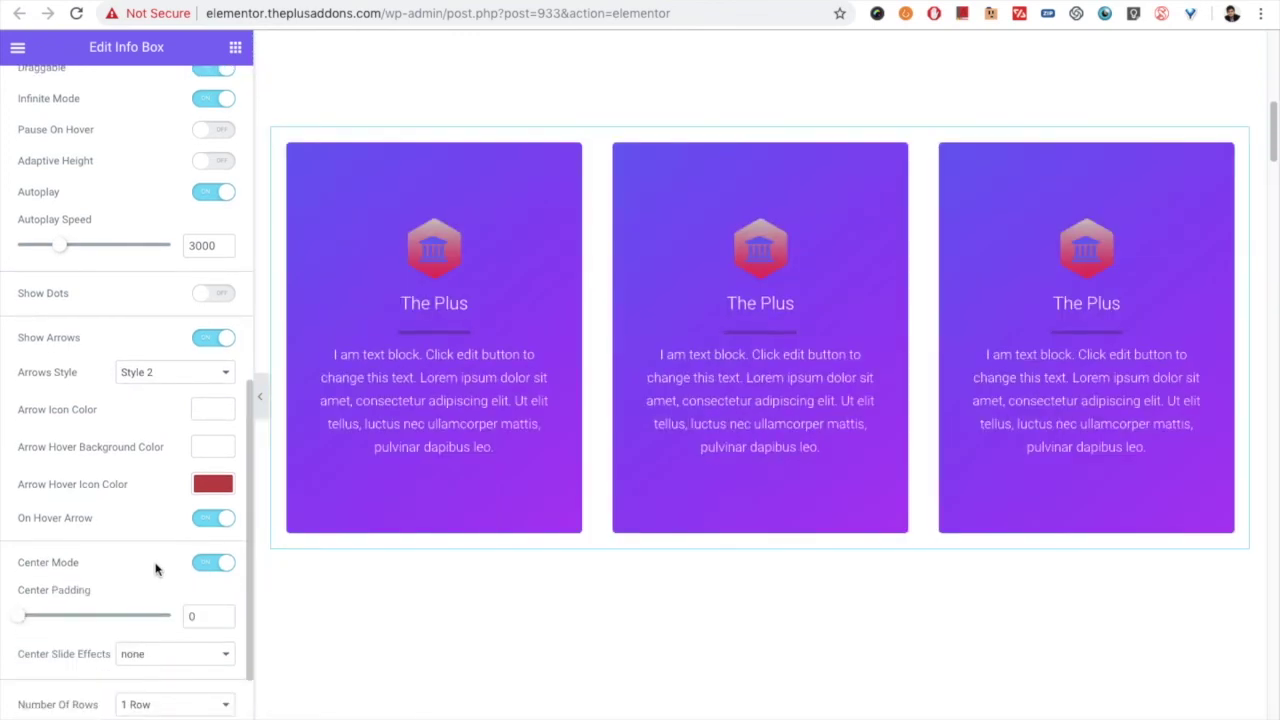
scroll(135, 558, down, 1)
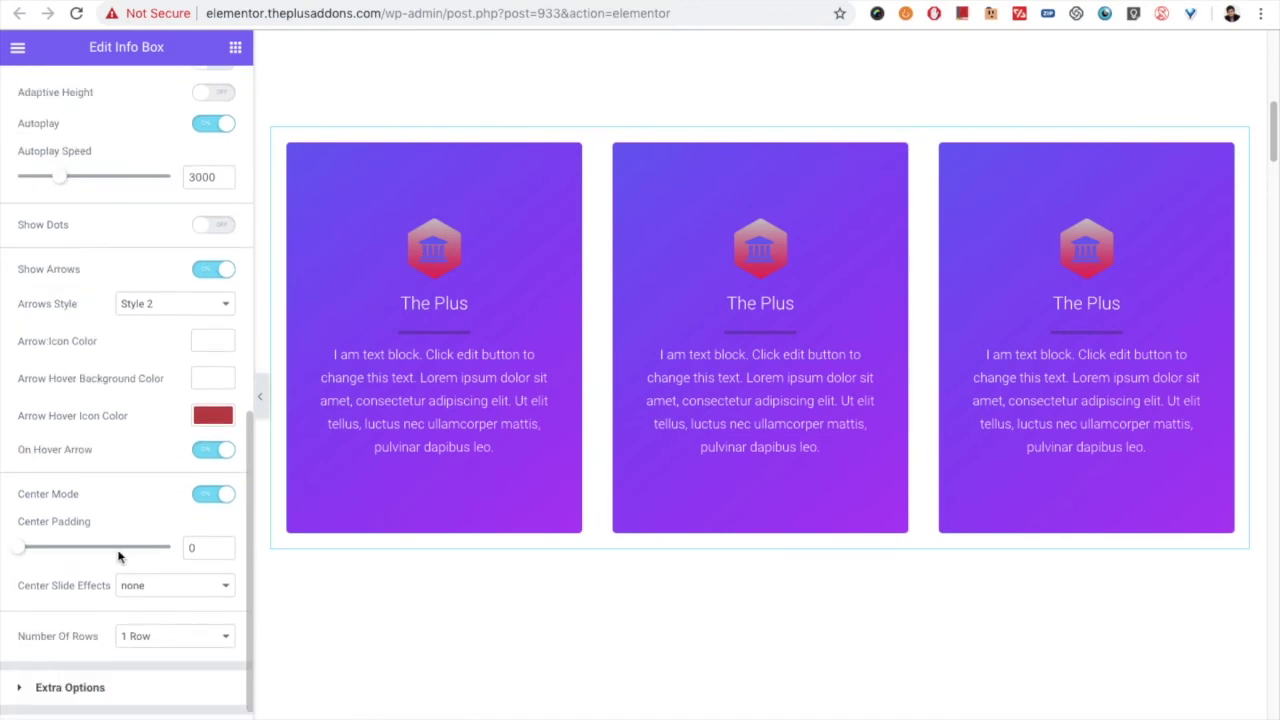
Set the carousel's Center Padding to 130 and choose Scale as the Center Slide Effect.
drag(24, 551, 45, 551)
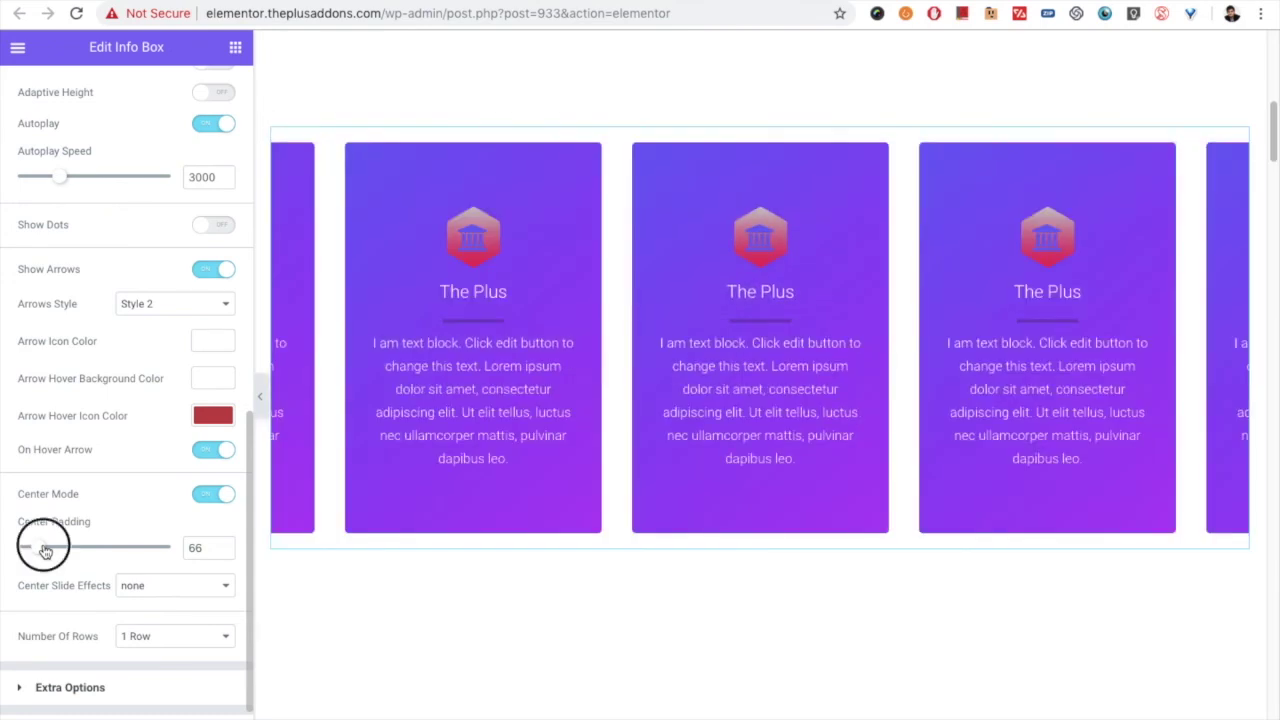
drag(45, 551, 64, 554)
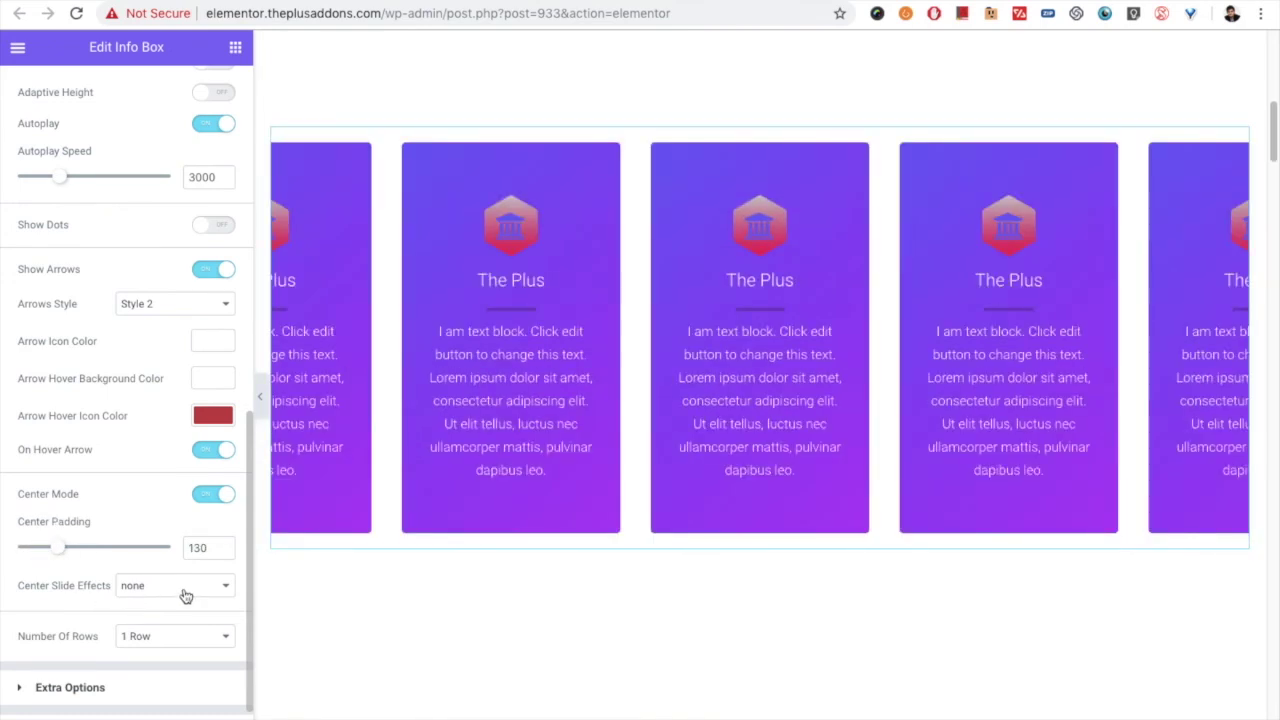
click(170, 592)
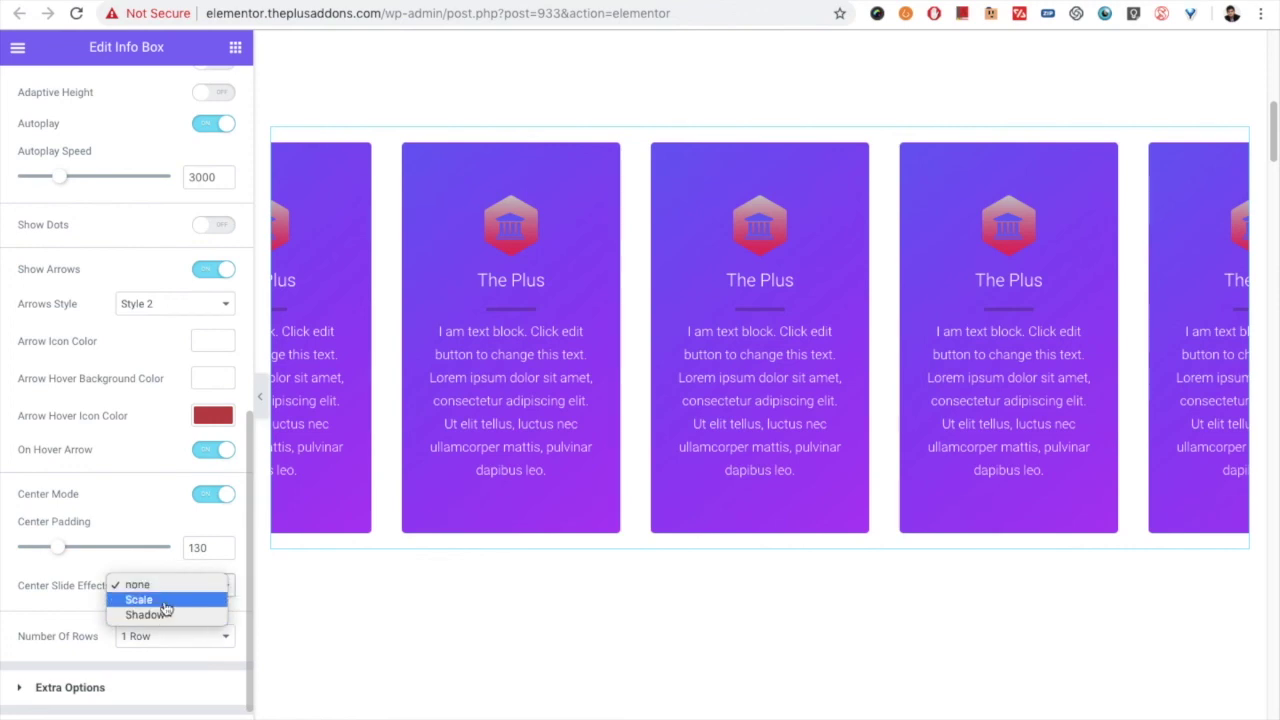
click(163, 601)
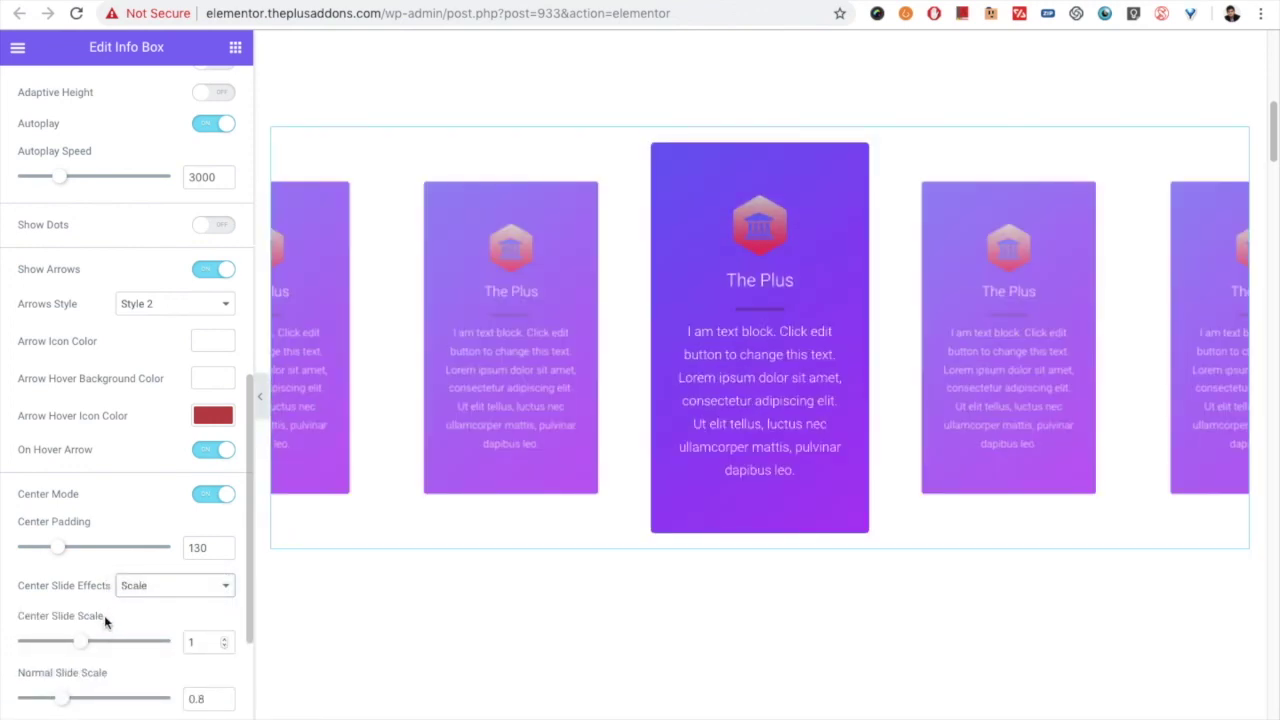
Try the Shadow effect for the center slide and switch back to Scale.
scroll(104, 615, down, 3)
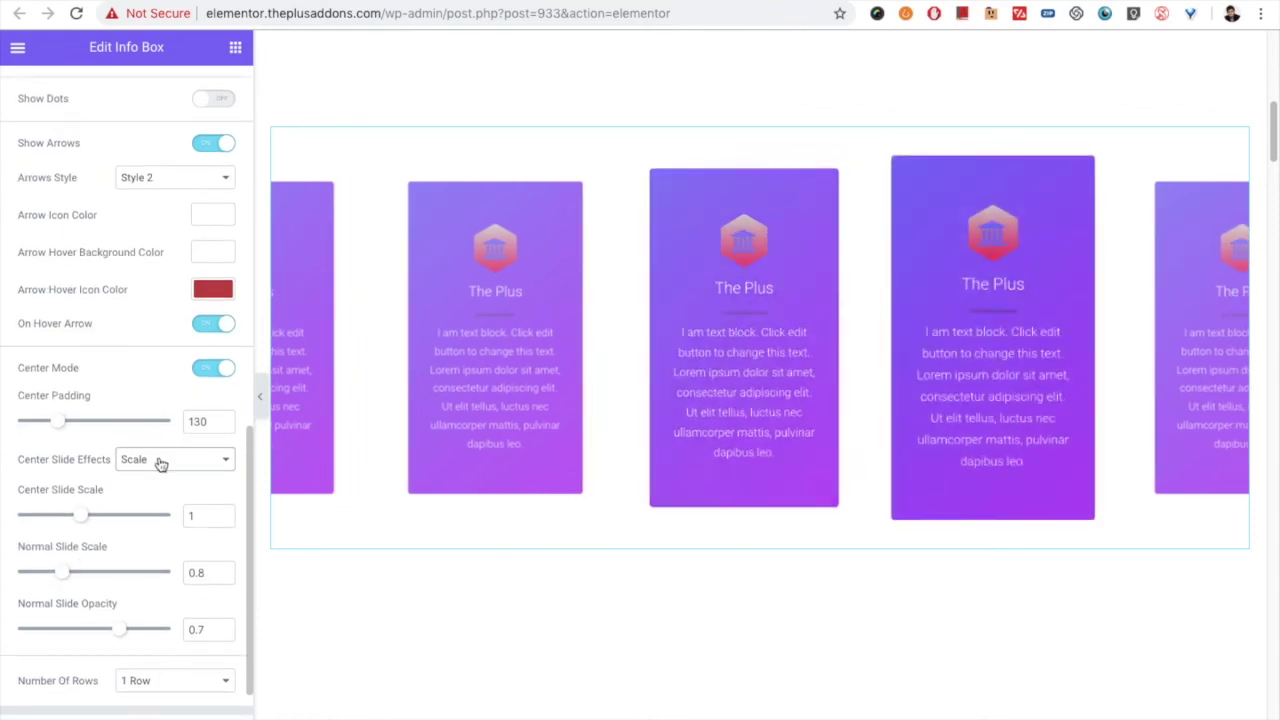
click(160, 457)
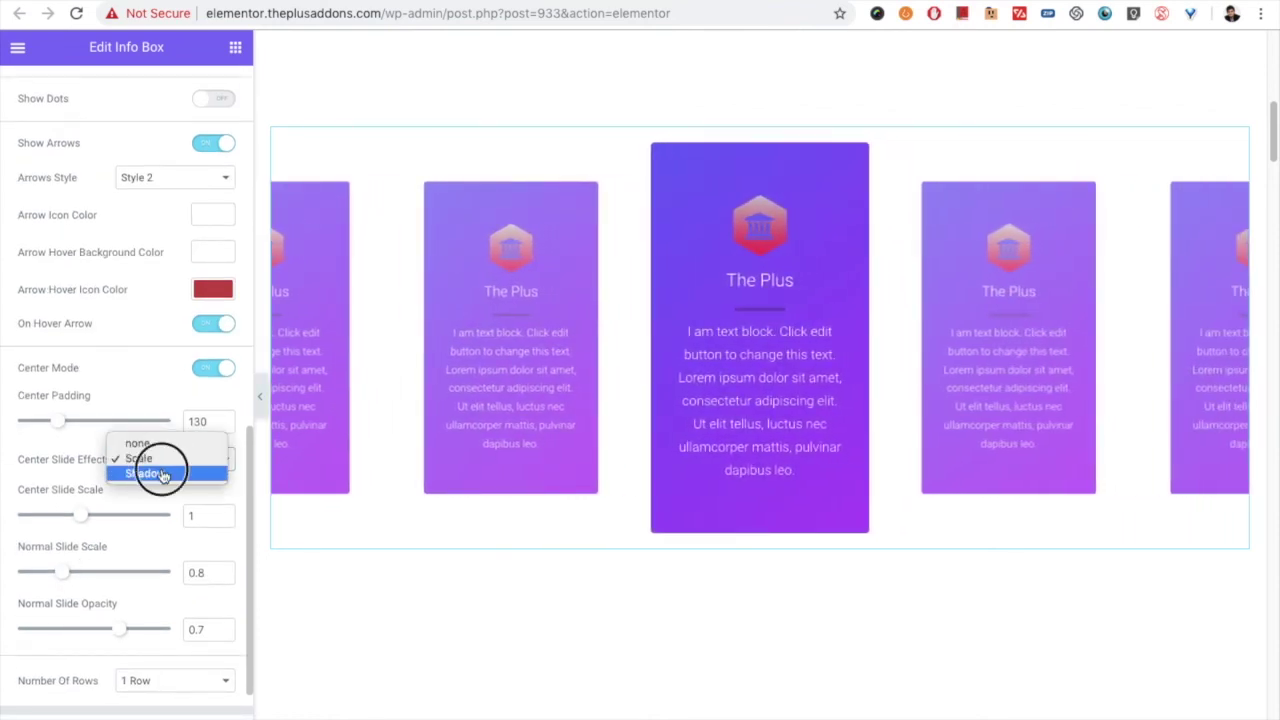
click(160, 474)
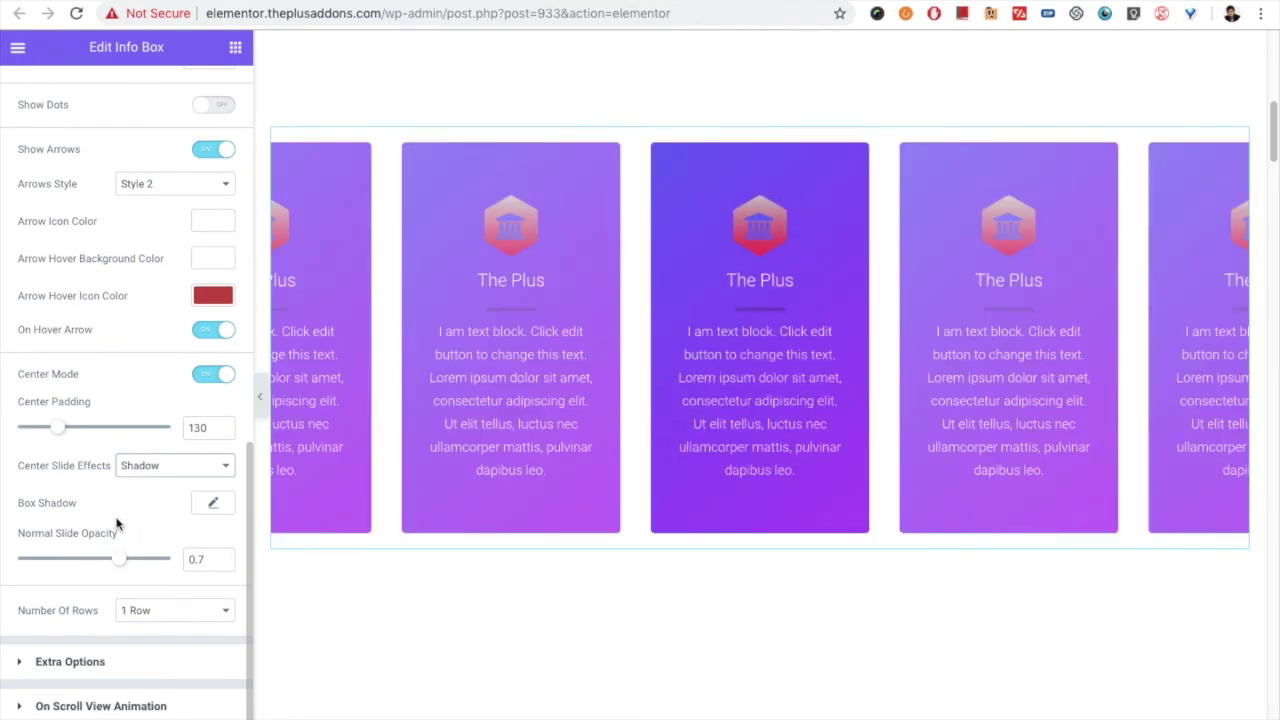
click(146, 466)
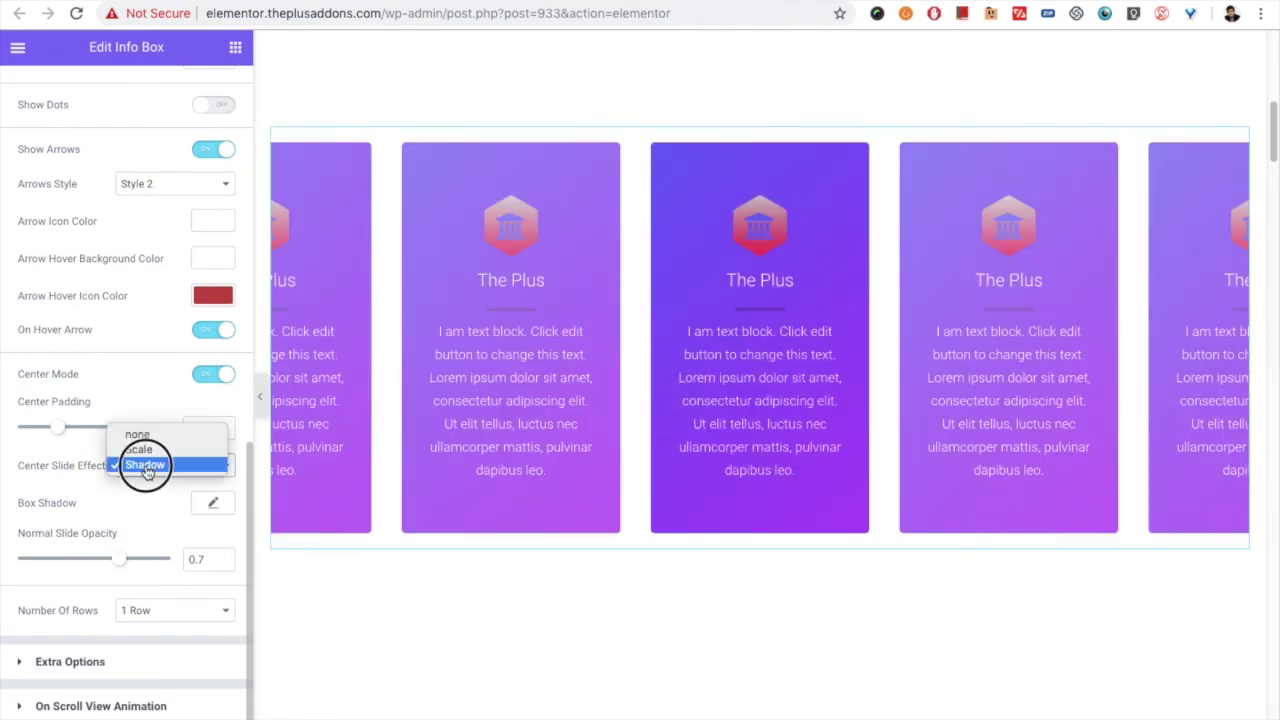
click(148, 452)
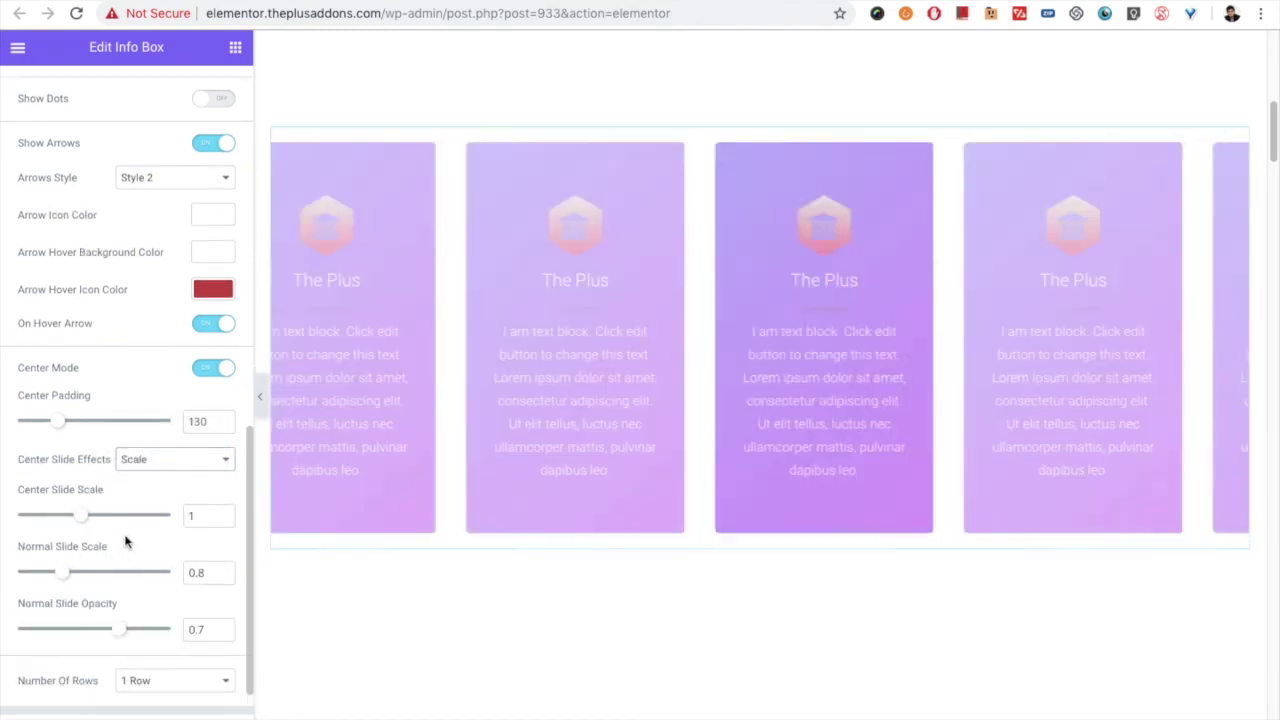
Set the Center Slide Scale to 1.2 and the Normal Slide Scale to 0.72.
scroll(65, 512, down, 1)
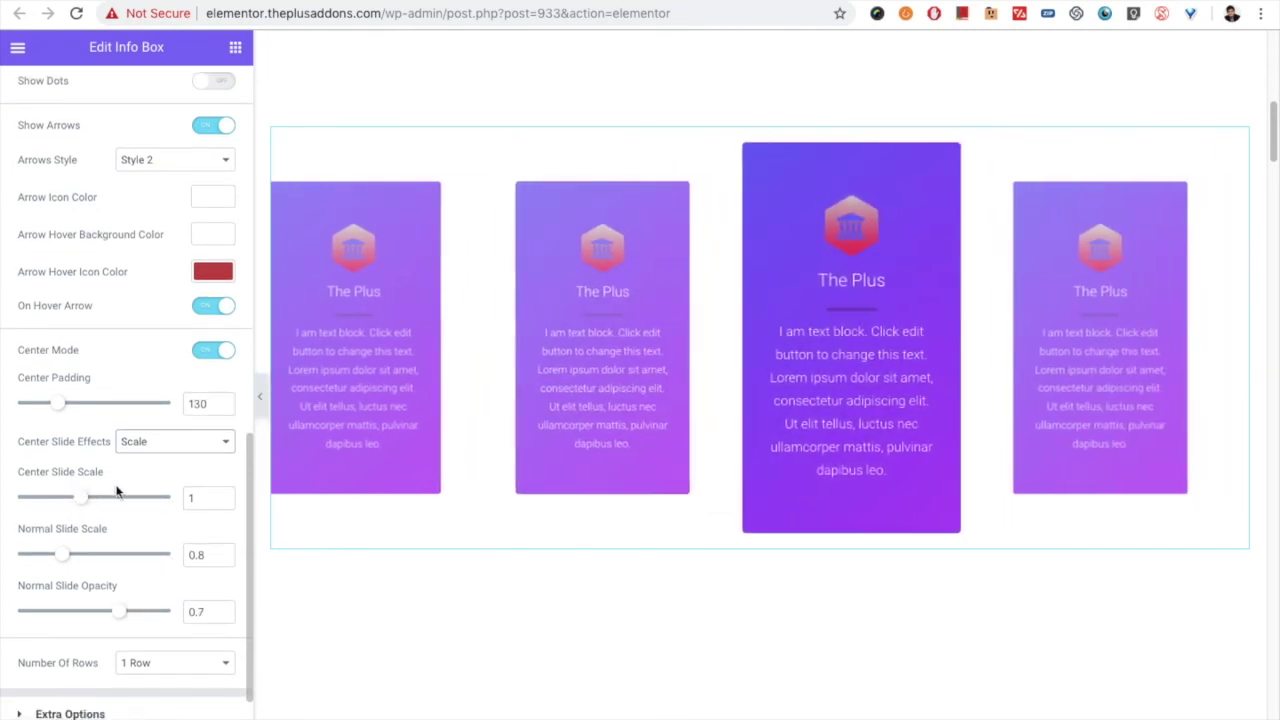
click(88, 497)
drag(88, 503, 104, 503)
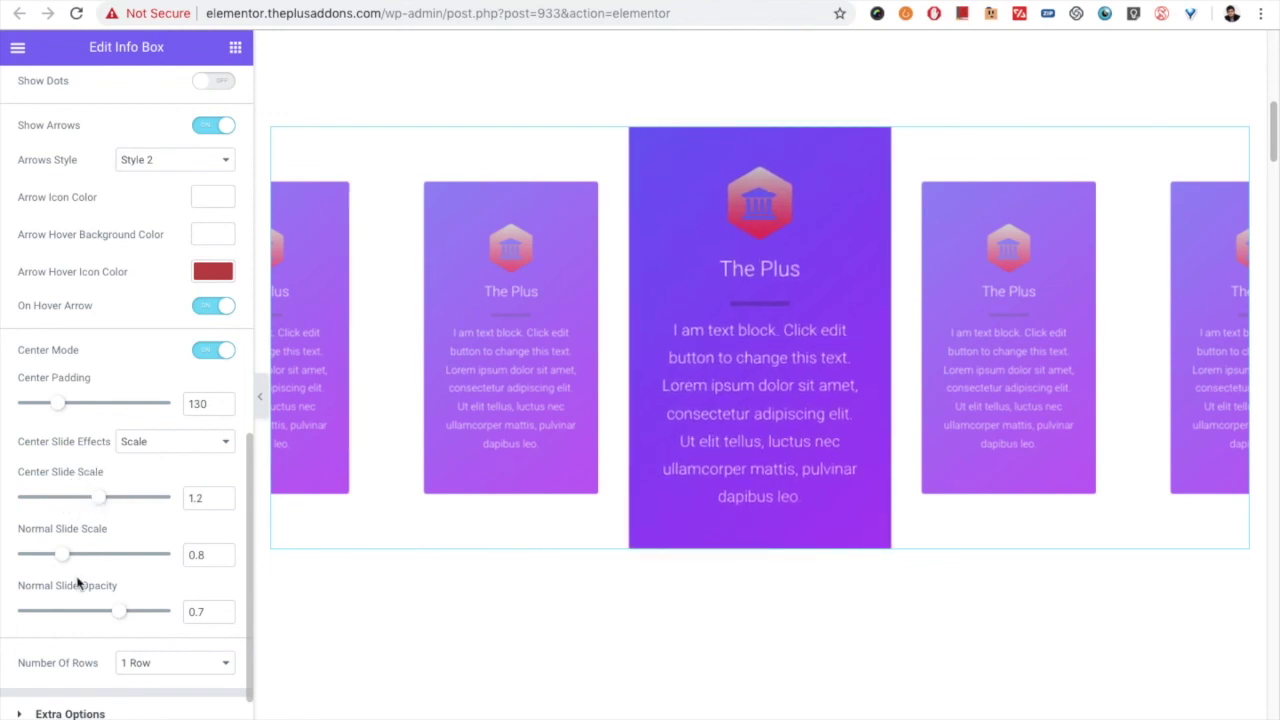
mouse_move(66, 559)
mouse_down()
mouse_move(77, 559)
mouse_move(56, 556)
mouse_up()
Lower the Normal Slide Opacity of the carousel to 0.6.
scroll(97, 572, down, 1)
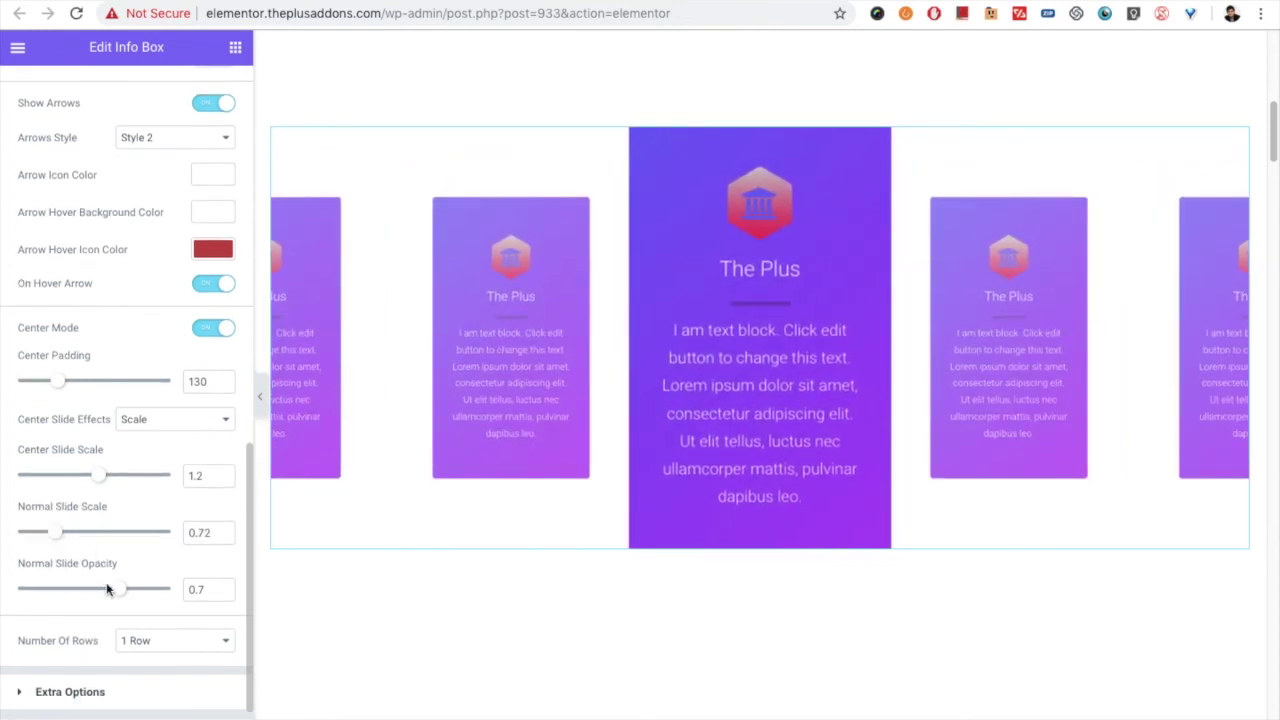
click(118, 594)
drag(118, 594, 105, 594)
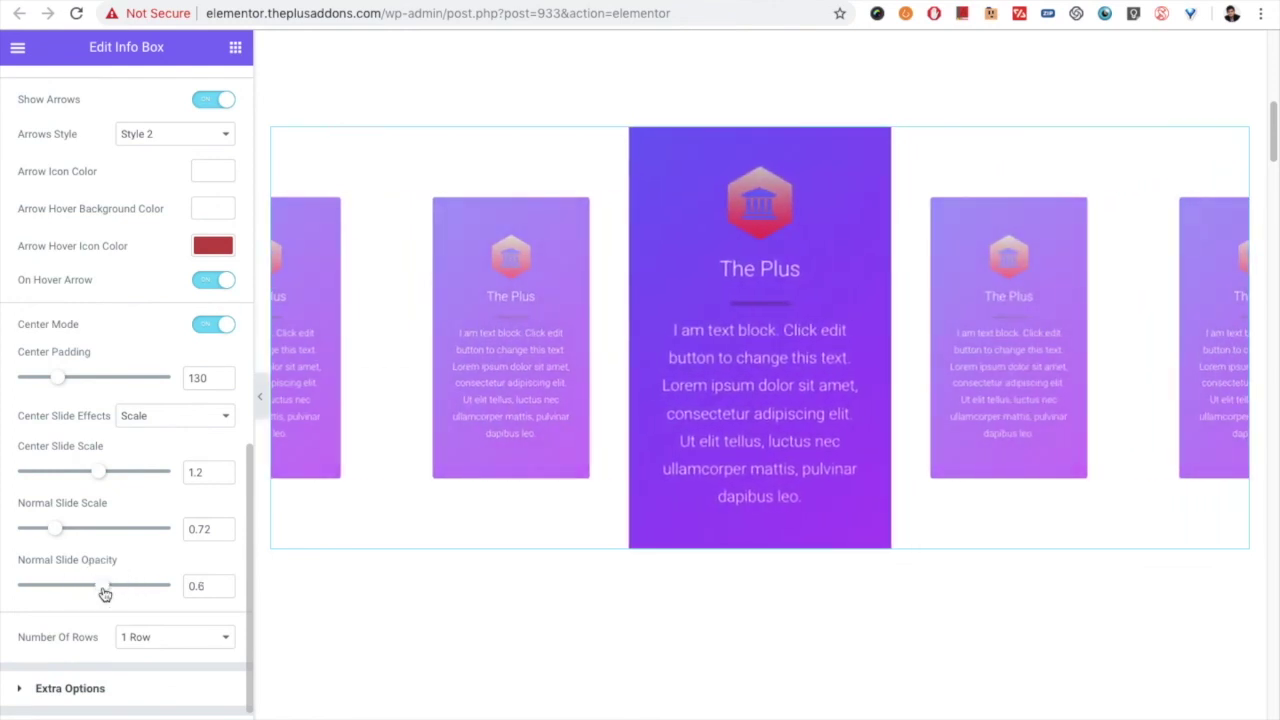
Try the carousel with 2 rows and with 3 rows while Center Mode is on.
scroll(100, 630, down, 1)
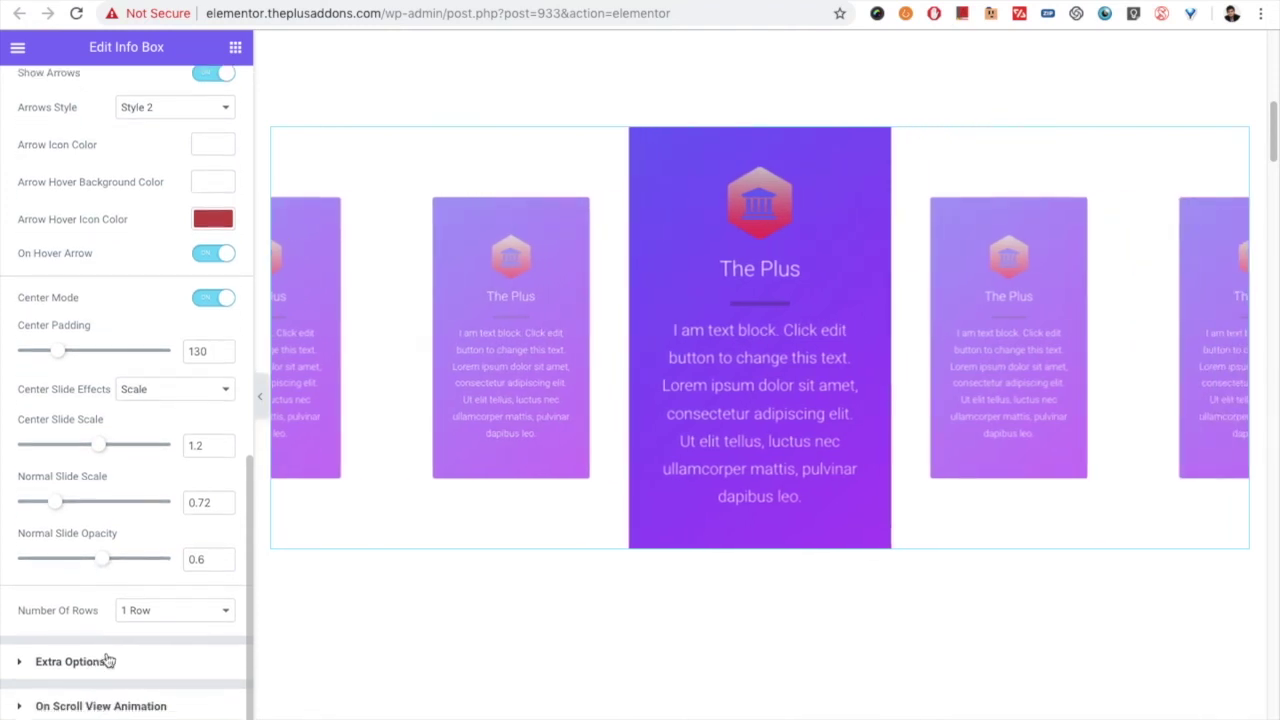
click(160, 618)
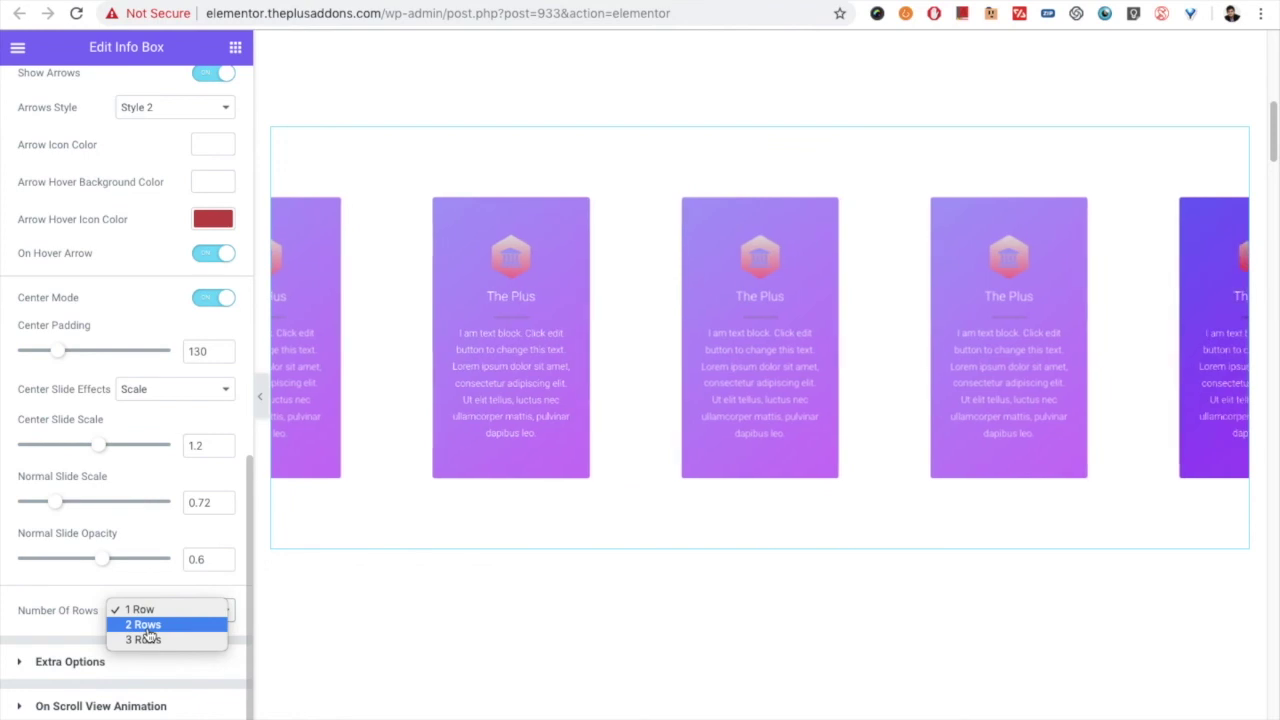
click(158, 624)
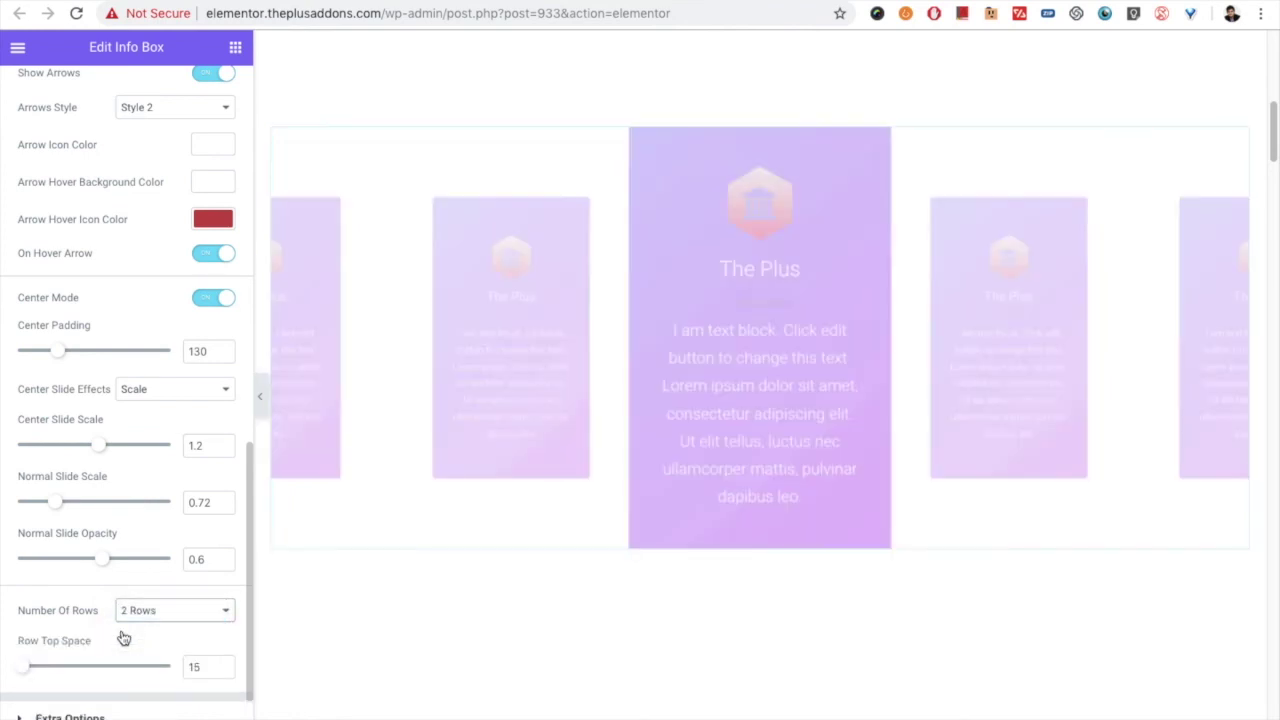
scroll(110, 636, down, 1)
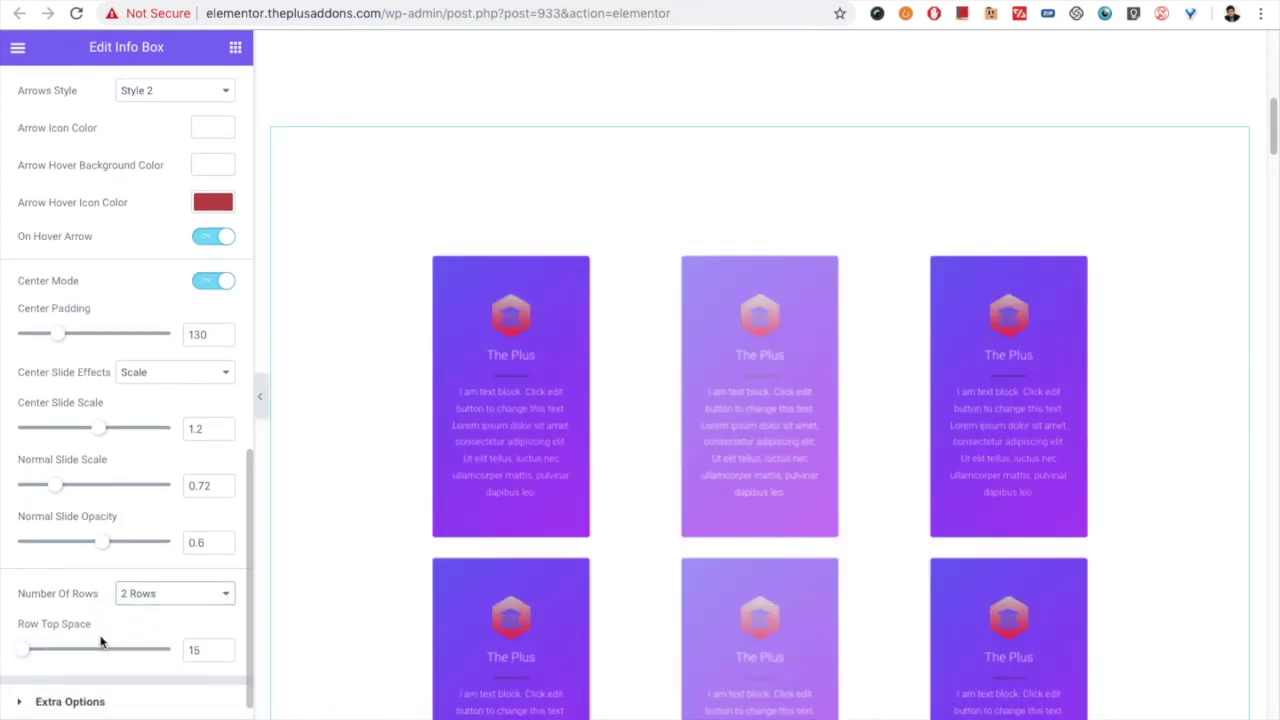
click(154, 556)
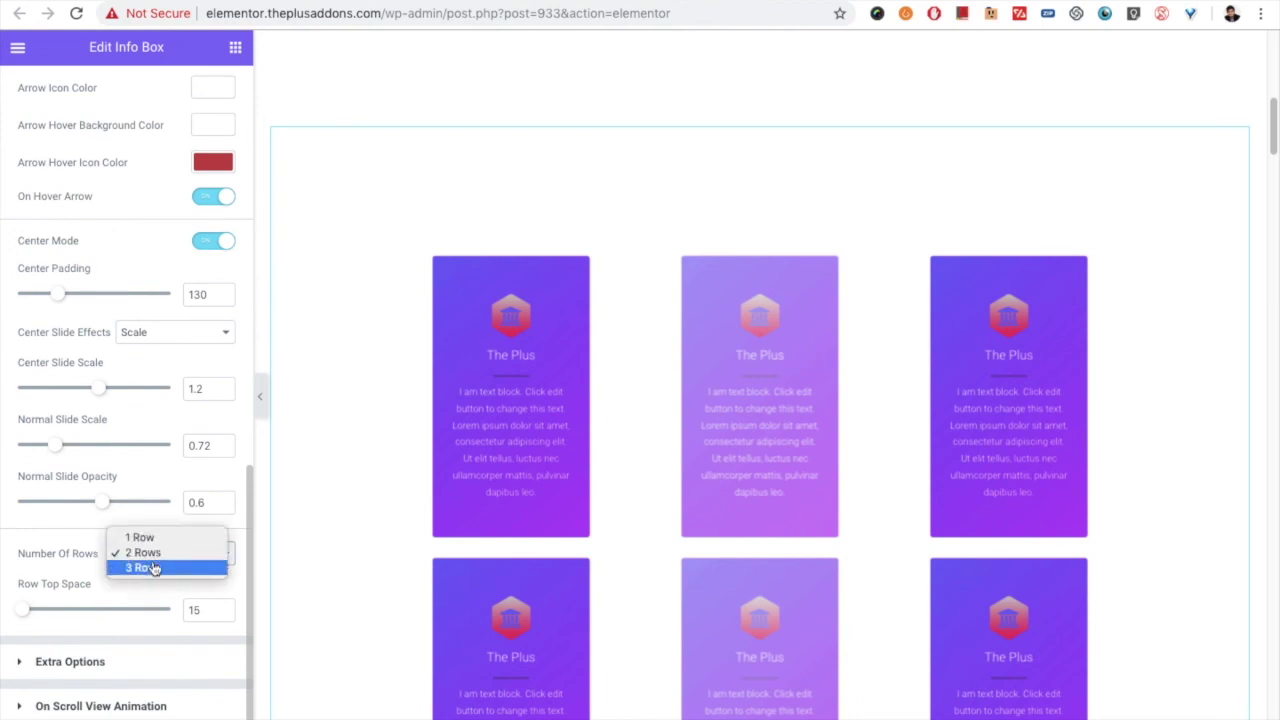
click(147, 568)
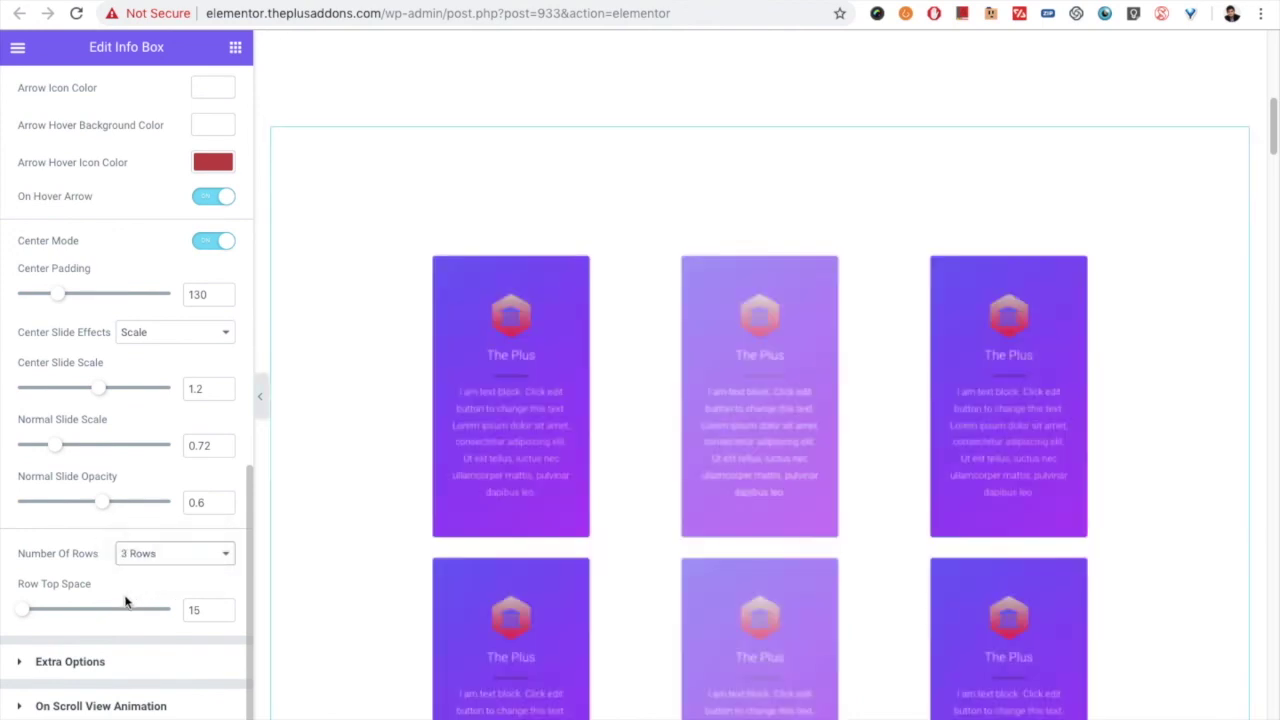
scroll(731, 529, down, 1)
scroll(59, 300, up, 1)
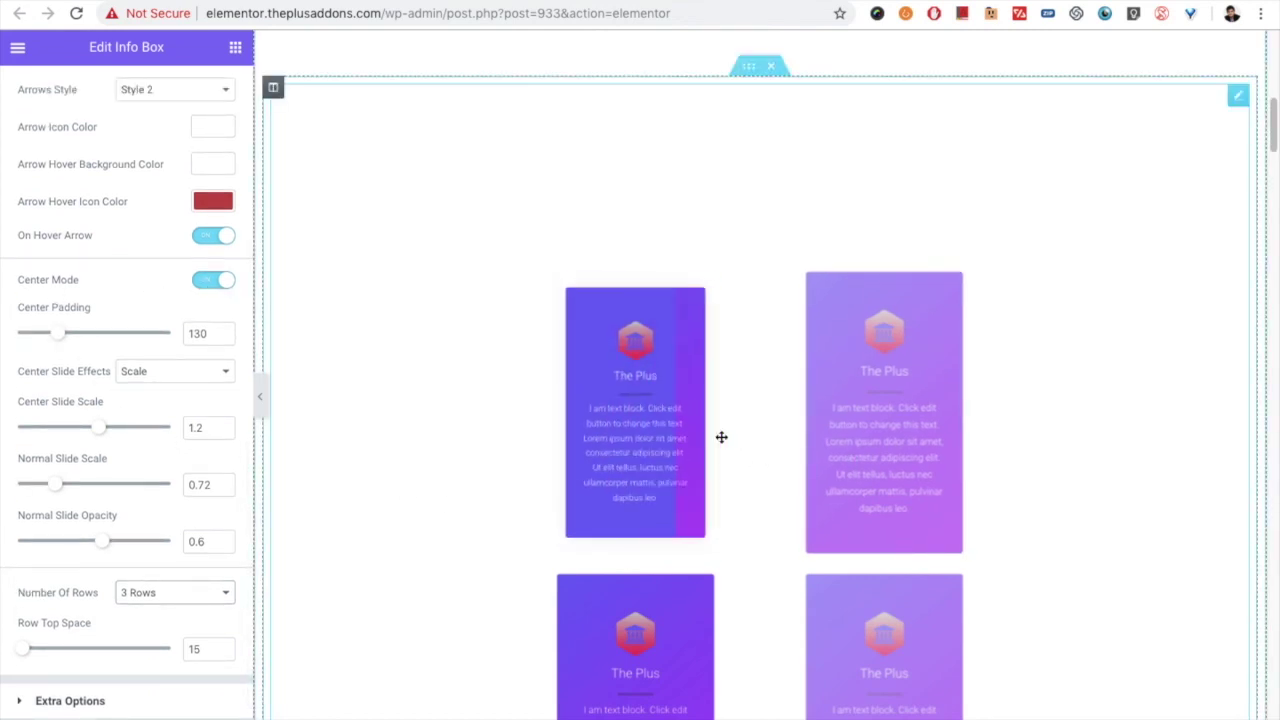
Turn off Center Mode and set the carousel's Number Of Rows to 2 Rows.
click(208, 288)
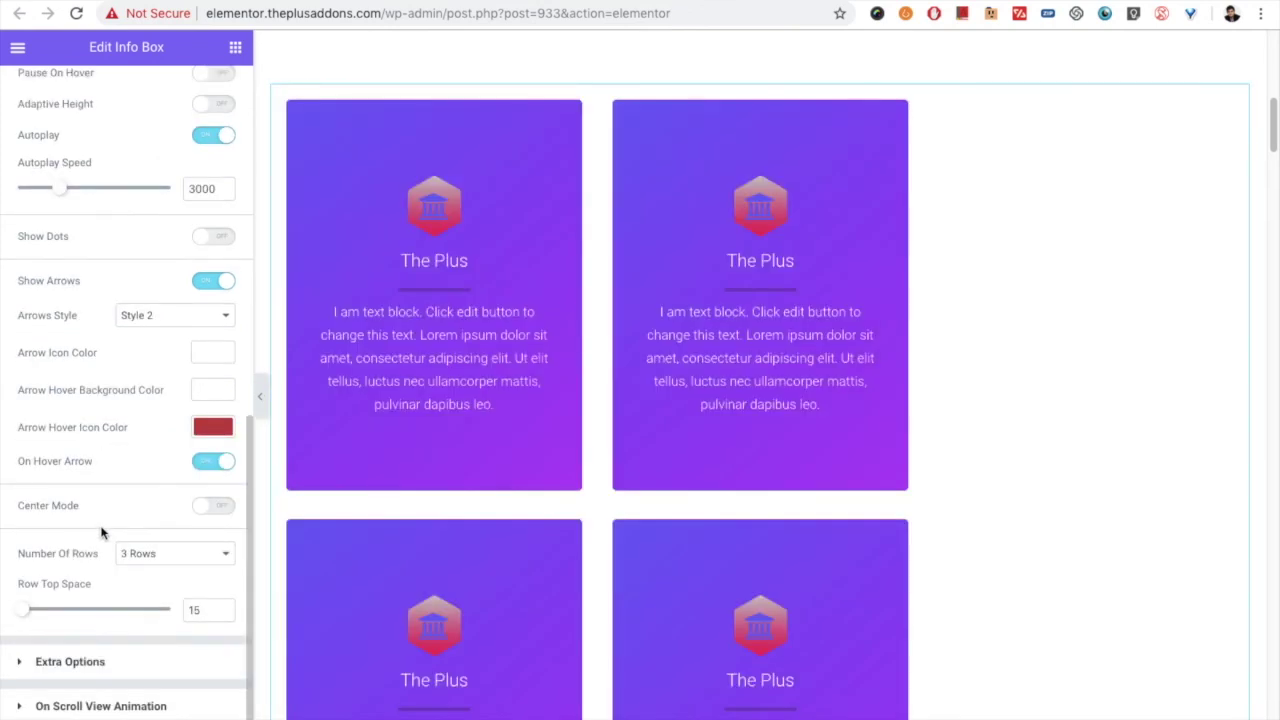
click(158, 555)
click(145, 538)
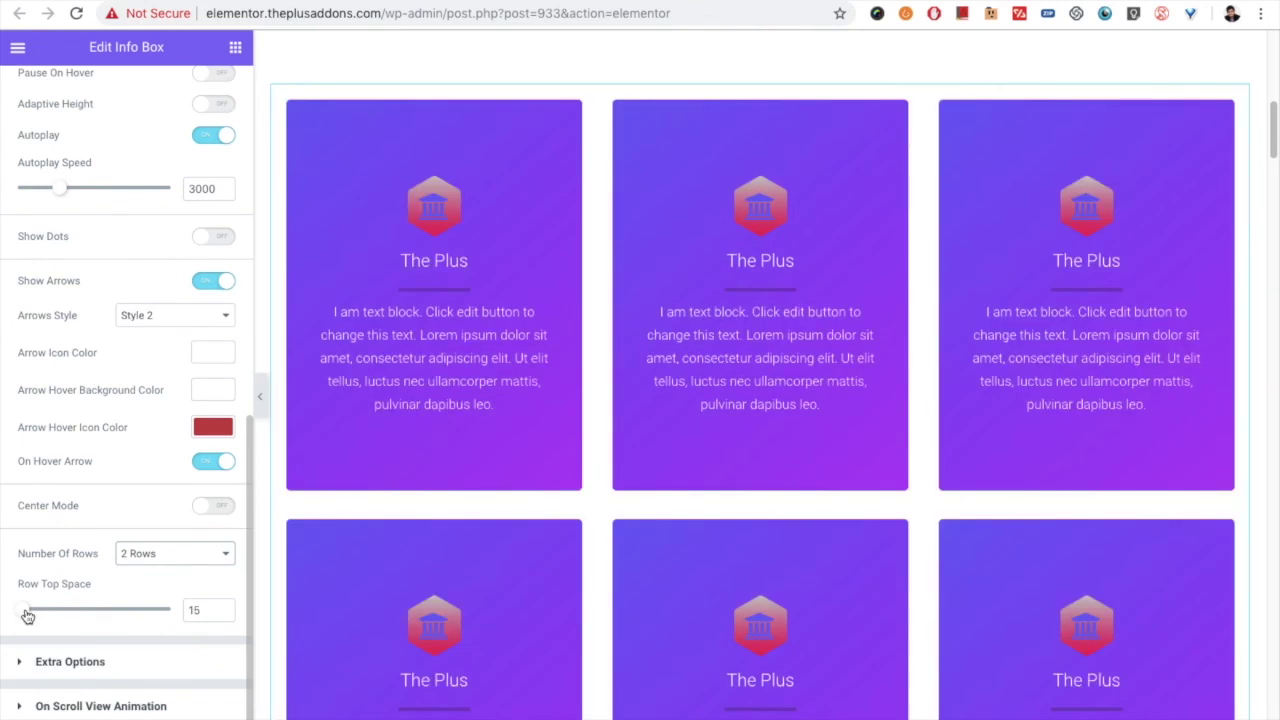
Increase the Row Top Space between the carousel rows to 42.
drag(28, 616, 31, 612)
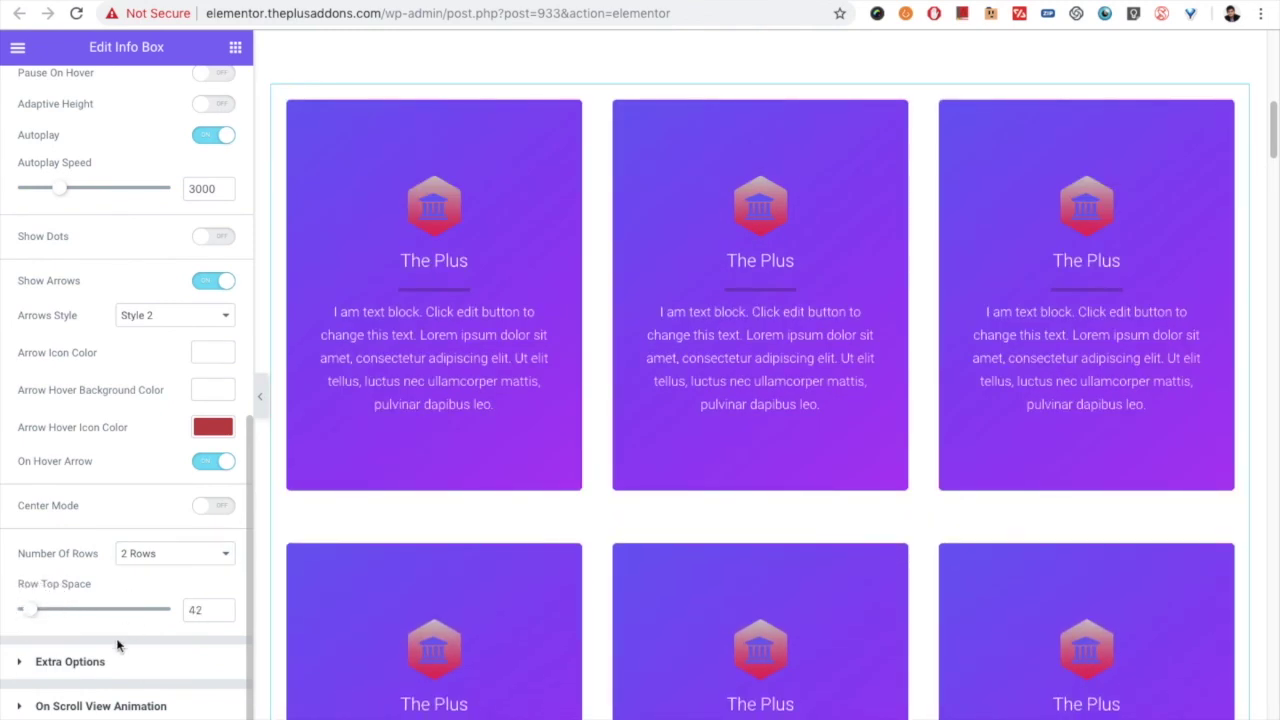
scroll(110, 428, up, 7)
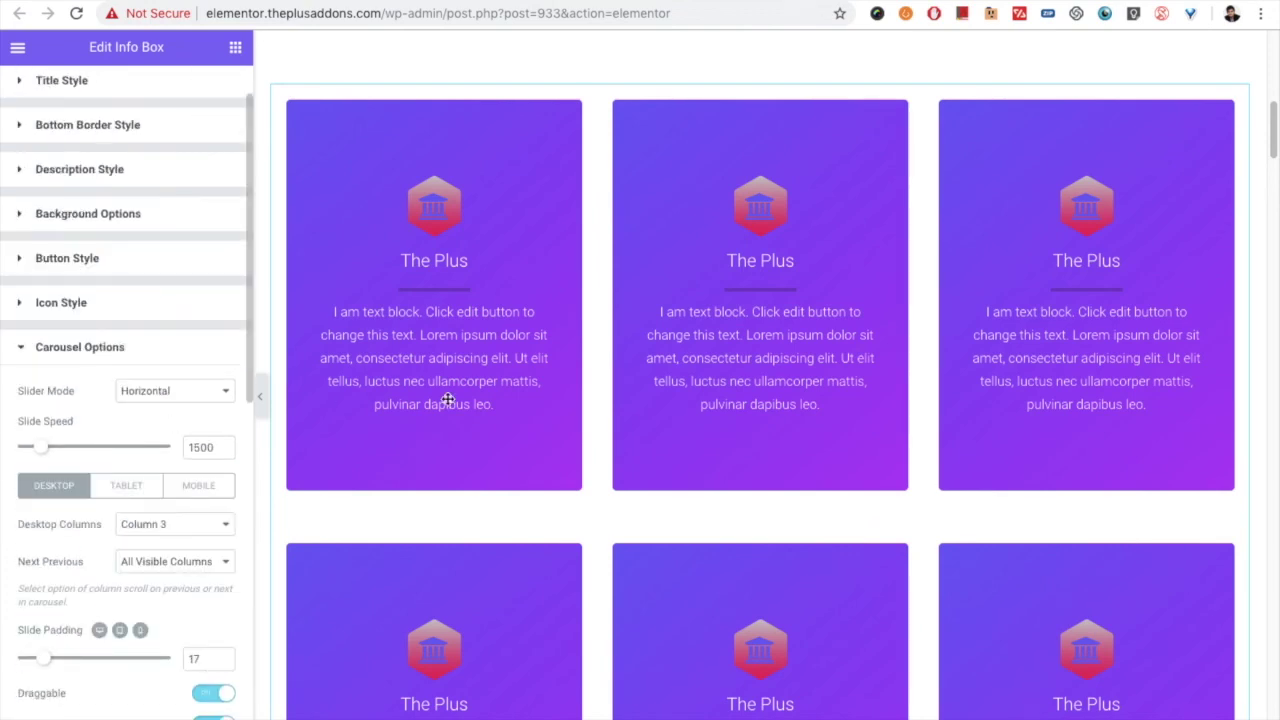